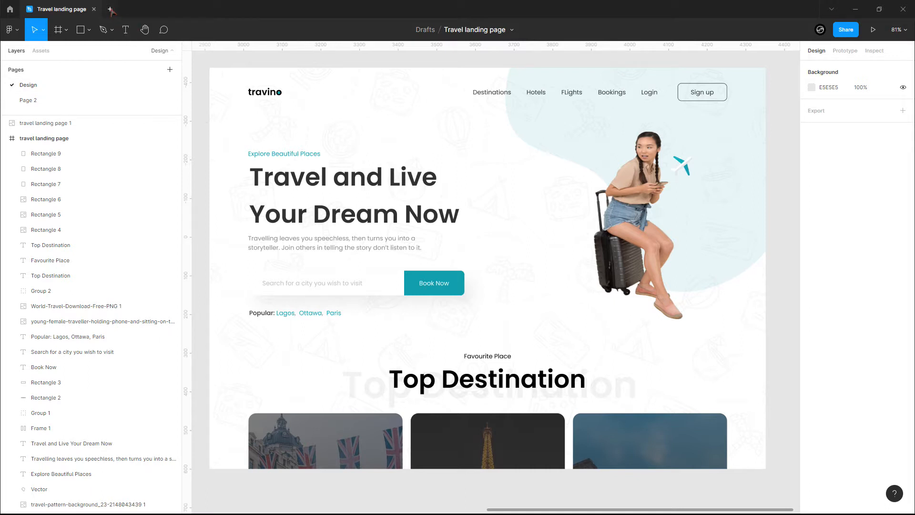
- Create a new design file and rename it "Travel landing page"
click(111, 10)
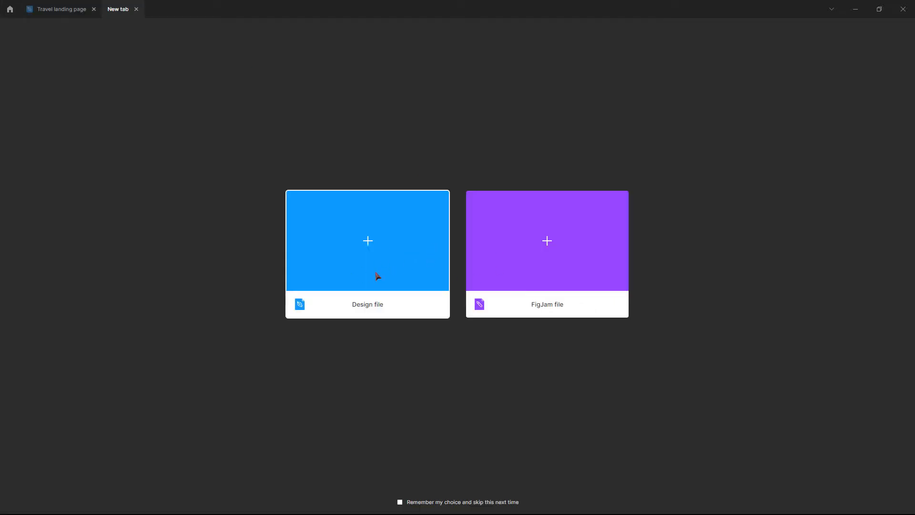
click(307, 245)
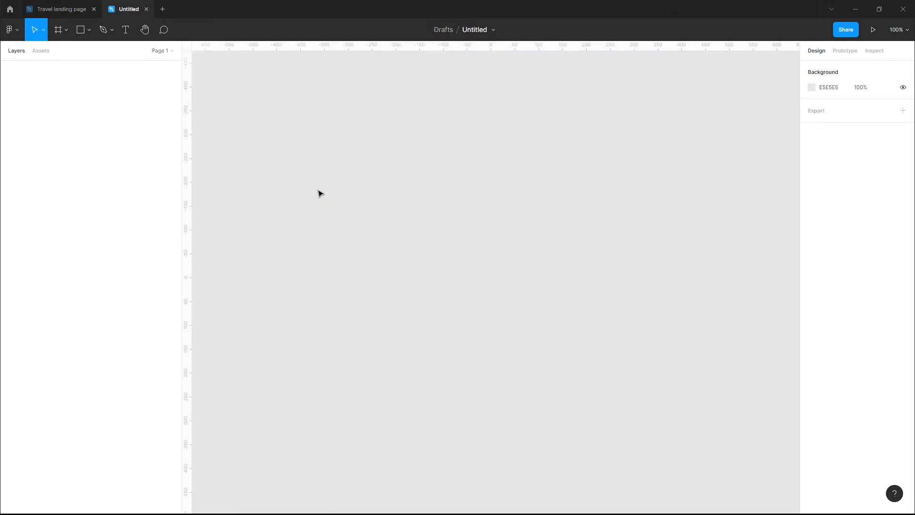
click(10, 9)
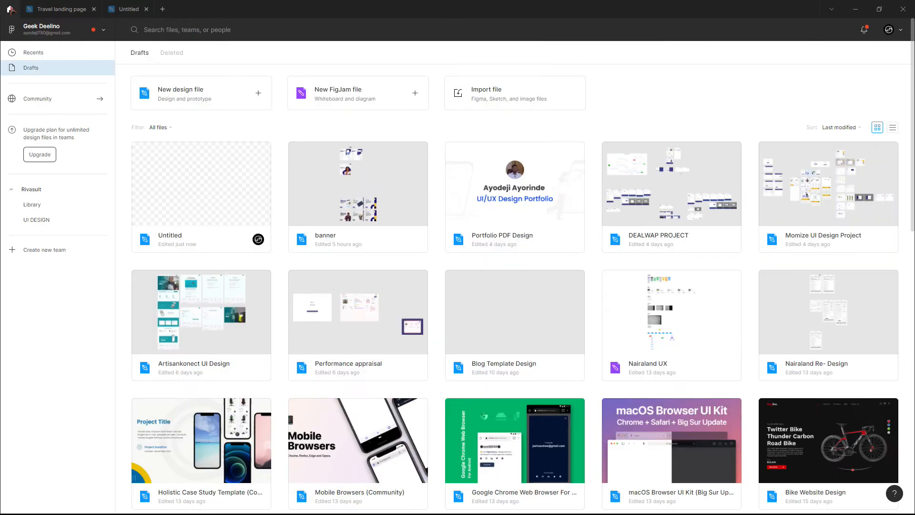
click(120, 8)
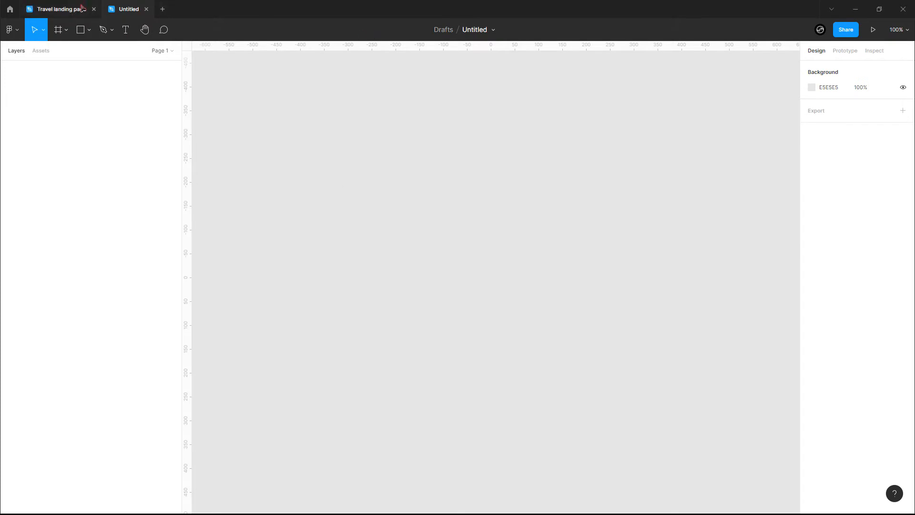
click(481, 33)
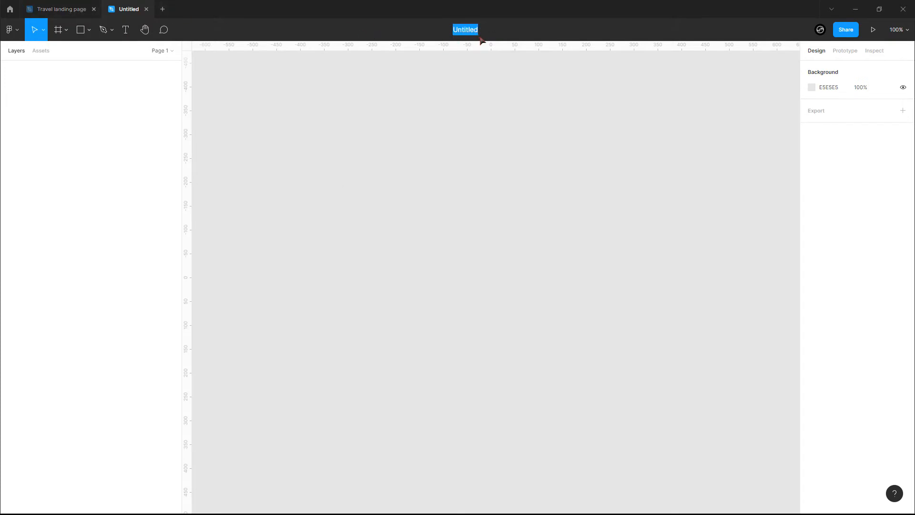
text(Travel landing page)
key(Return)
- Copy the "travel landing page 1" image from the original file into the new file and move it to about X 788, Y -668
key(ctrl+Tab)
click(369, 143)
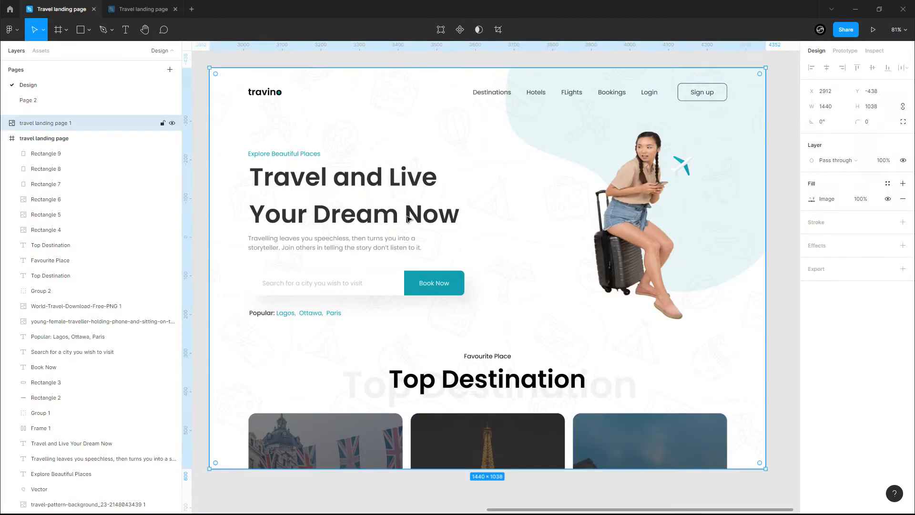
key(ctrl+Tab)
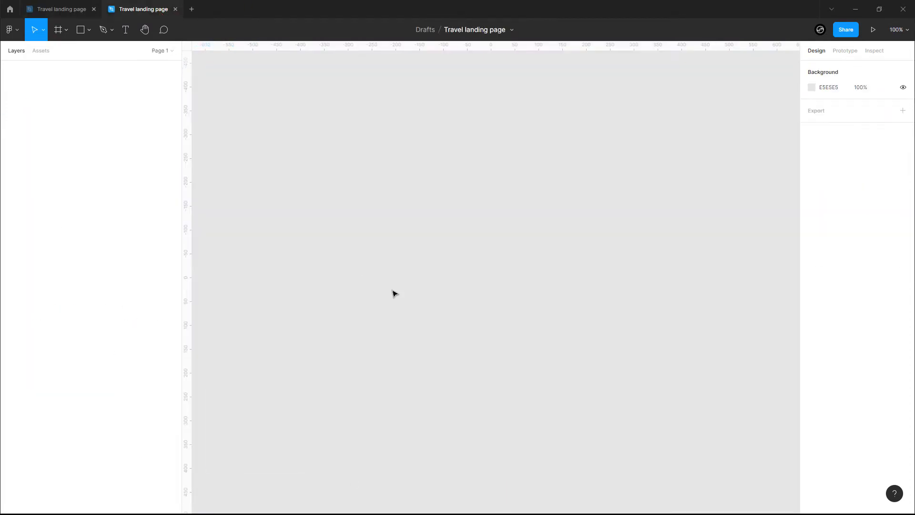
key(ctrl+v)
scroll(394, 292, down, 5)
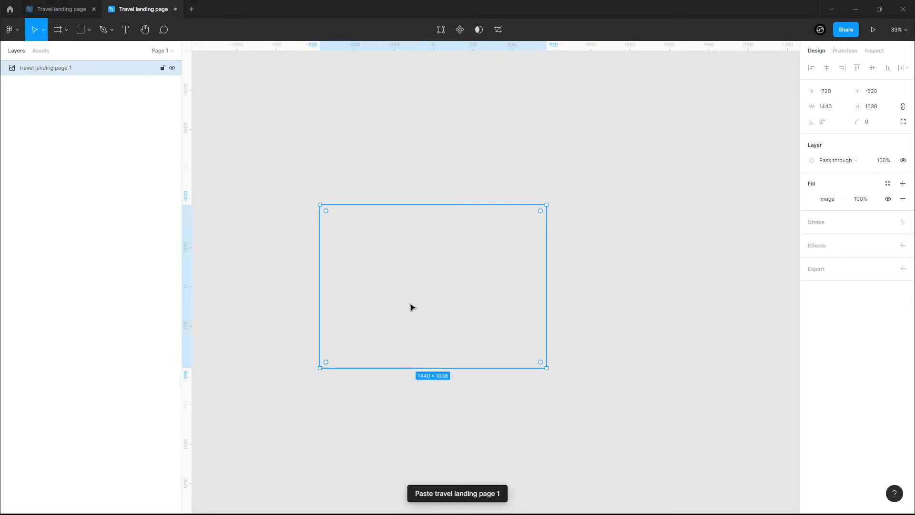
drag(345, 304, 590, 281)
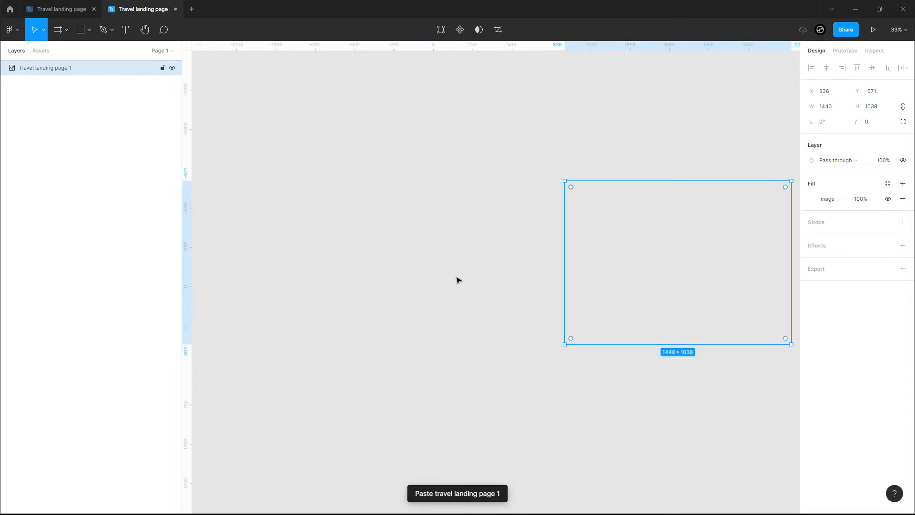
drag(690, 274, 685, 276)
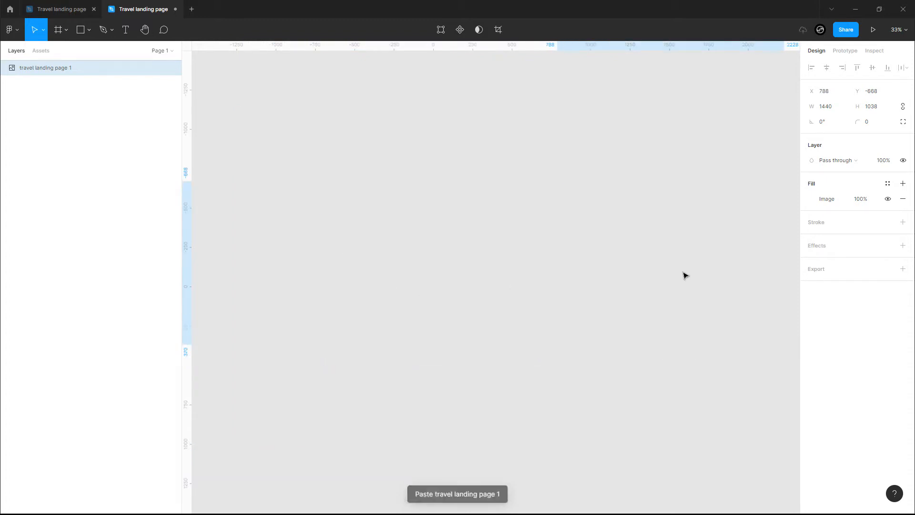
click(523, 305)
click(638, 255)
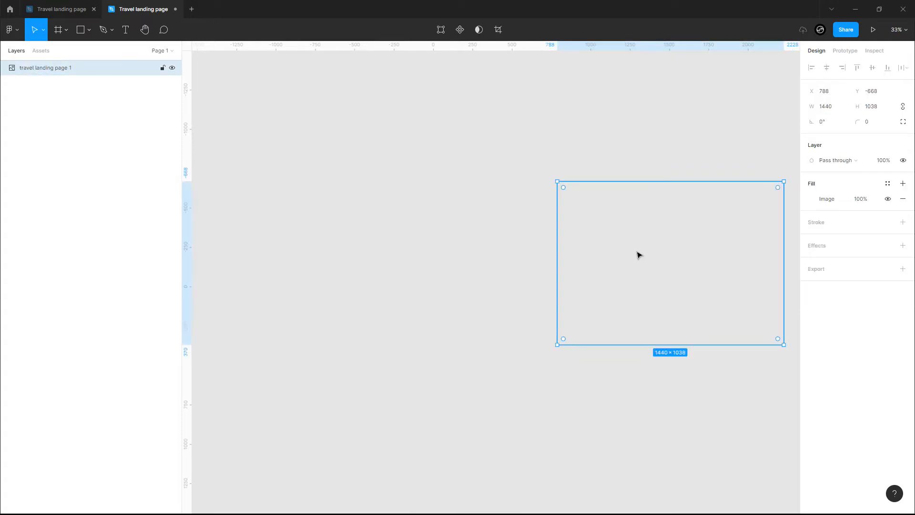
key(Delete)
key(ctrl+z)
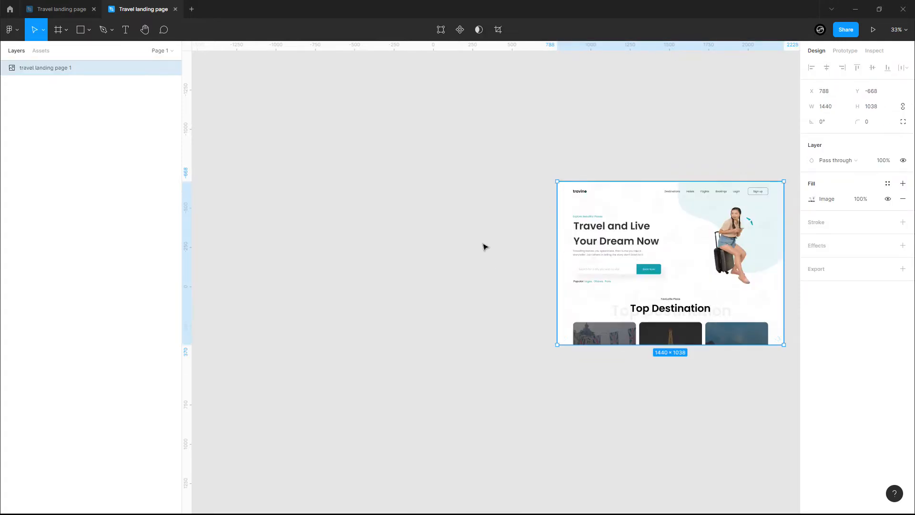
click(366, 237)
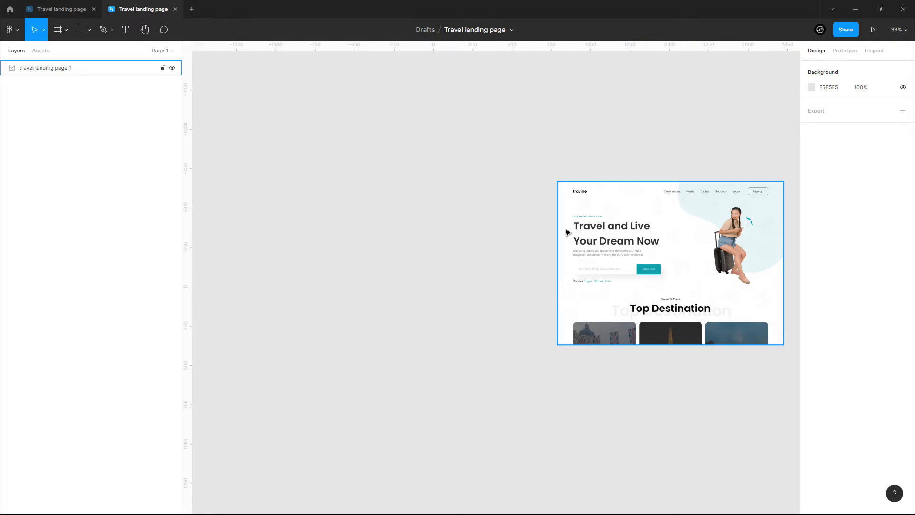
- Copy the airplane, traveller and travel-pattern images from Page 2 of the original file into the new file, above the landing page image
click(44, 10)
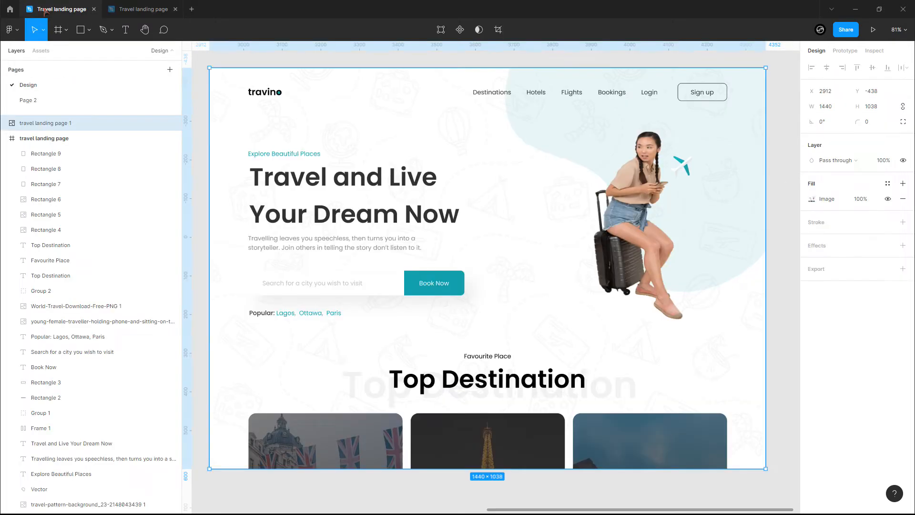
click(38, 100)
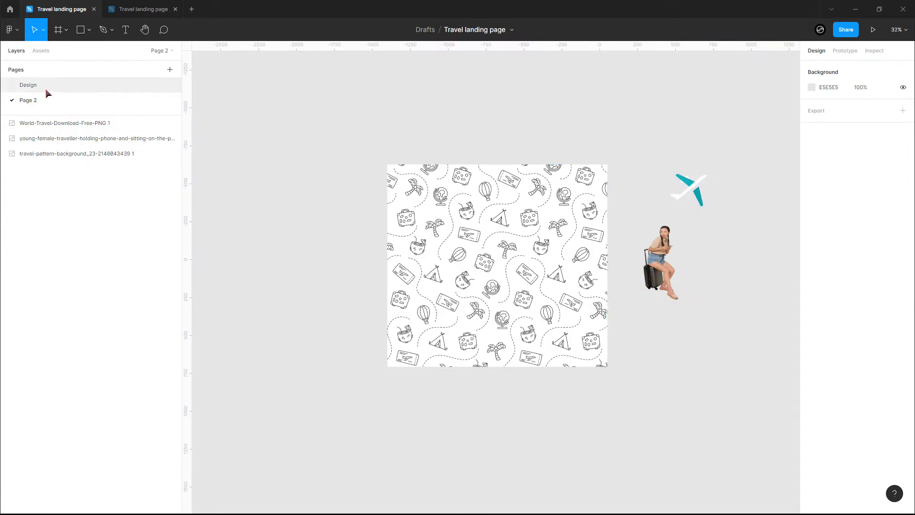
click(45, 87)
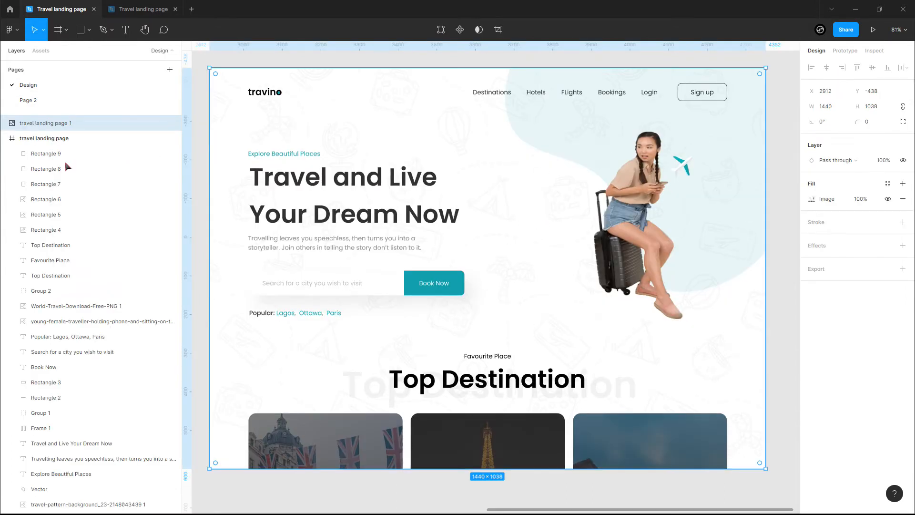
click(29, 100)
drag(646, 243, 763, 324)
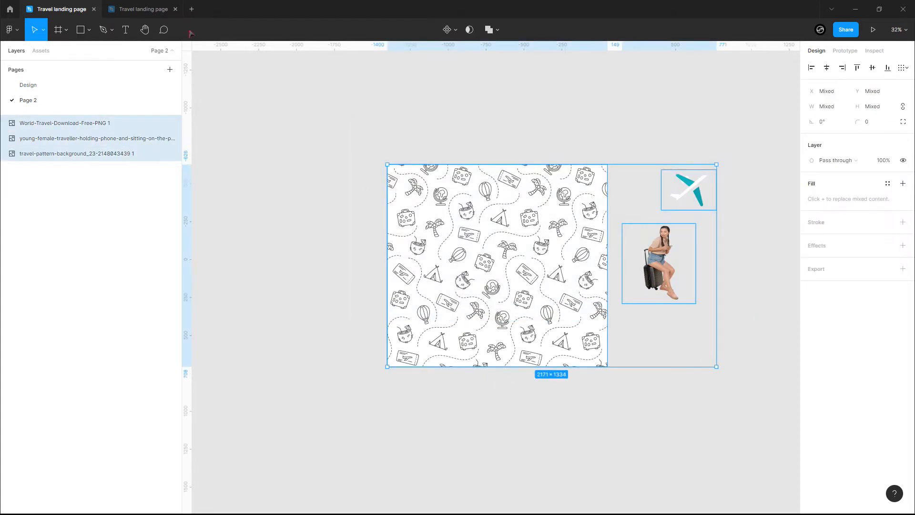
click(143, 9)
drag(729, 129, 492, 339)
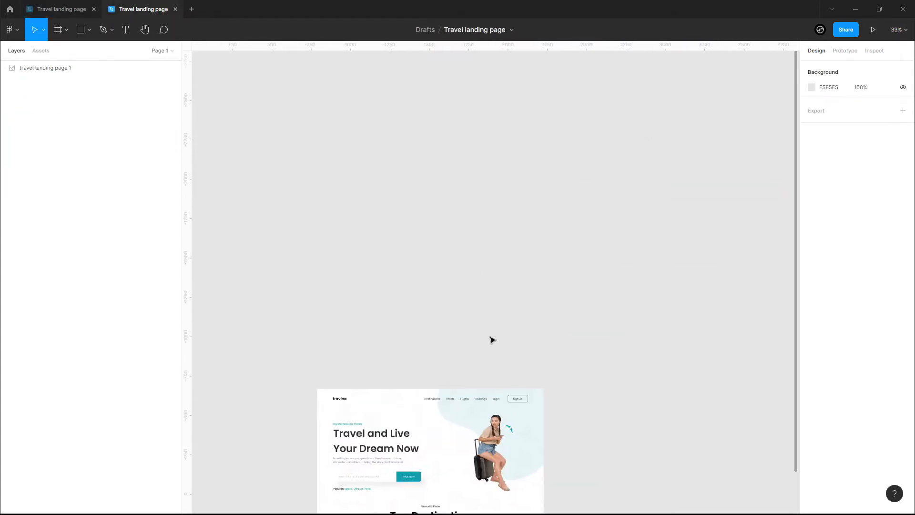
key(ctrl+v)
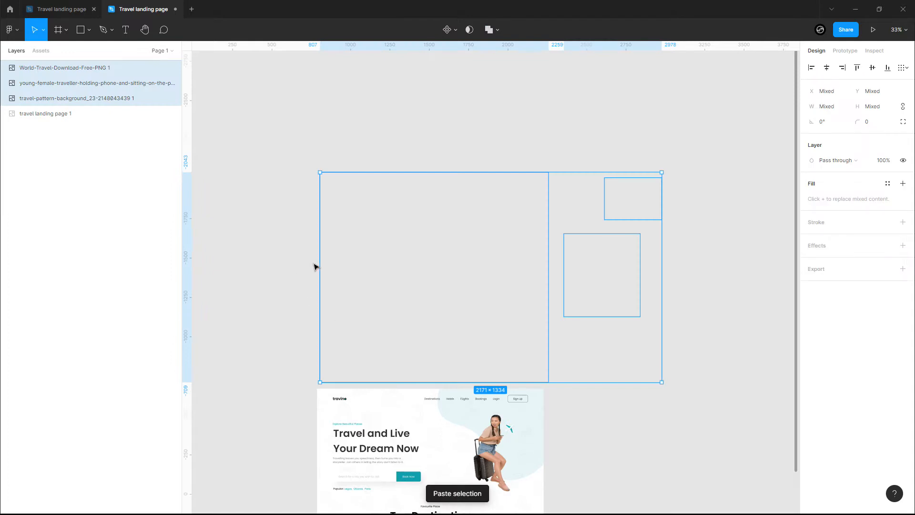
click(289, 265)
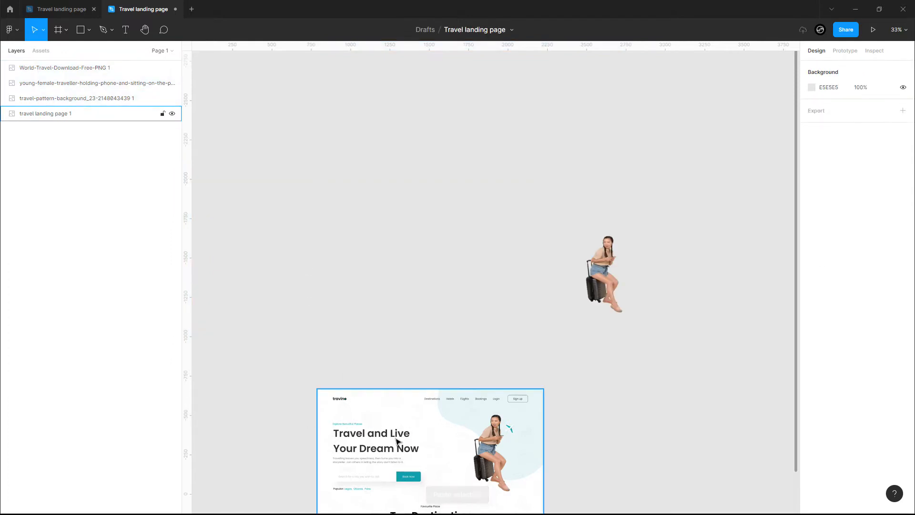
- Add a 1440 × 1024 Desktop frame and place it beside the landing page image at about X 2329, Y -661
drag(271, 357, 391, 262)
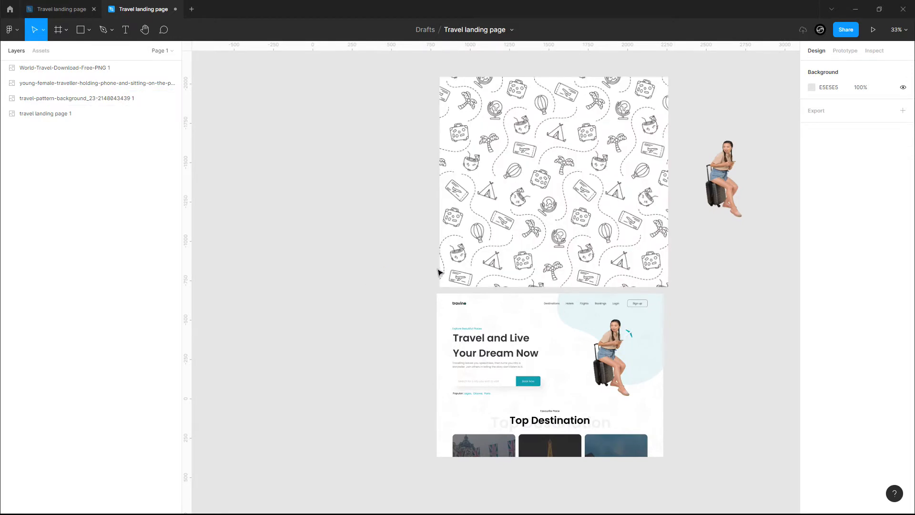
scroll(742, 239, up, 1)
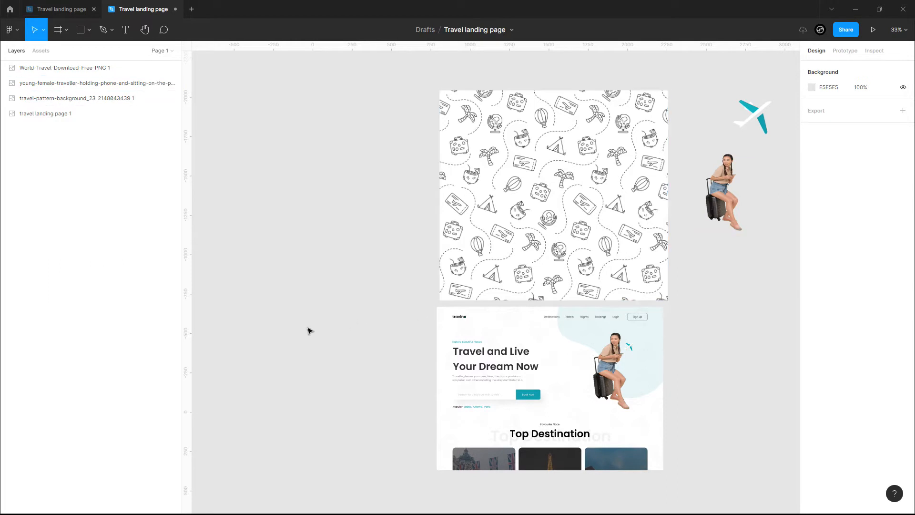
scroll(443, 311, left, 5)
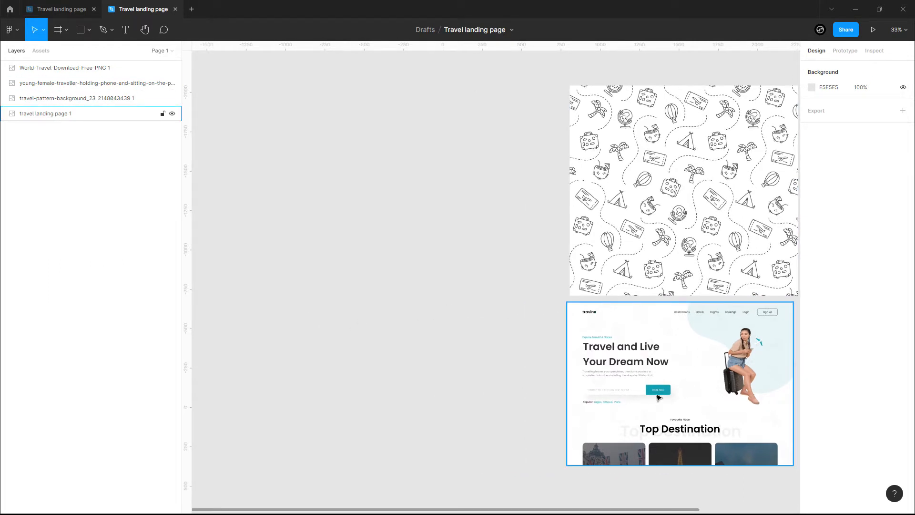
key(f)
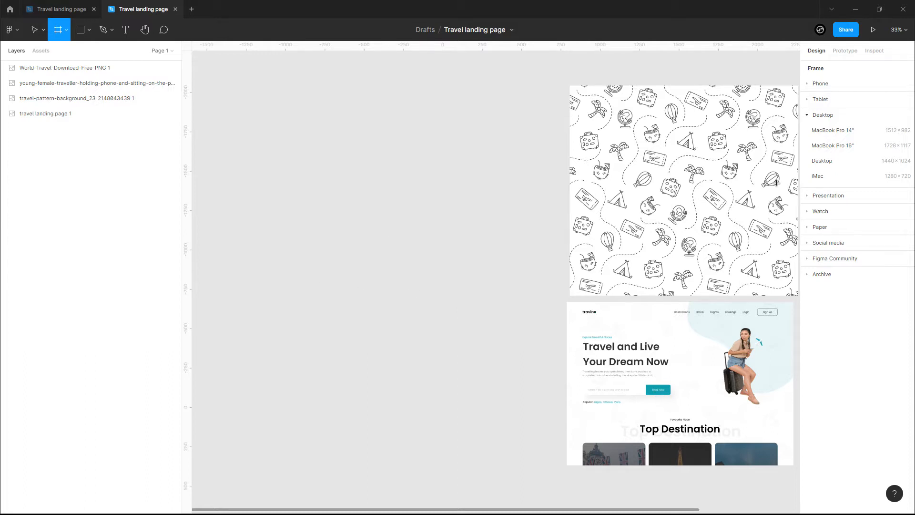
click(857, 164)
drag(723, 392, 538, 393)
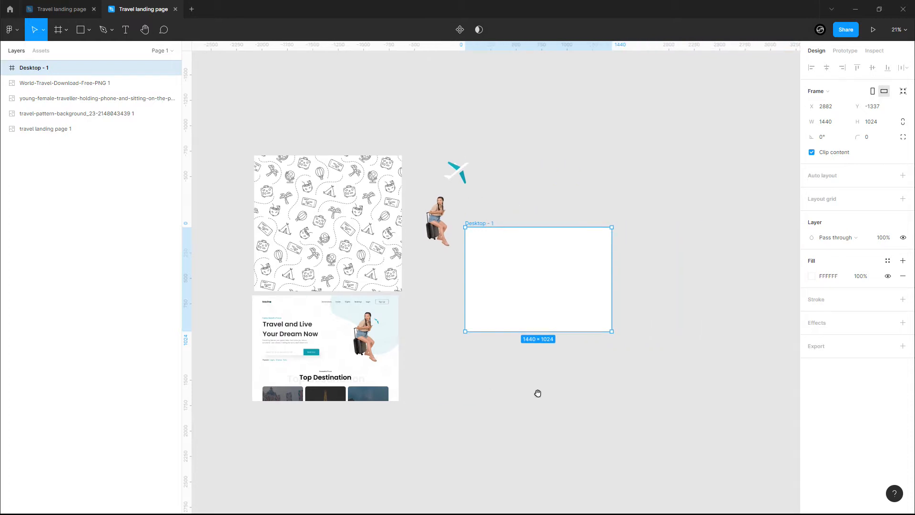
drag(490, 223, 435, 293)
- Rename the new desktop frame "Travel landing page"
drag(489, 287, 603, 229)
scroll(634, 274, up, 3)
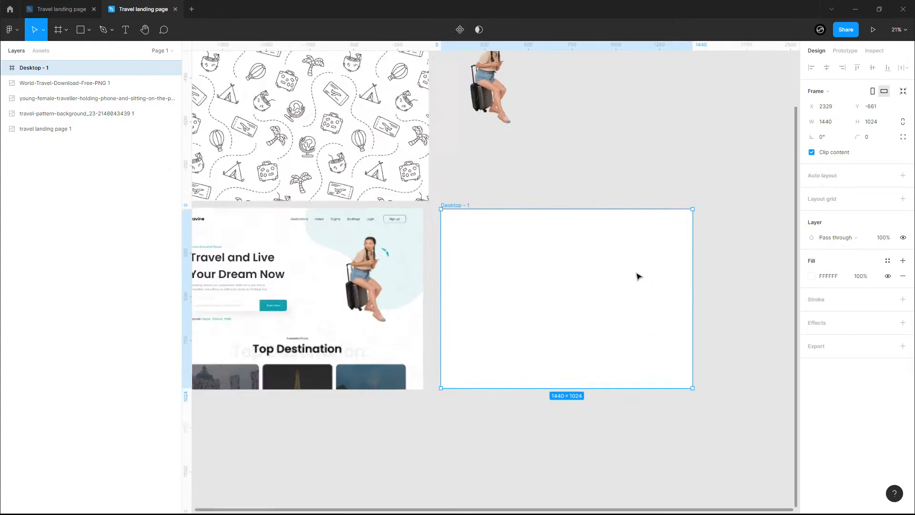
scroll(639, 277, up, 2)
drag(501, 343, 605, 321)
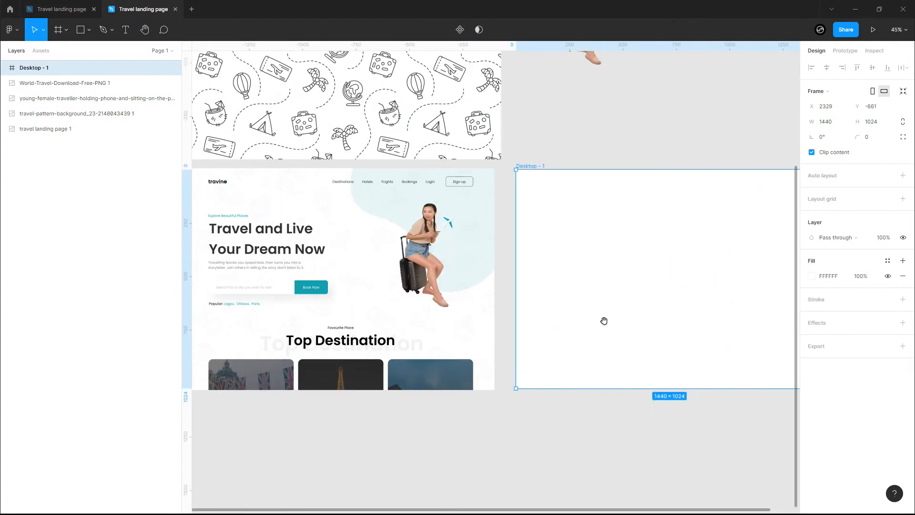
double_click(534, 166)
text(Travel landing page)
key(Return)
- Add a layout grid of 12 columns with a margin of 100 to the Travel landing page frame
drag(674, 168, 684, 146)
scroll(650, 164, down, 1)
scroll(683, 146, down, 1)
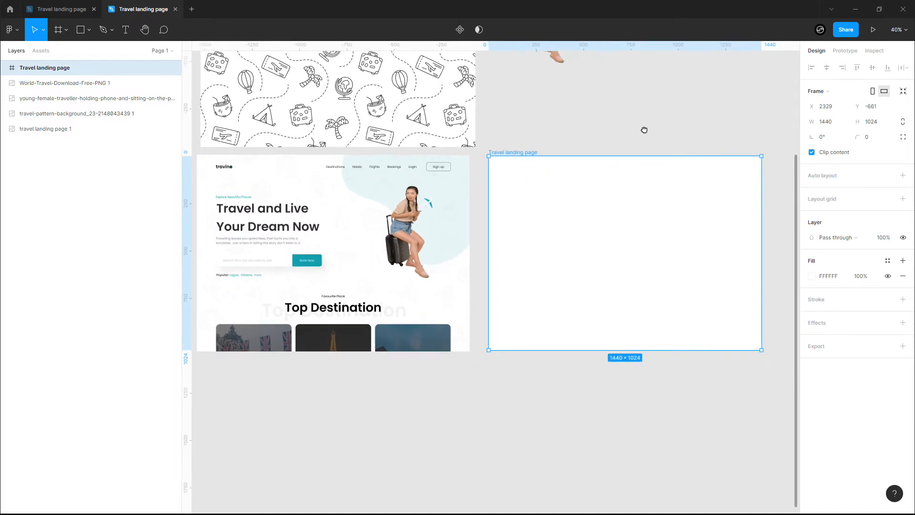
drag(639, 125, 650, 140)
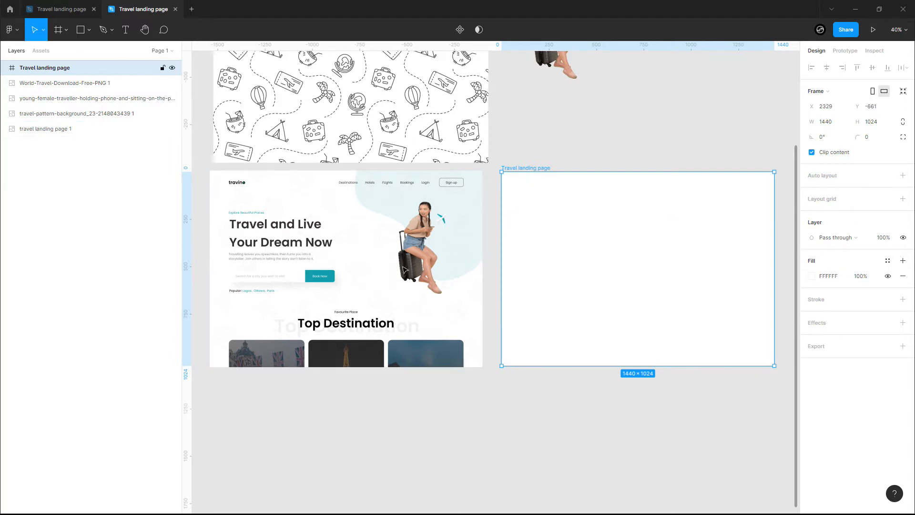
click(903, 199)
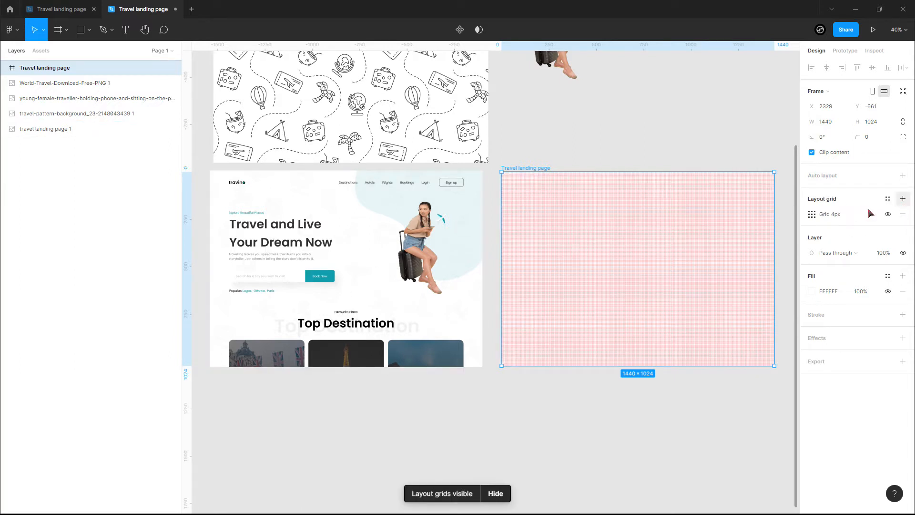
click(814, 214)
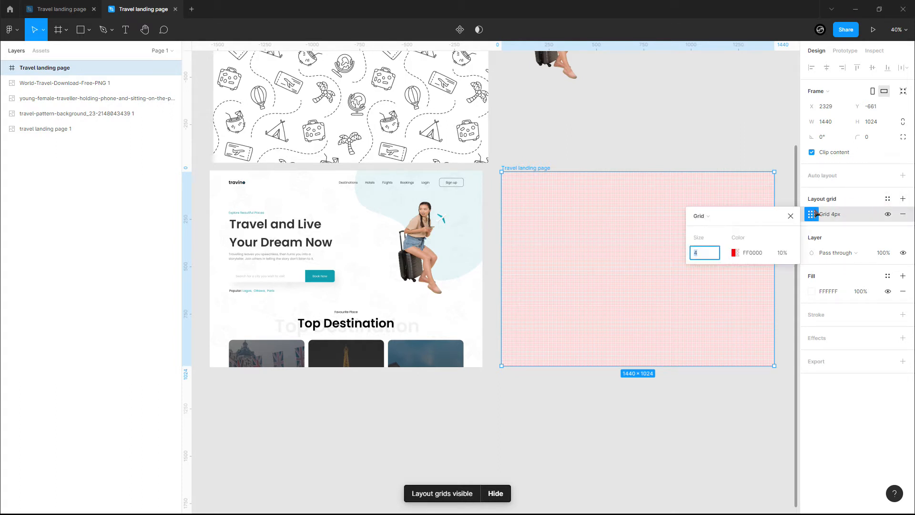
click(718, 218)
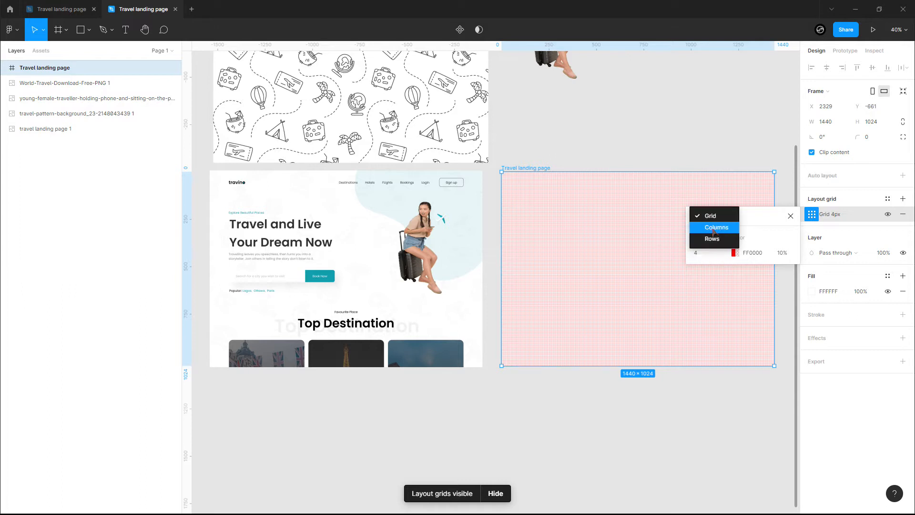
click(715, 228)
click(720, 253)
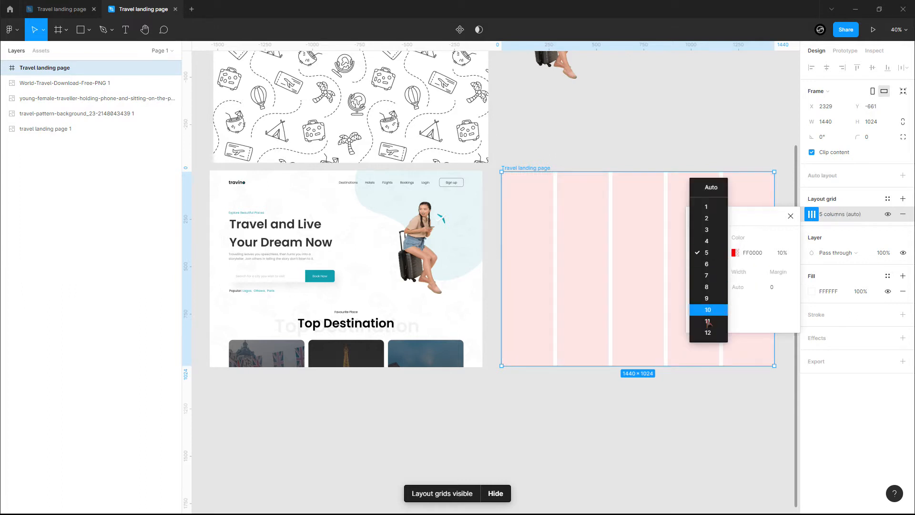
click(713, 334)
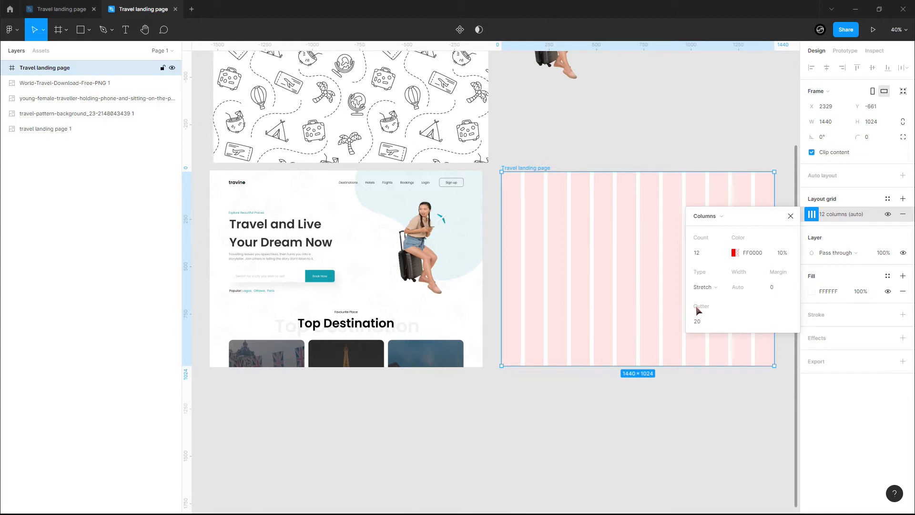
click(792, 288)
key(Return)
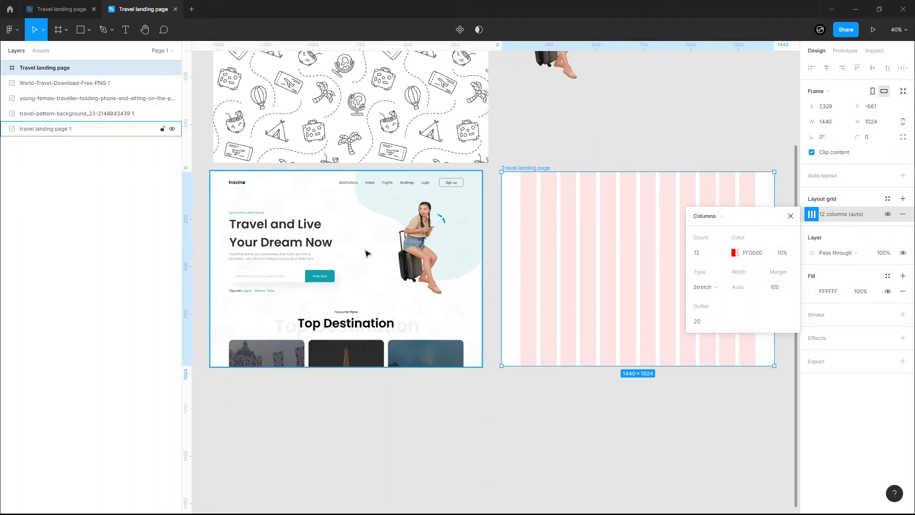
- Examine the hero text, search bar and Top Destination section of the landing page reference image
click(790, 217)
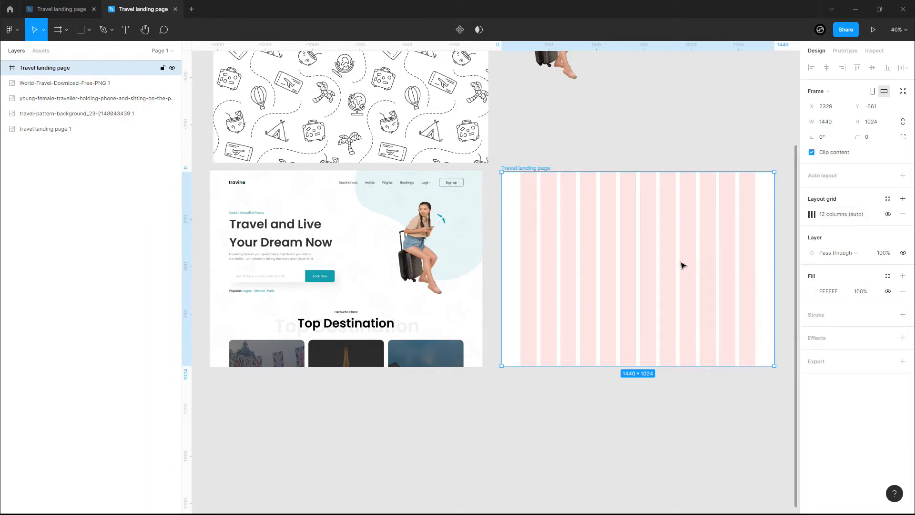
drag(715, 288, 693, 287)
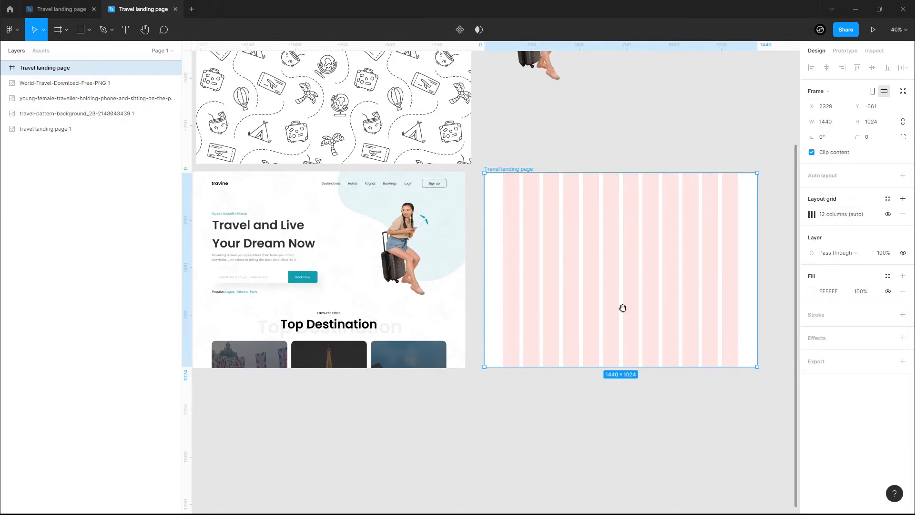
drag(623, 309, 640, 316)
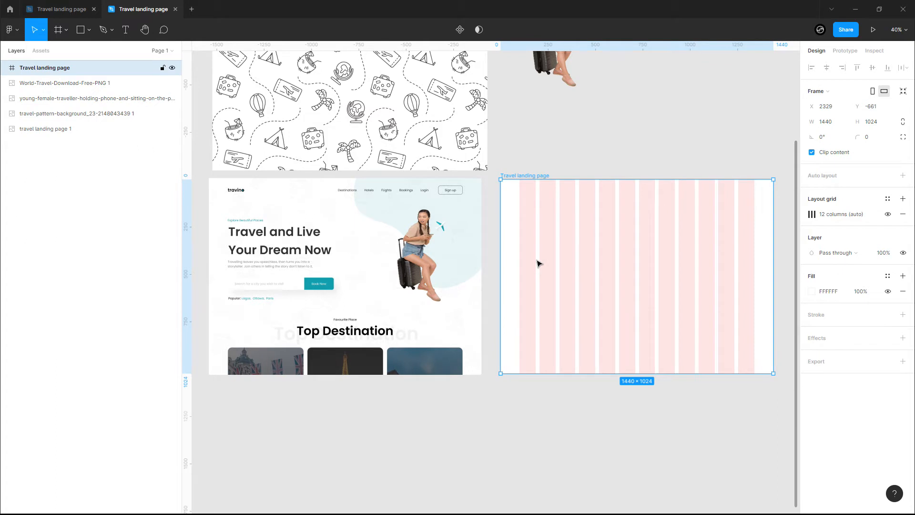
scroll(726, 290, down, 1)
drag(735, 313, 718, 314)
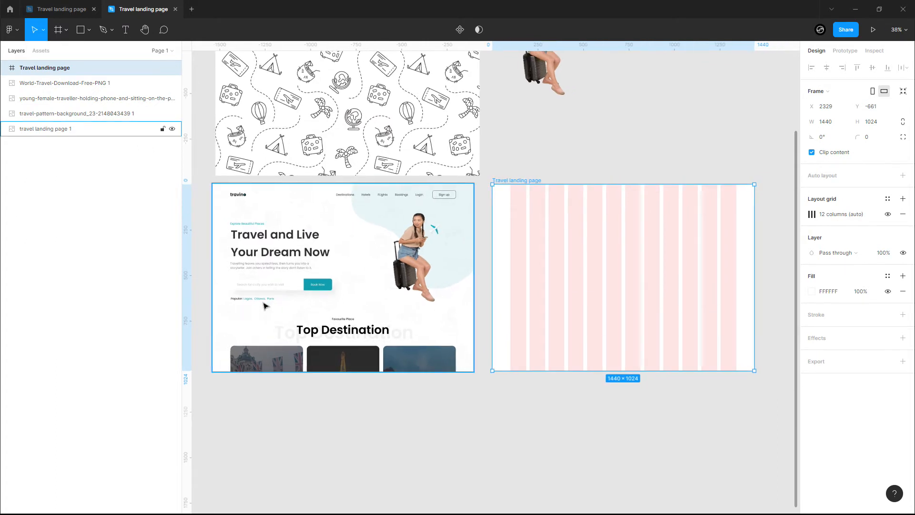
scroll(212, 284, up, 10)
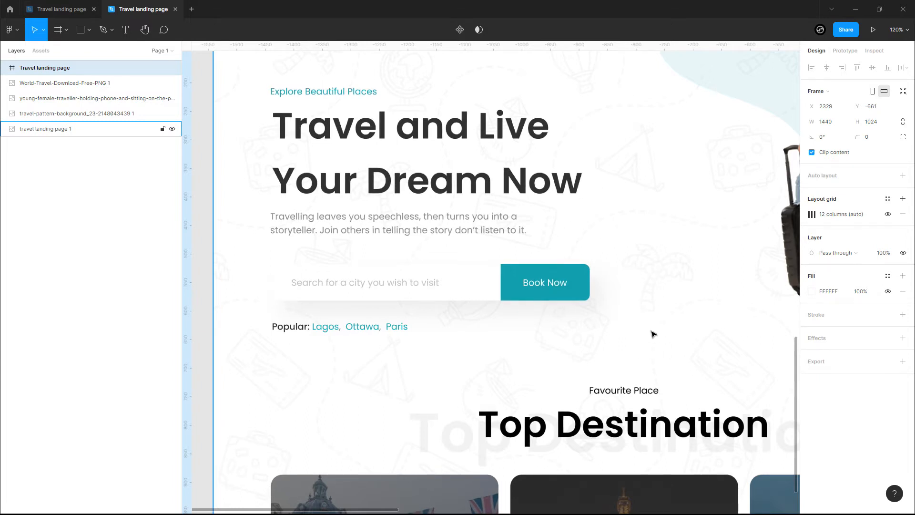
scroll(652, 320, down, 5)
drag(691, 223, 395, 299)
scroll(591, 259, down, 1)
drag(642, 234, 586, 237)
- Paste a copy of the travel-pattern image into the Travel landing page frame and position it at about X -6, Y -240
click(396, 192)
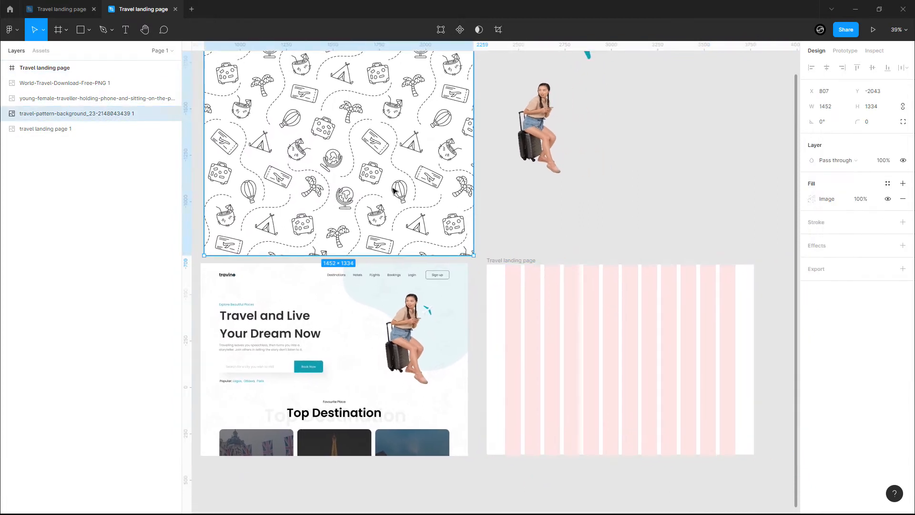
scroll(396, 216, up, 1)
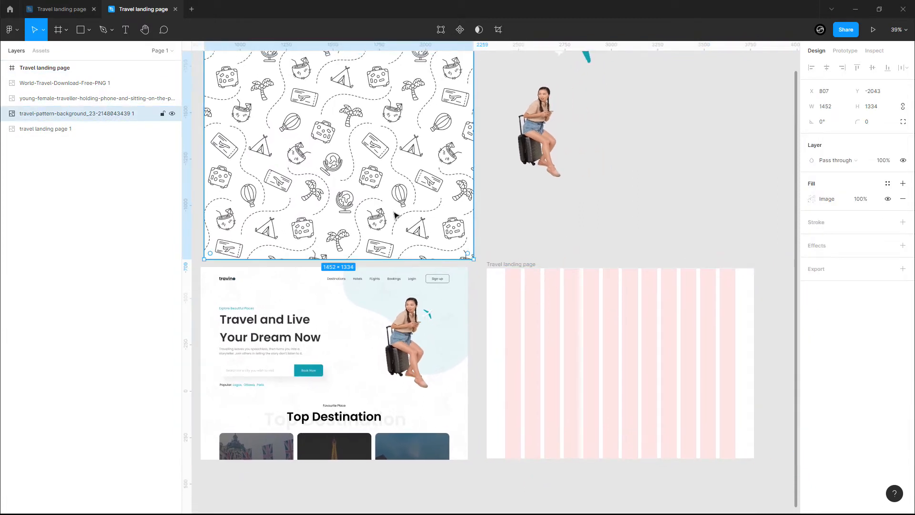
click(523, 265)
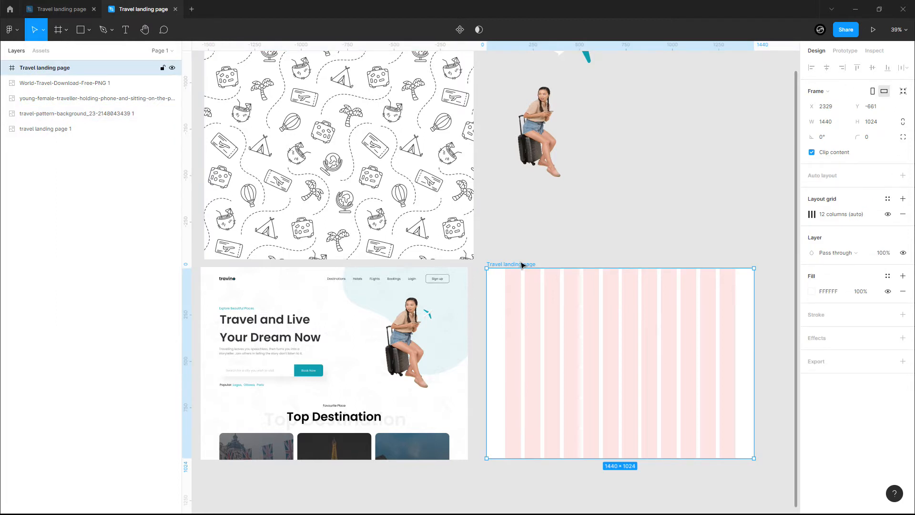
key(ctrl+v)
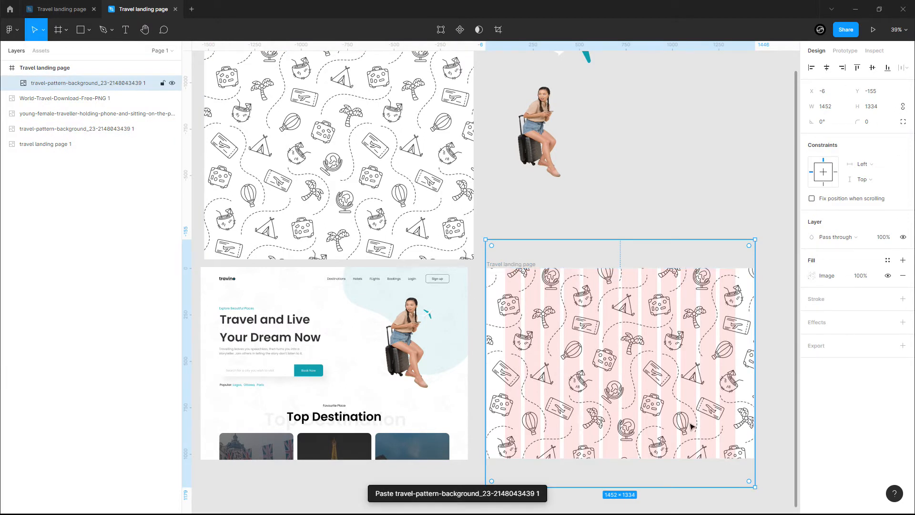
scroll(744, 417, up, 2)
mouse_move(623, 409)
mouse_down()
mouse_move(569, 384)
mouse_move(622, 394)
mouse_up()
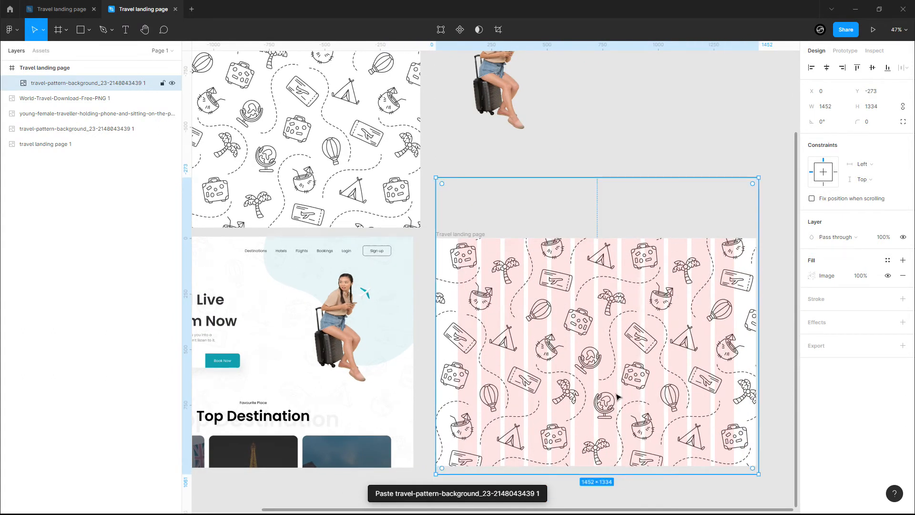
drag(618, 396, 629, 394)
drag(714, 384, 714, 386)
- Set the layer opacity of the pattern image inside the frame to 10%
click(884, 238)
text(20)
key(Return)
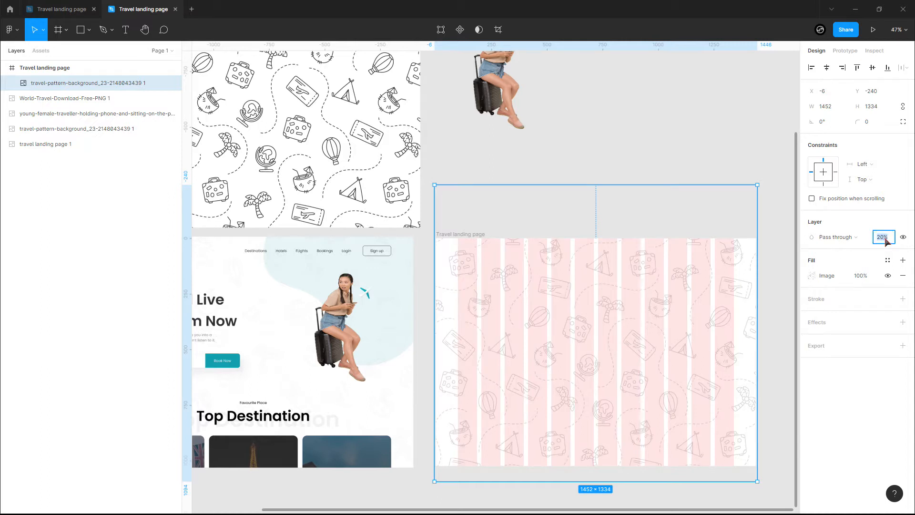
text(10)
key(Return)
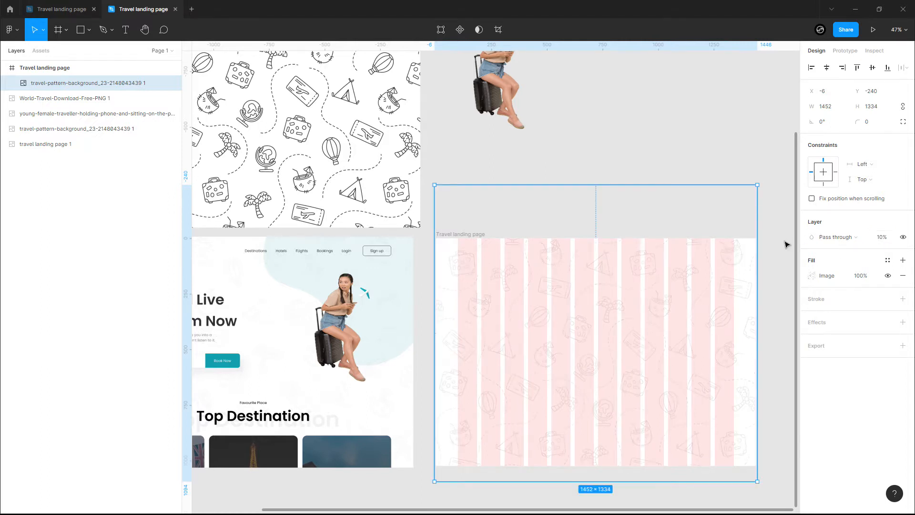
- Lock the travel-pattern background layer inside the Travel landing page frame and clear the selection
scroll(715, 253, down, 3)
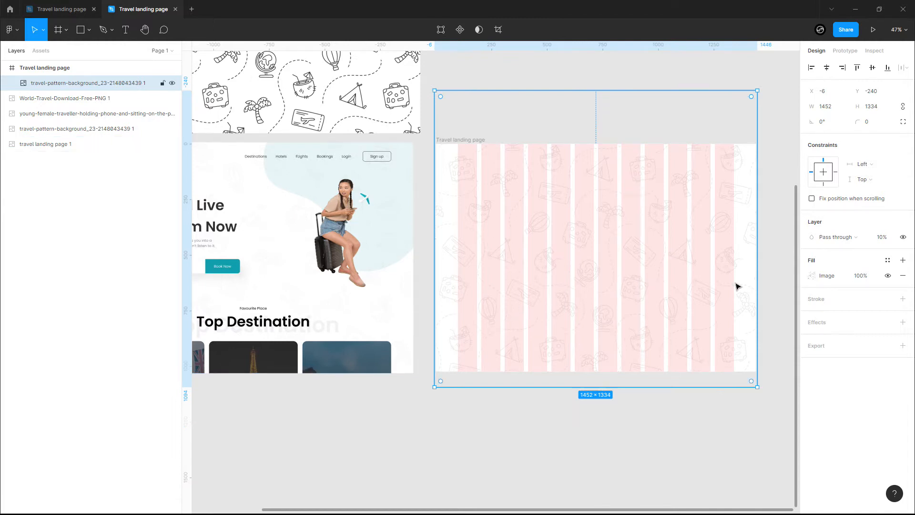
scroll(737, 285, up, 3)
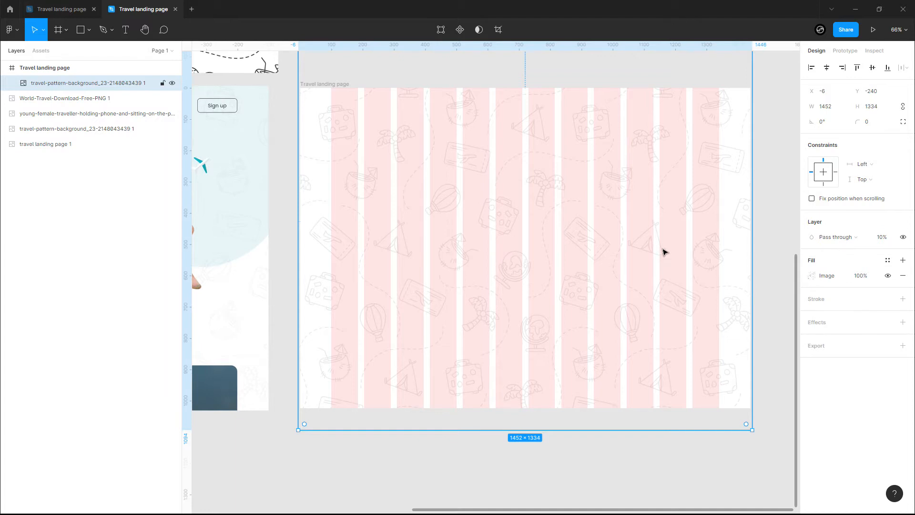
scroll(665, 251, down, 1)
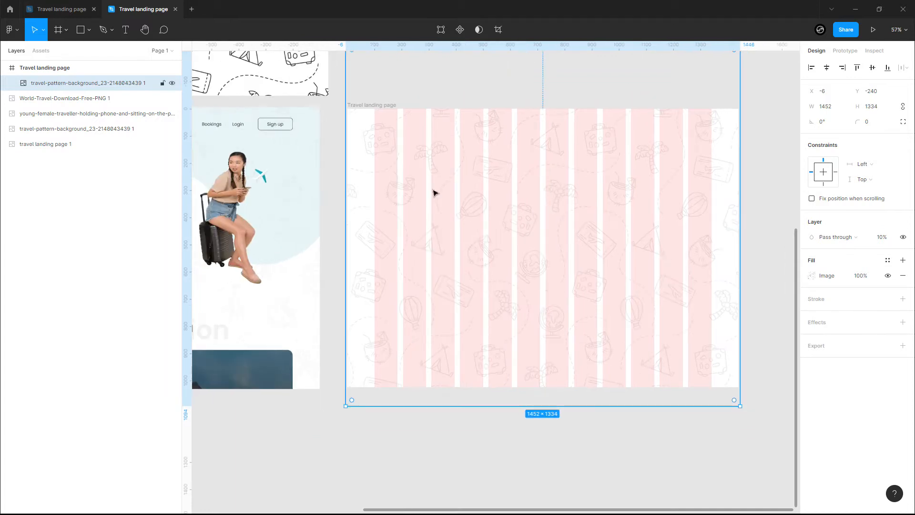
click(163, 84)
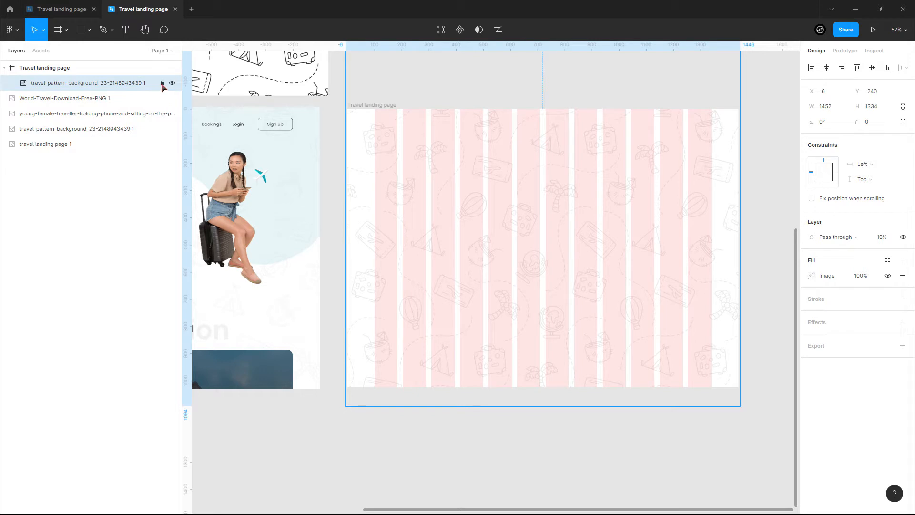
click(341, 153)
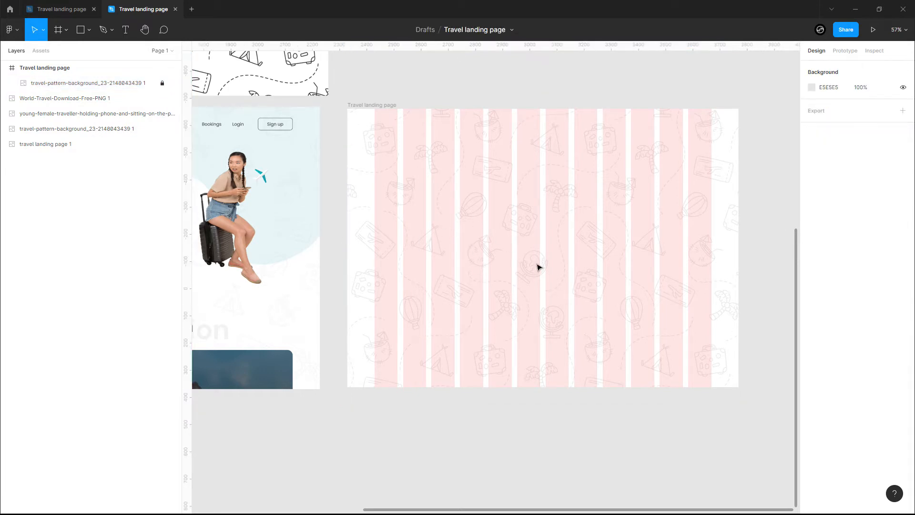
- Start a text layer in the Travel landing page frame at about X 183, Y 375 and set its font to Poppins
drag(422, 249, 530, 315)
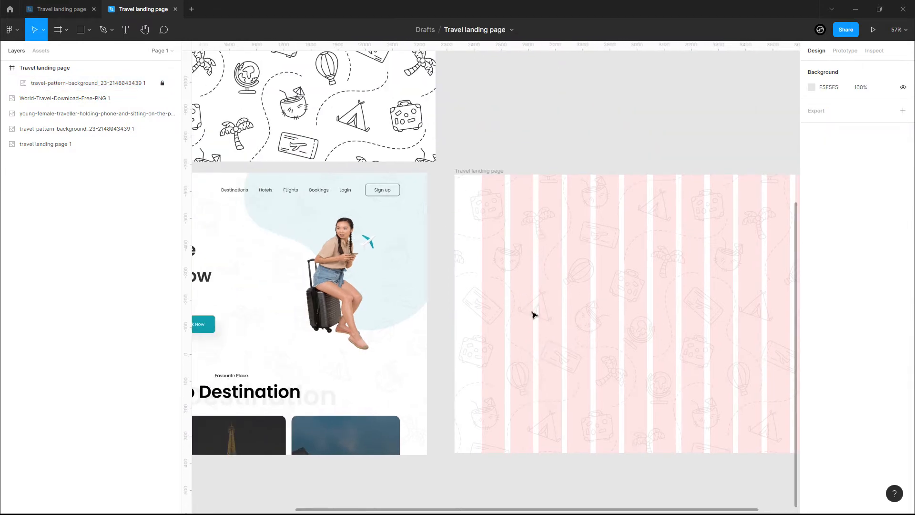
scroll(532, 315, down, 3)
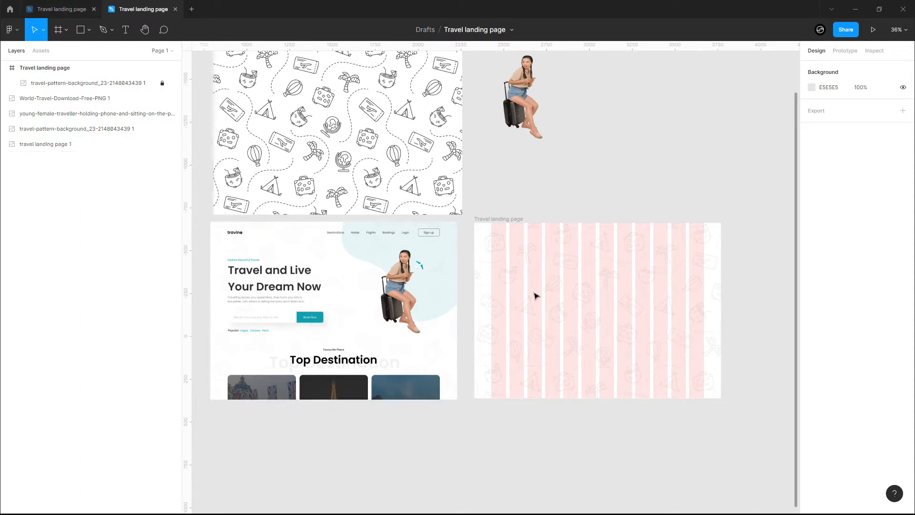
scroll(267, 294, up, 1)
scroll(267, 295, up, 3)
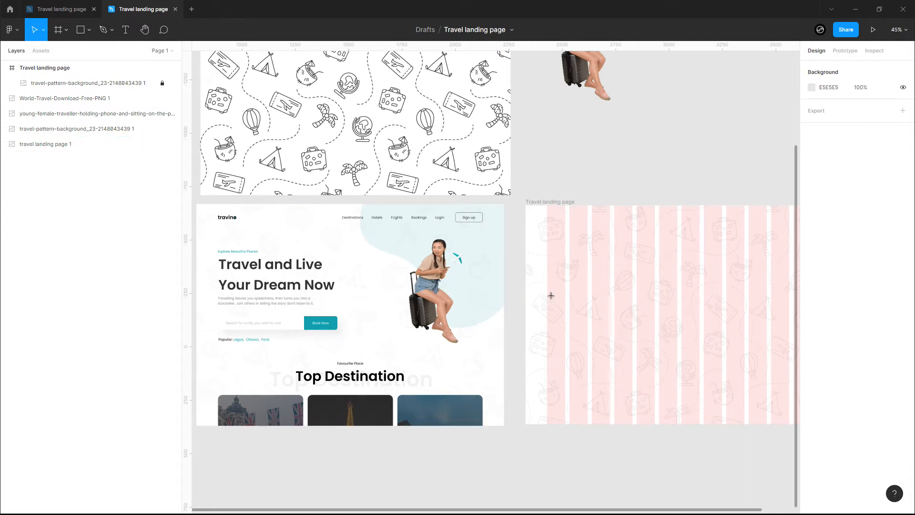
key(t)
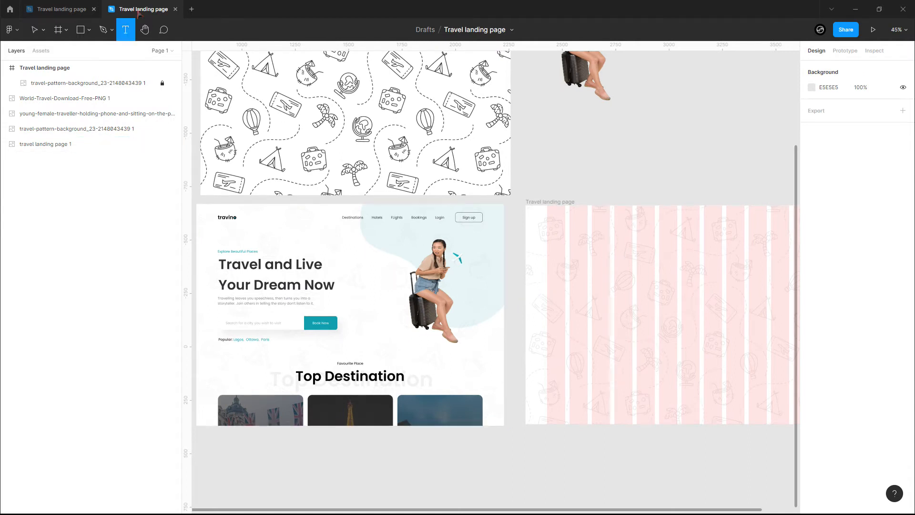
click(565, 285)
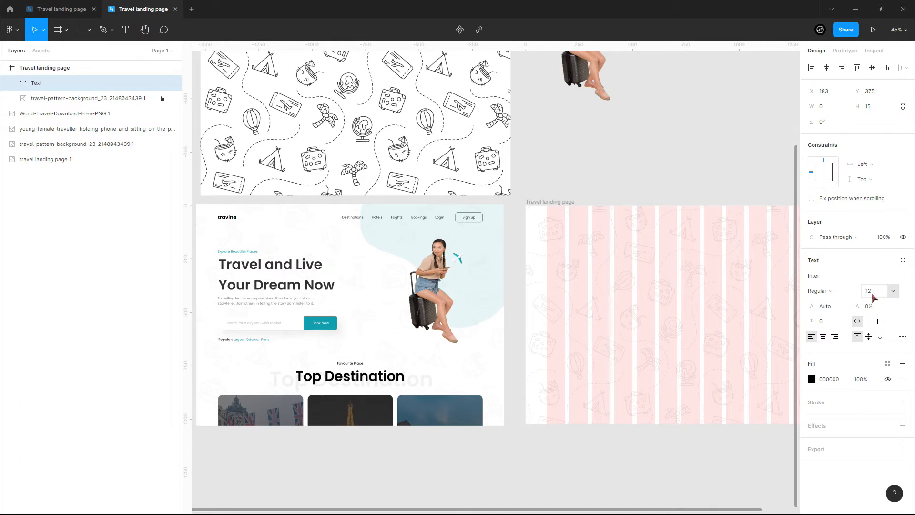
click(842, 276)
text(popp)
key(Return)
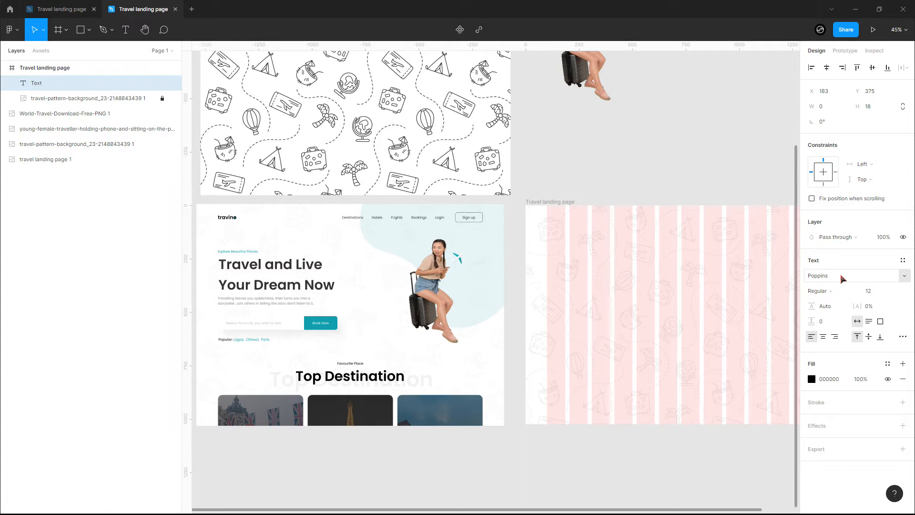
- Set the new text layer's size to 16 and enter "Explore Beautiful Places" as its content
click(881, 292)
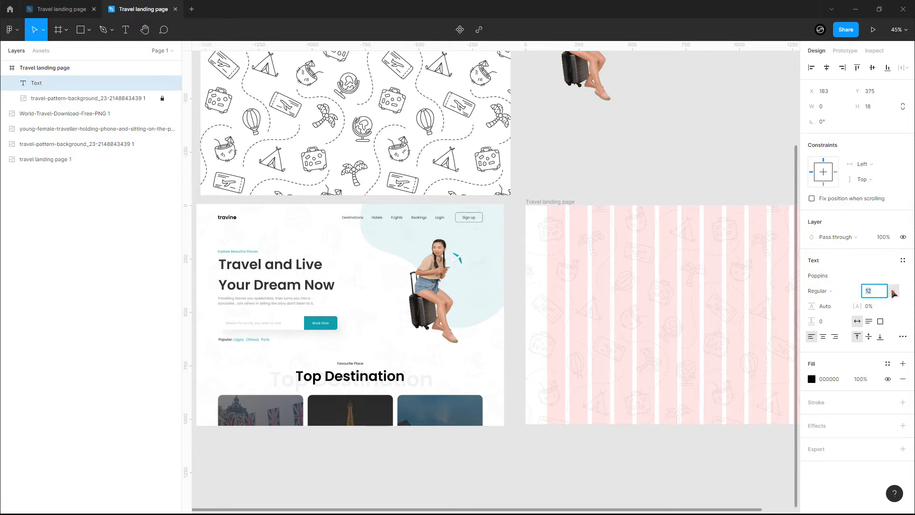
click(893, 292)
key(Down)
key(Down)
key(Down)
key(Down)
key(Return)
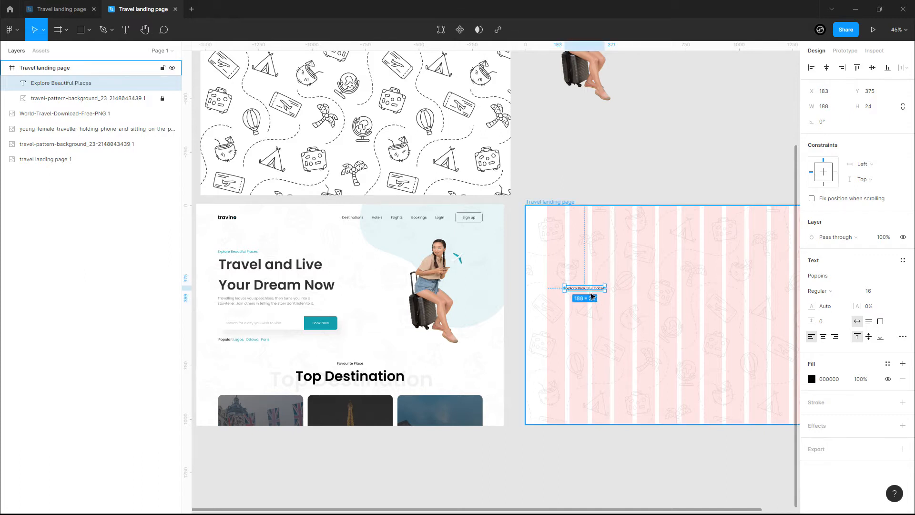
- Duplicate the "Explore Beautiful Places" text, place the copy below it and change it to "Travel and Live Your Dream Now"
key(ctrl+d)
drag(587, 286, 584, 311)
double_click(584, 311)
text(Travel)
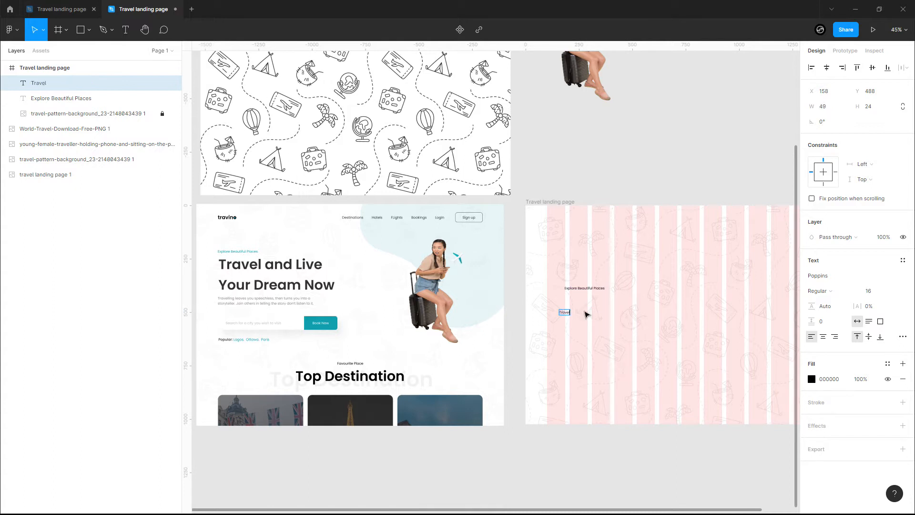
text( and Live Your Dream Now)
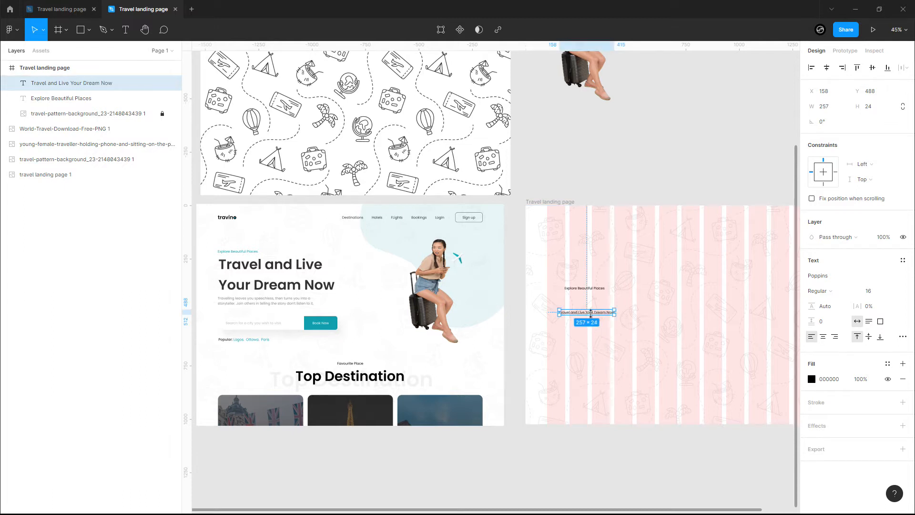
- Duplicate the heading text, place the copy at about X 463, Y 229 in the frame and change it to "Destinations"
key(ctrl+d)
drag(594, 315, 659, 260)
scroll(668, 334, right, 3)
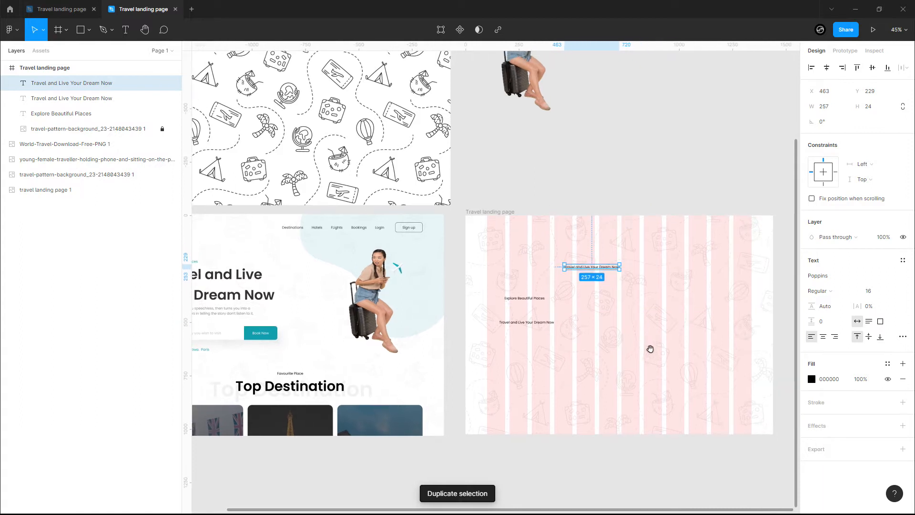
double_click(594, 265)
text(Destinations)
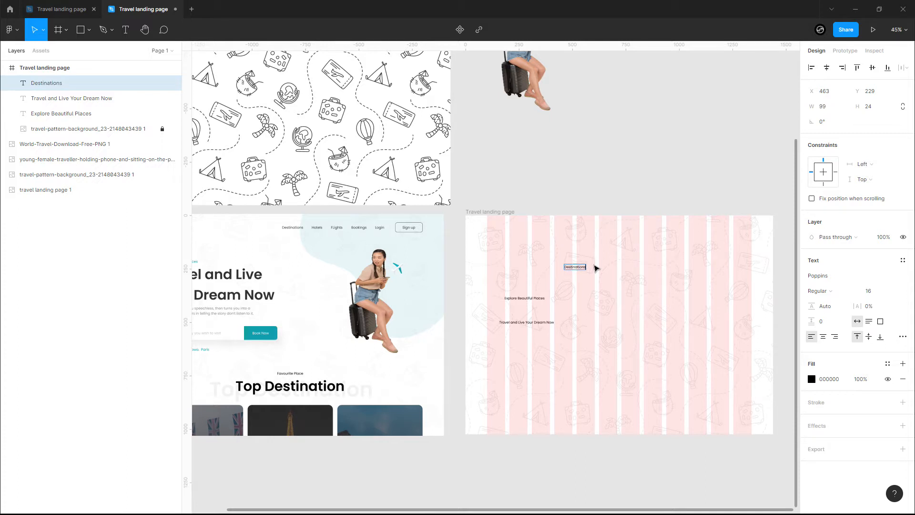
key(Escape)
- Duplicate the "Destinations" label, place the copy to its right at about X 611, Y 235 and change it to "Hotels"
key(ctrl+d)
drag(576, 271, 607, 272)
double_click(608, 270)
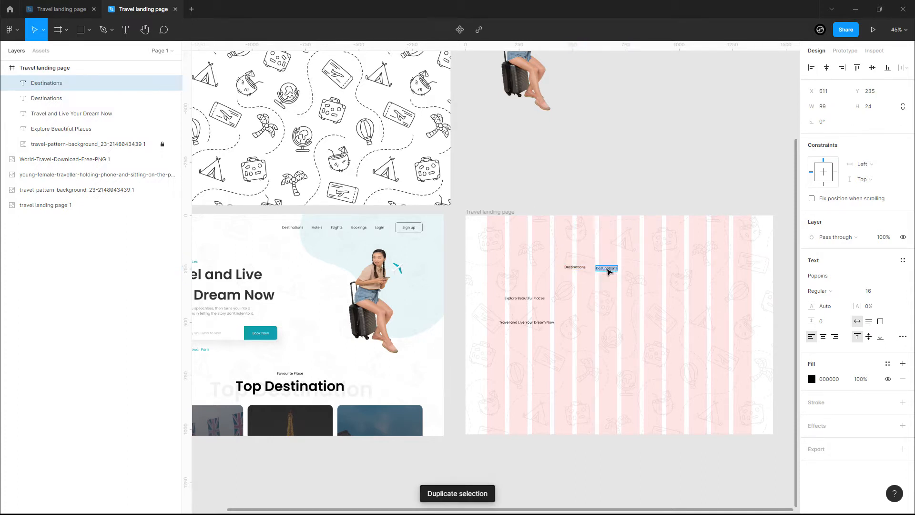
text(Hotels)
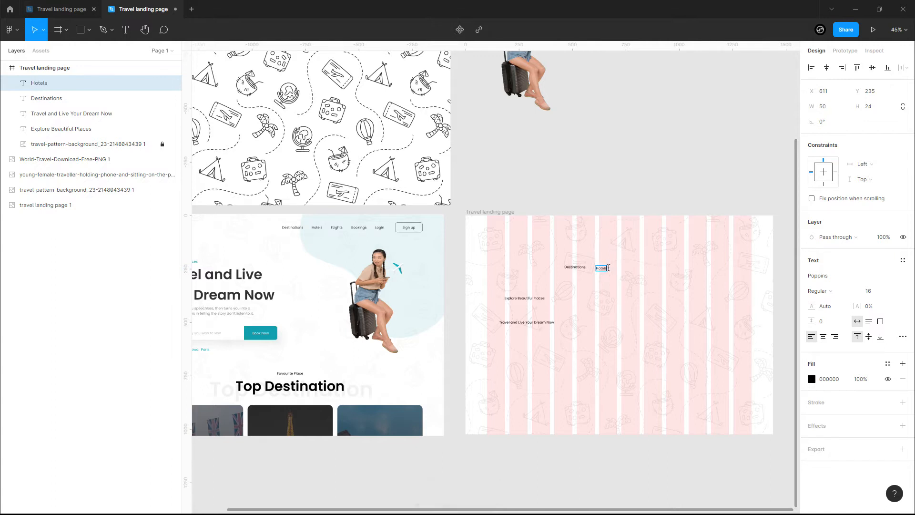
key(Escape)
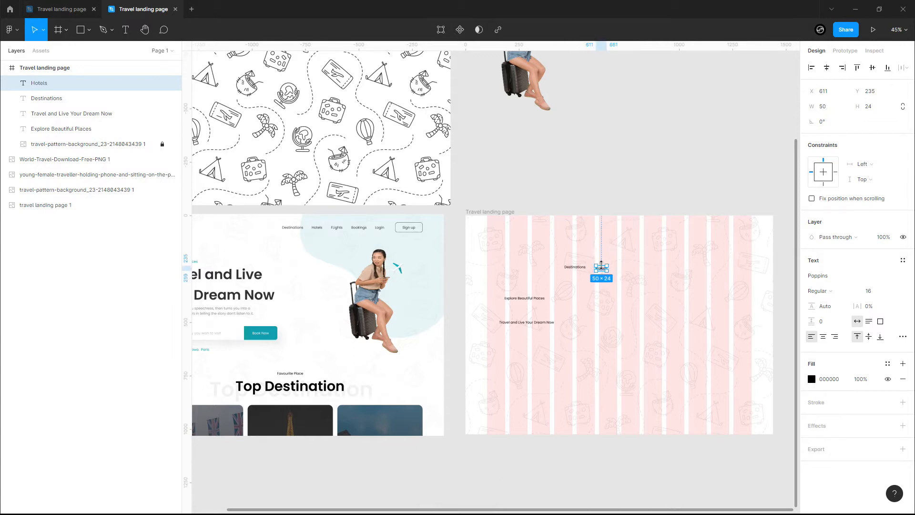
- Add "Flights" and "Bookings" labels to the right of "Hotels" by copying the preceding label, at about X 695 and X 764
drag(601, 267, 622, 271)
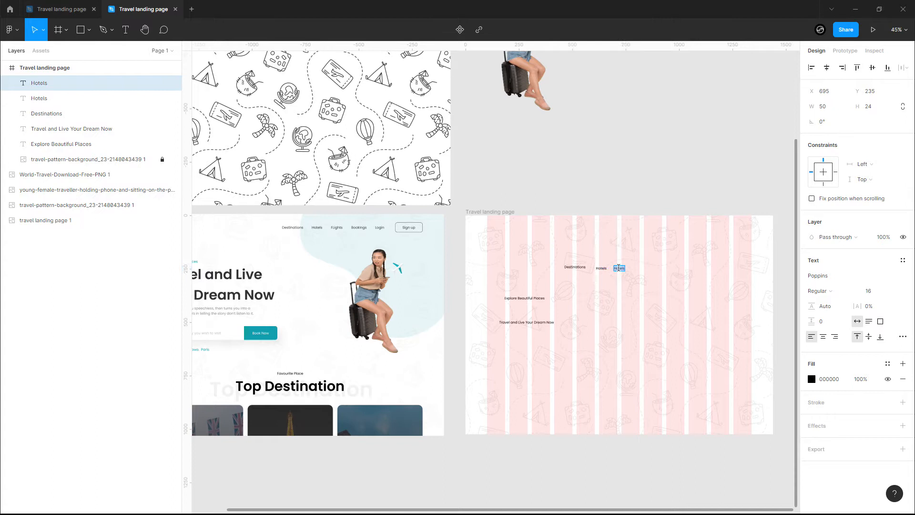
text(Flights)
key(Escape)
drag(622, 270, 639, 271)
double_click(637, 268)
text(Bookings)
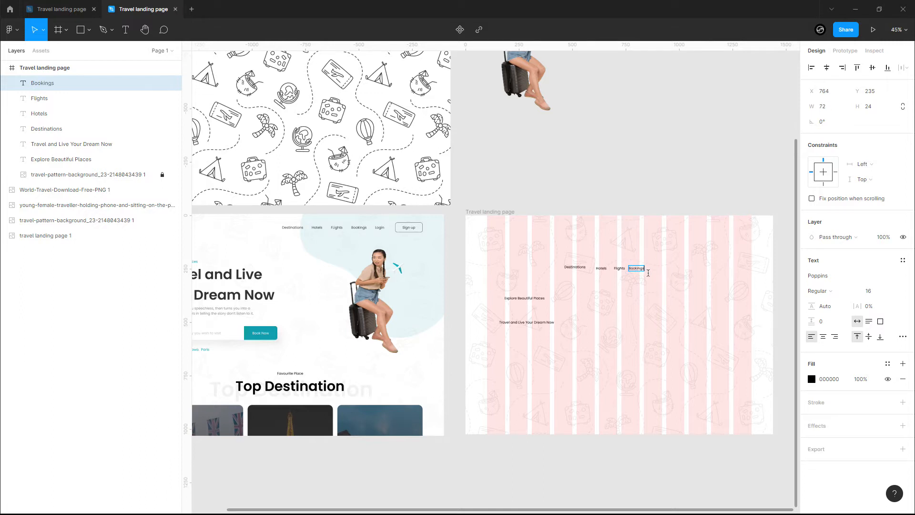
- Add "Login" and "Sign up" labels to the right of "Bookings" by copying the preceding label, at about X 885 and X 1023
drag(637, 269, 662, 270)
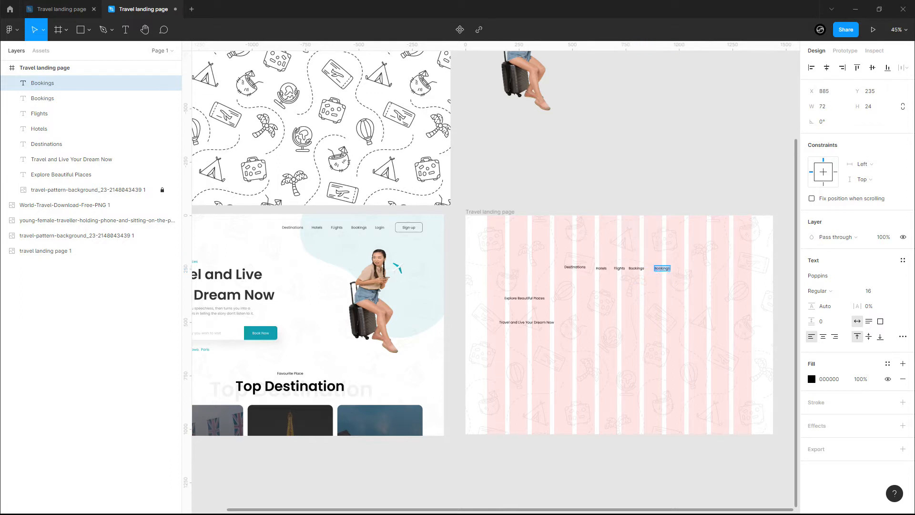
text(Login)
key(Escape)
drag(661, 270, 688, 270)
text(Sign up)
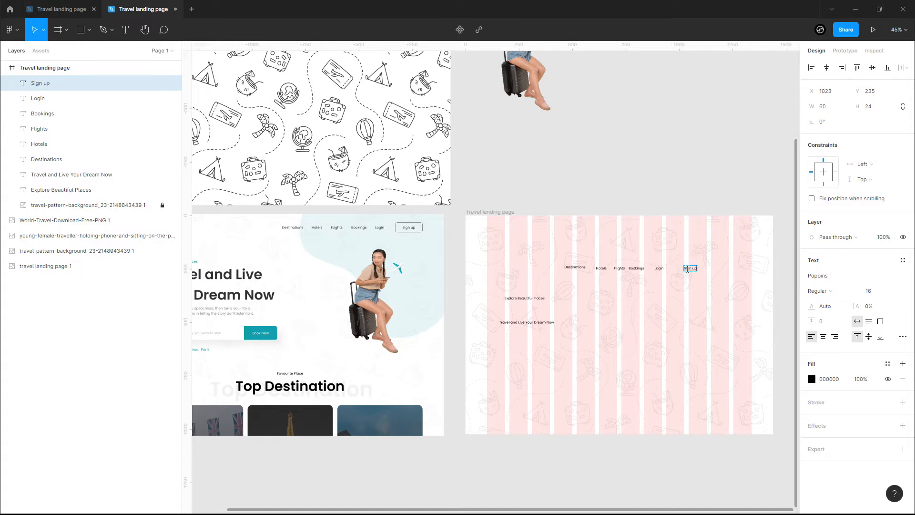
- Tidy up the five labels from "Destinations" to "Login" into even horizontal spacing and align them on one line at Y 232
drag(545, 251, 667, 288)
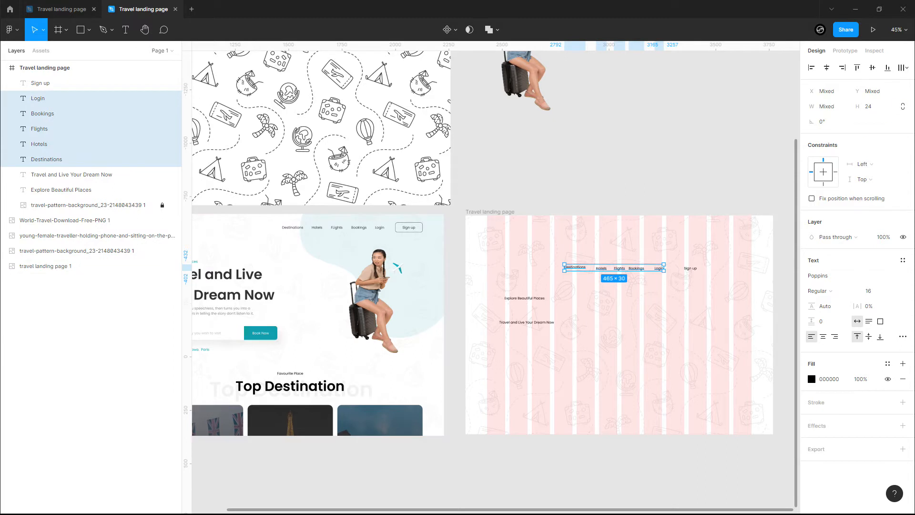
click(905, 72)
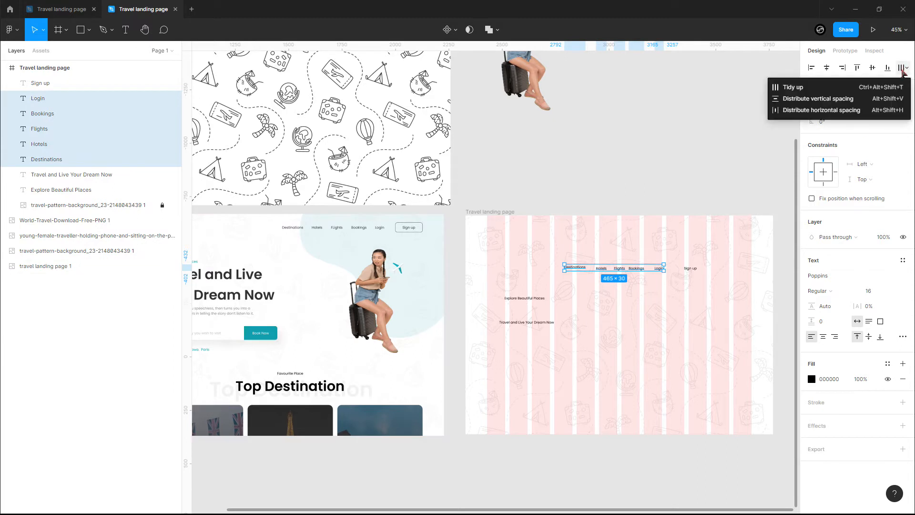
click(825, 88)
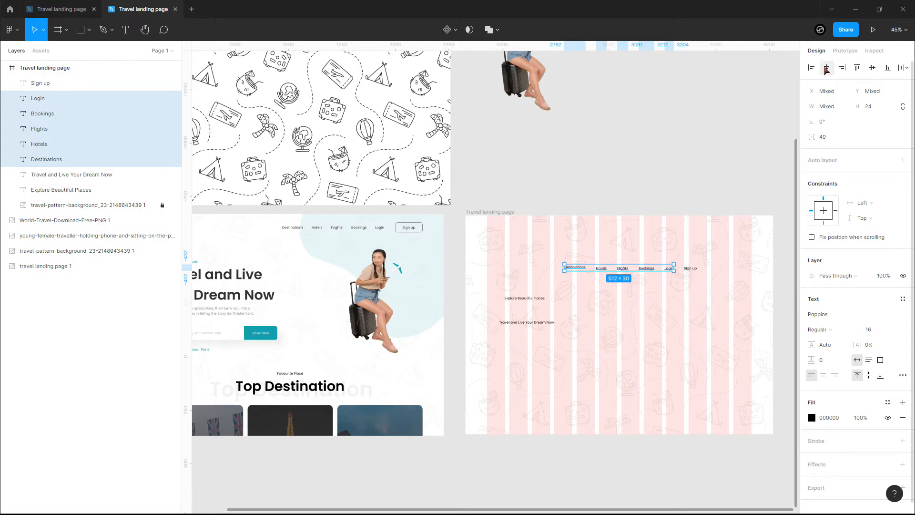
click(827, 70)
key(ctrl+z)
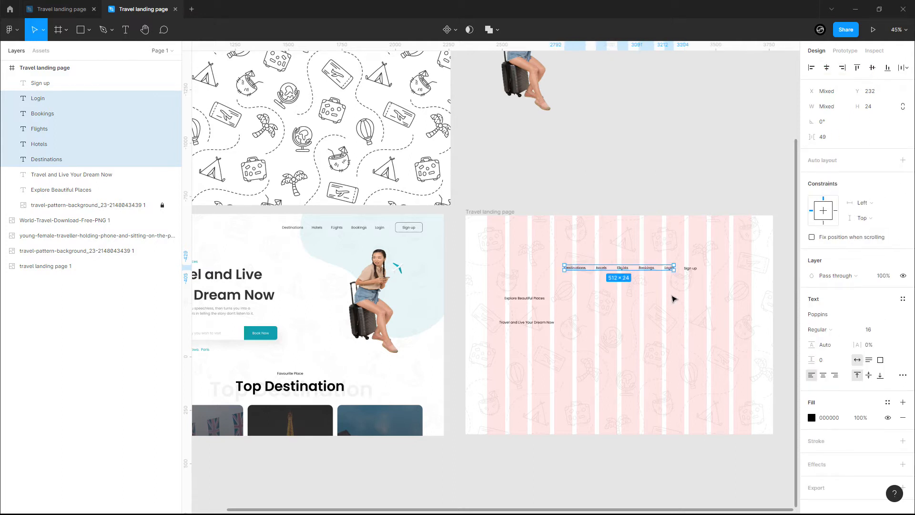
- Set the horizontal spacing between the five navigation labels to 40 and turn them into an auto layout frame
scroll(665, 294, up, 5)
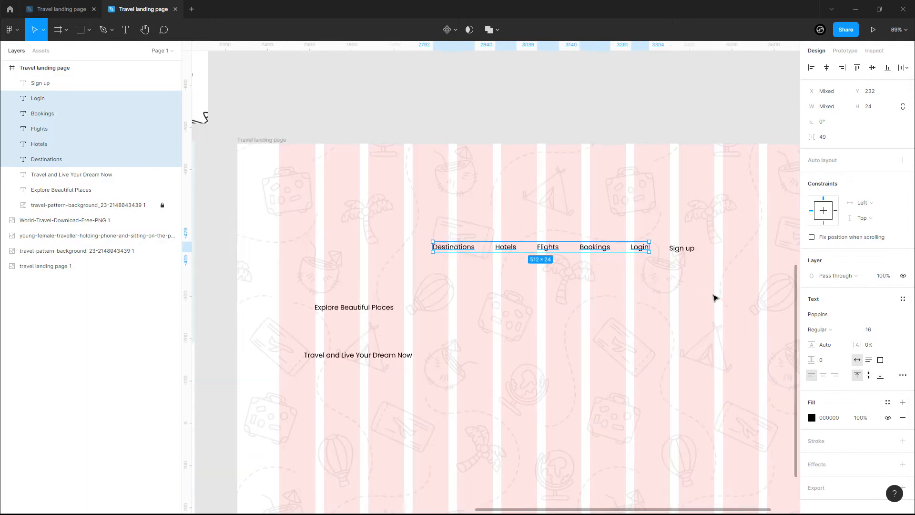
click(830, 141)
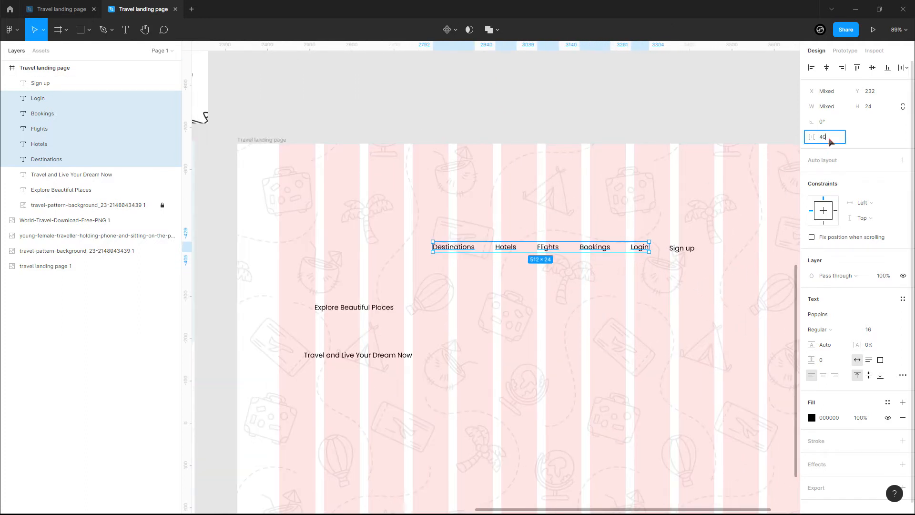
text(40)
key(Return)
scroll(720, 305, down, 2)
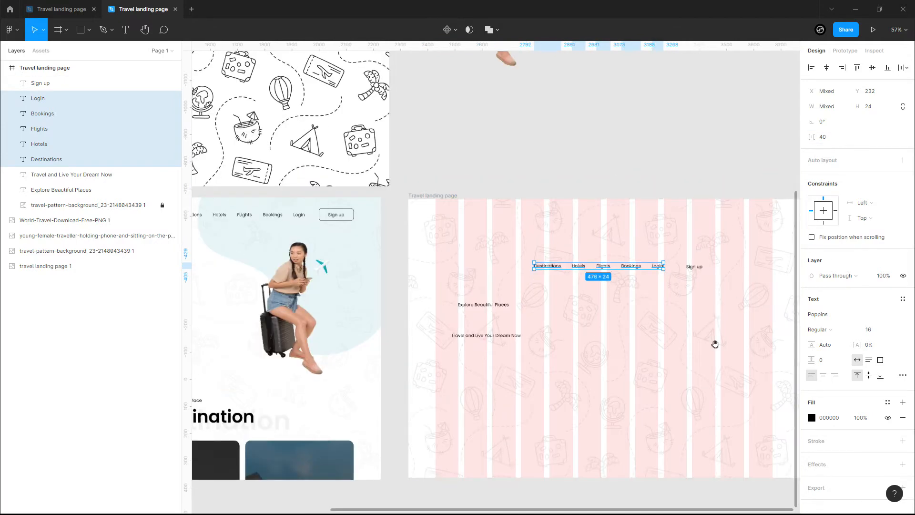
drag(720, 350, 594, 356)
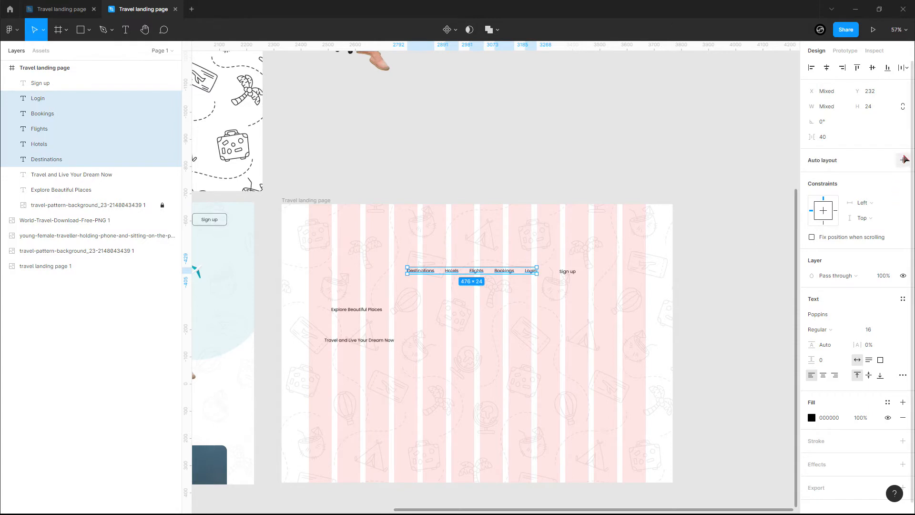
click(903, 160)
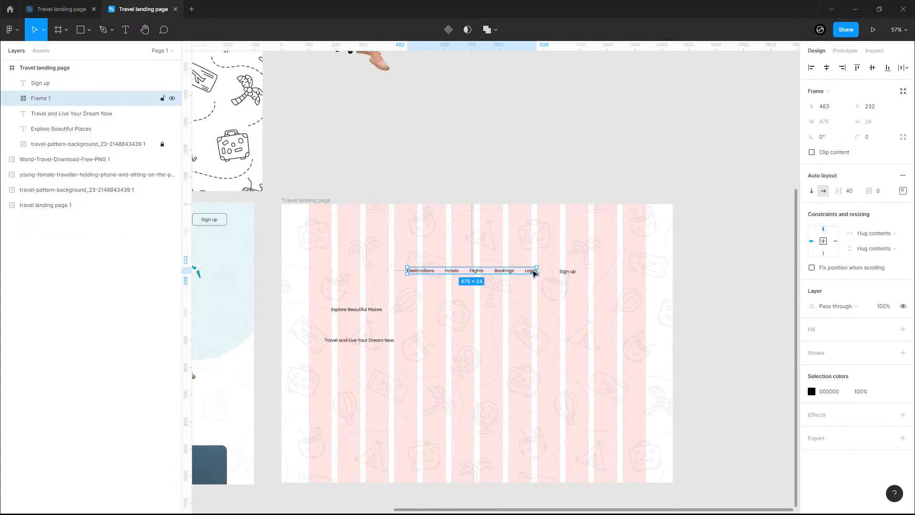
- Duplicate the "Destinations" label inside the auto layout row and change the copy to "About"
click(533, 270)
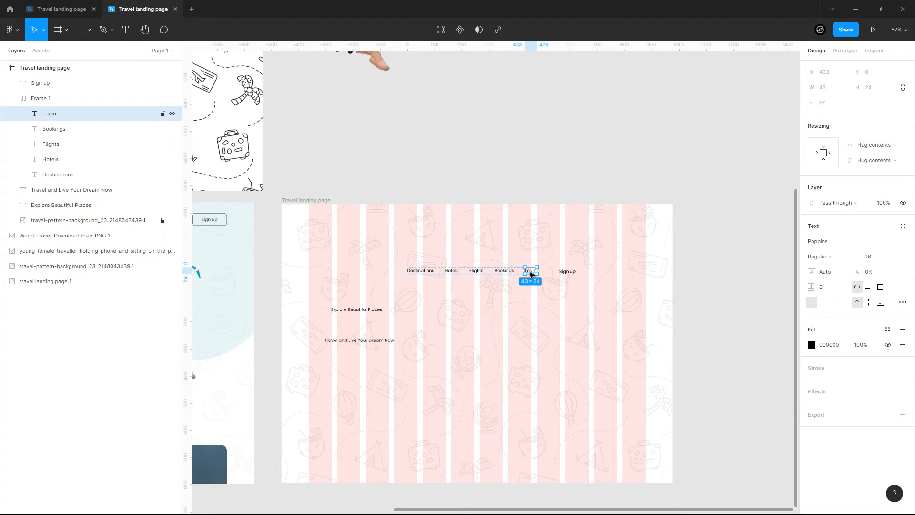
click(427, 275)
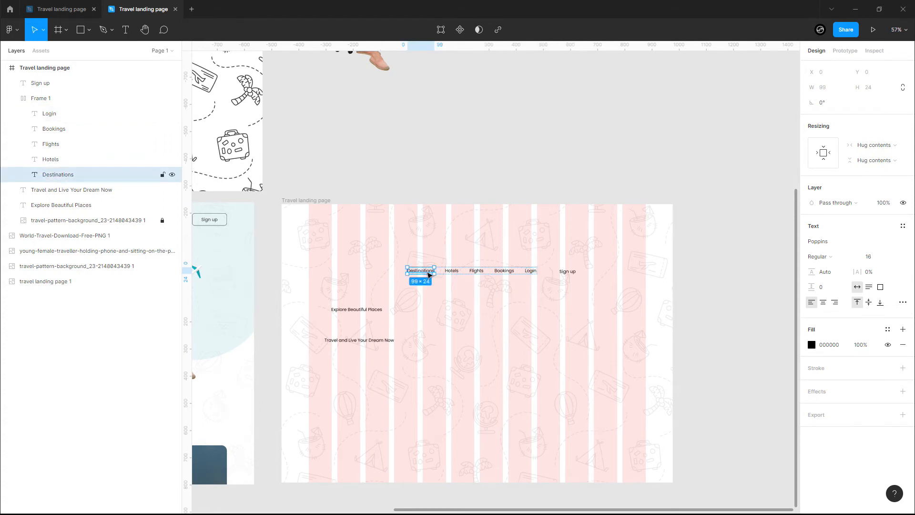
key(ctrl+d)
double_click(465, 273)
text(About)
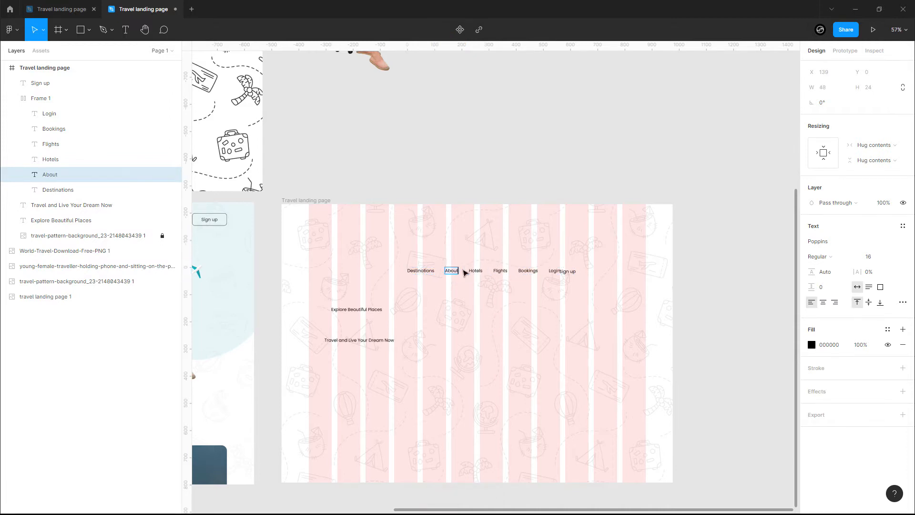
key(Escape)
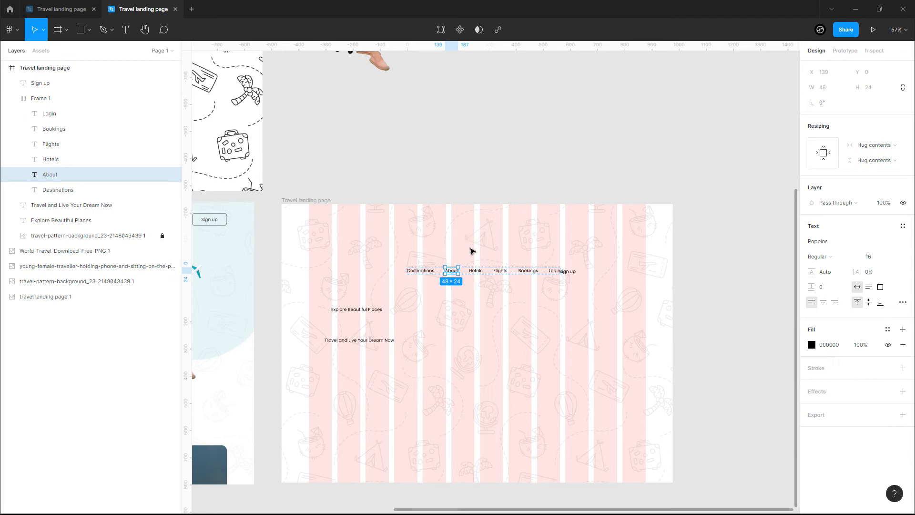
- Delete the "About" label from the navigation row
key(Return)
key(ctrl+a)
key(Escape)
key(Delete)
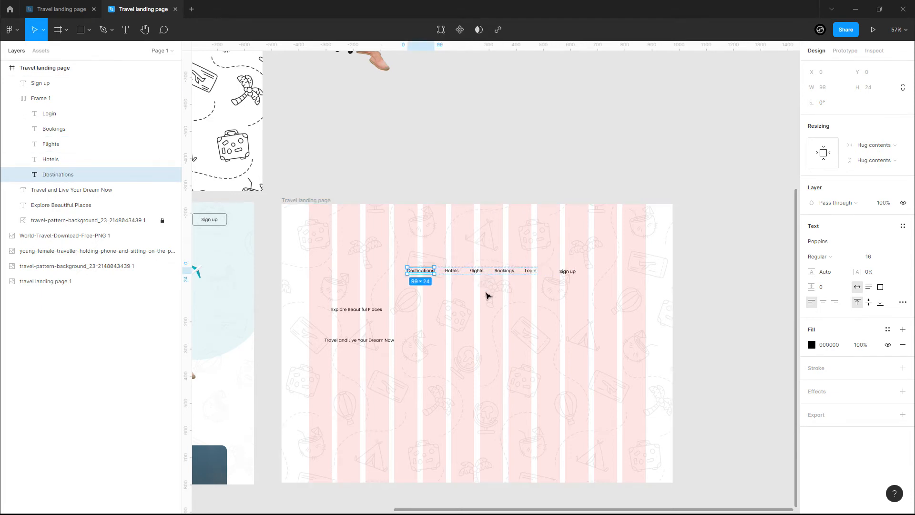
key(Escape)
- Move the navigation row up and to the right, near the top edge of the landing page frame
click(450, 275)
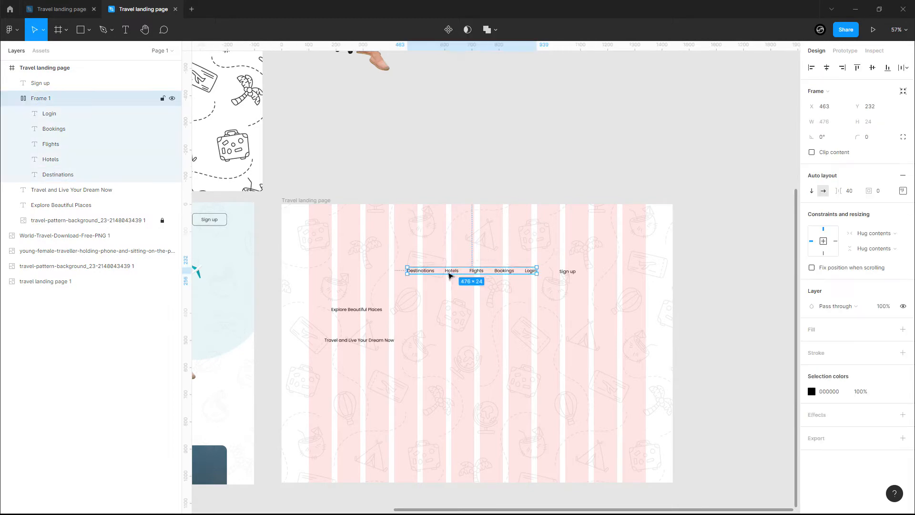
drag(450, 275, 506, 225)
click(567, 272)
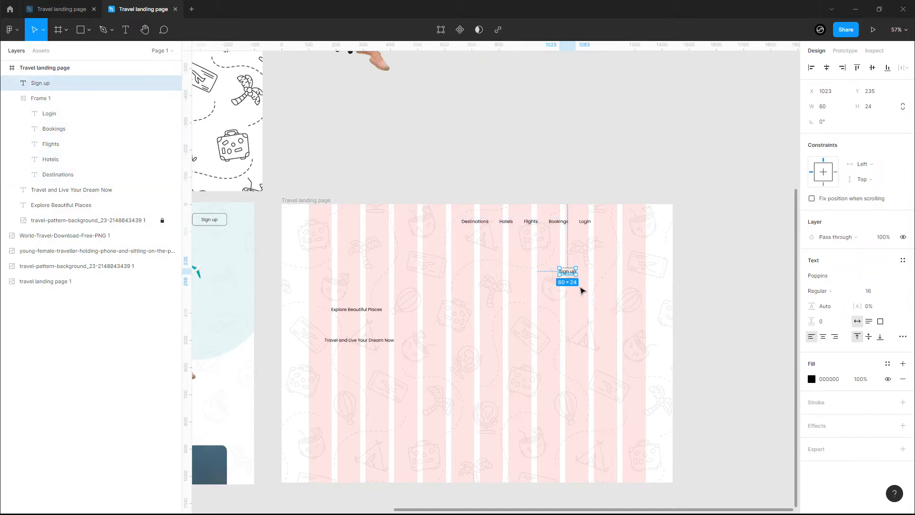
click(577, 294)
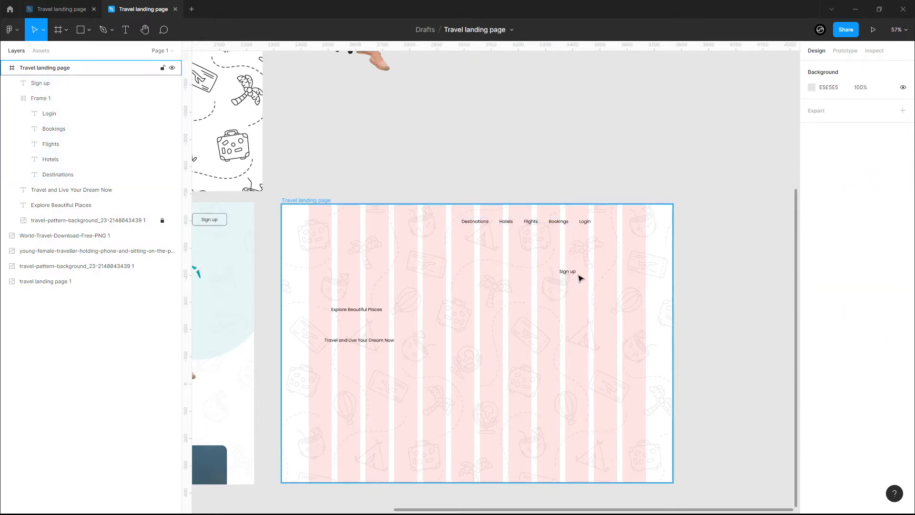
- Draw a rectangle of about 141 × 57 behind the "Sign up" text and centre the text on it
scroll(591, 271, up, 5)
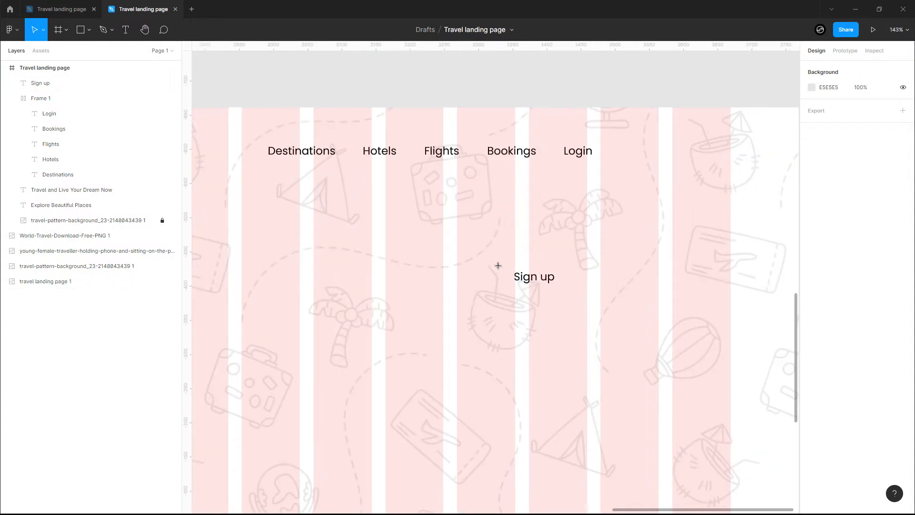
key(r)
drag(490, 258, 587, 297)
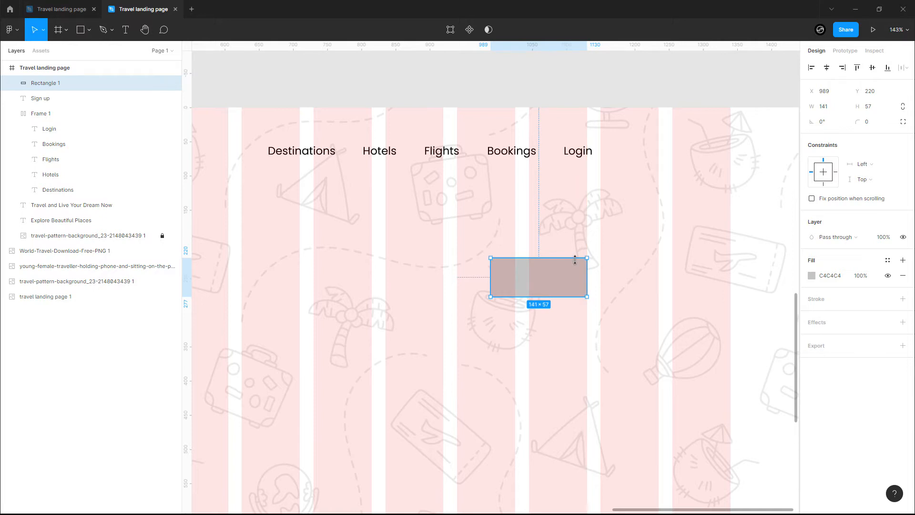
key(ctrl+shift+bracketleft)
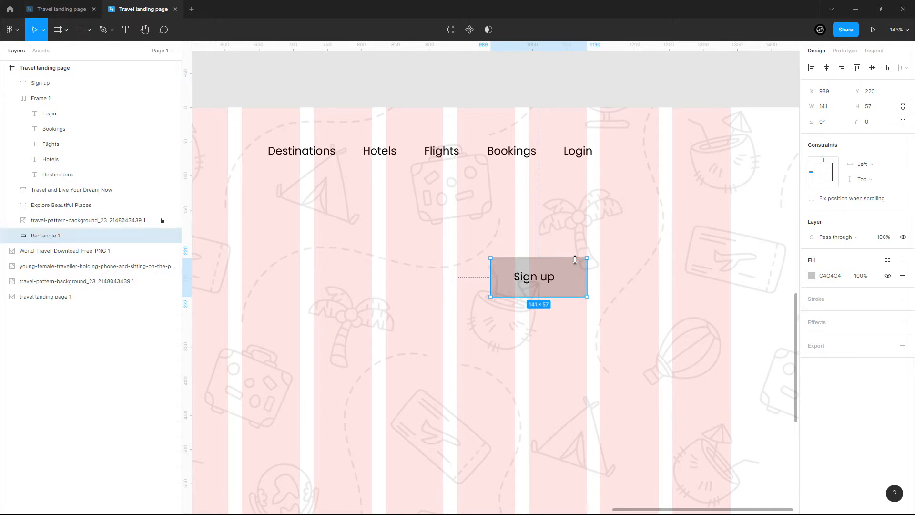
click(535, 281)
drag(535, 281, 542, 283)
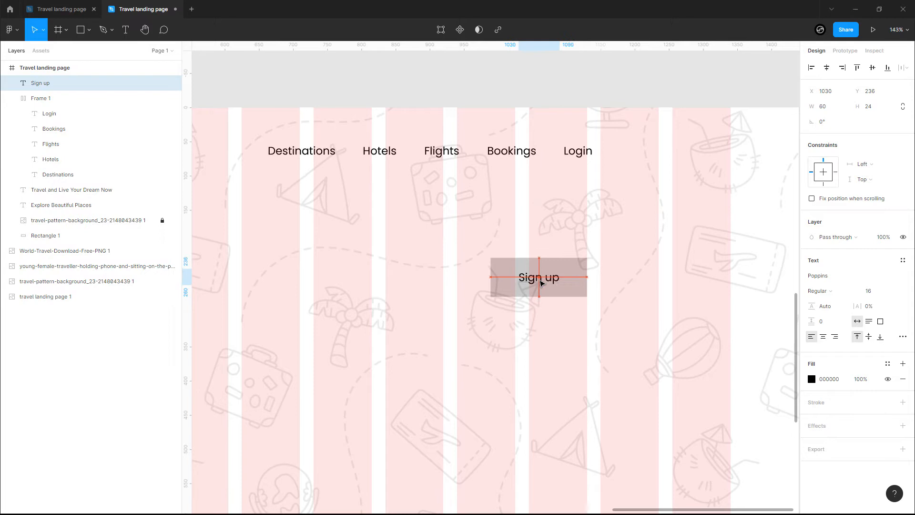
- Style the "Sign up" rectangle as an outlined button with corner radius 10, no fill and a black 1 px inside stroke
click(586, 277)
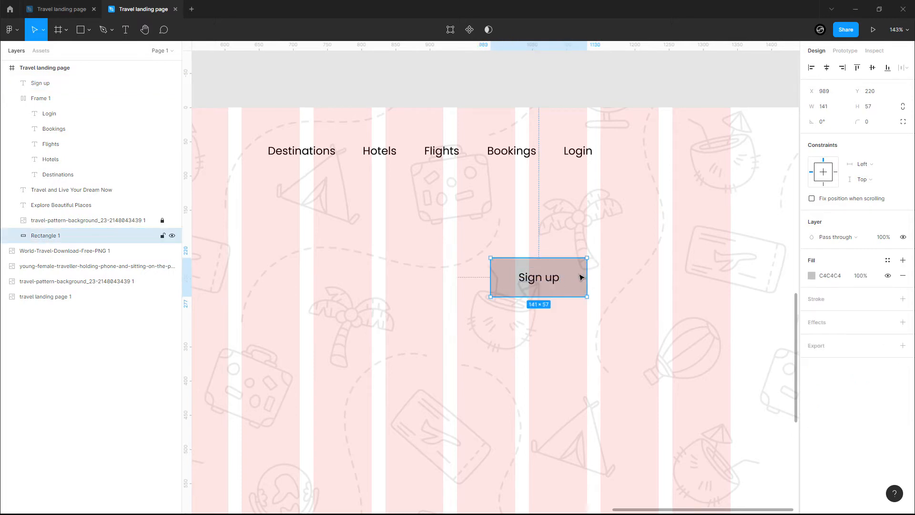
click(871, 124)
key(Return)
click(903, 276)
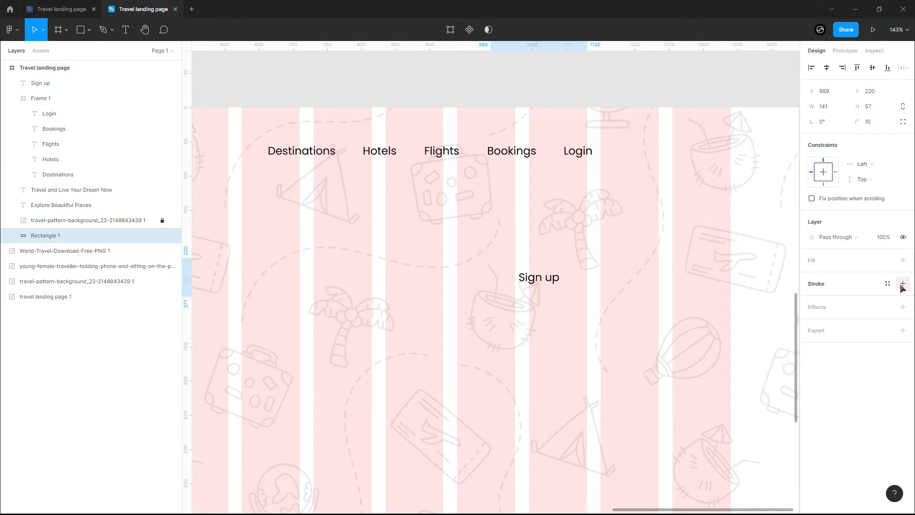
click(902, 284)
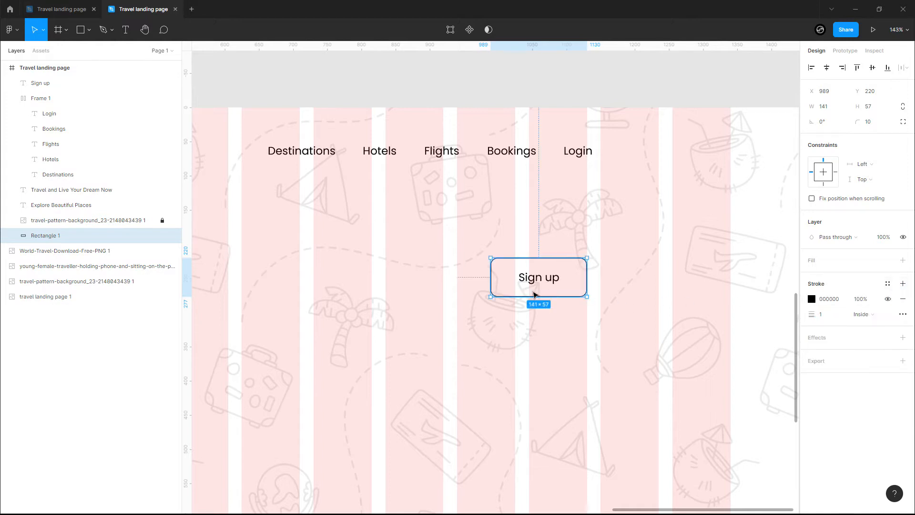
drag(547, 316, 517, 254)
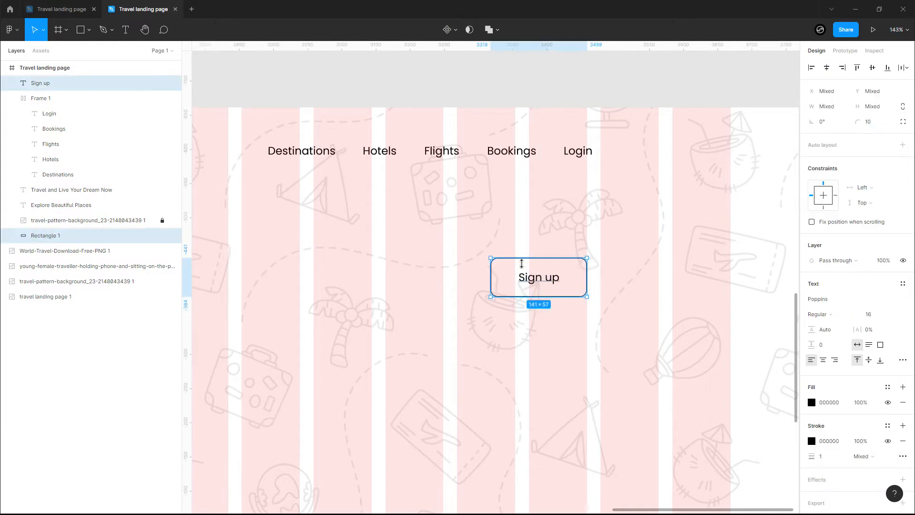
key(ctrl+g)
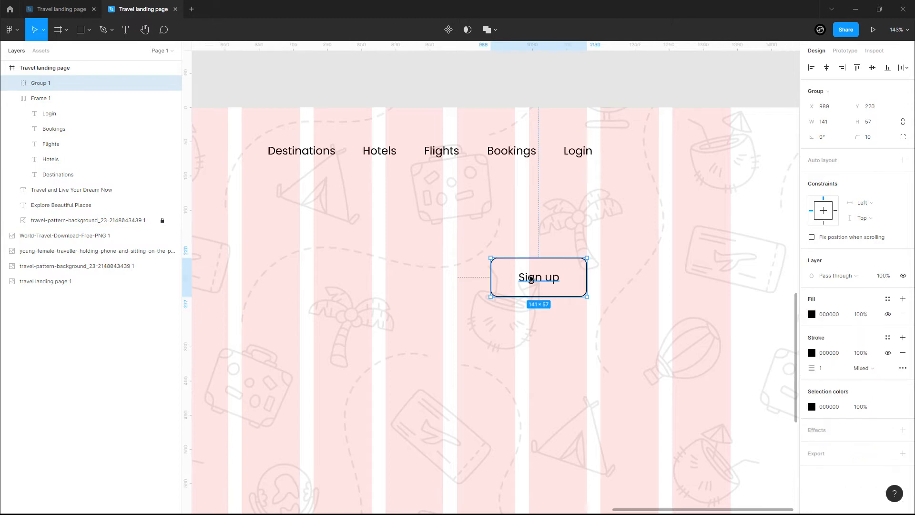
key(ctrl+z)
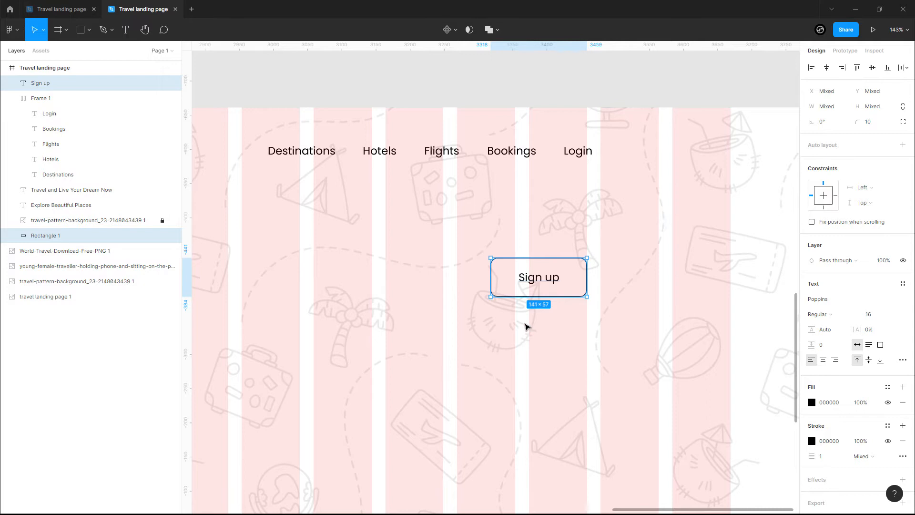
- Group the "Sign up" text with its rectangle and move the button to X 1199, Y 41, flush with the last grid column
click(520, 320)
drag(552, 333, 519, 272)
right_click(534, 278)
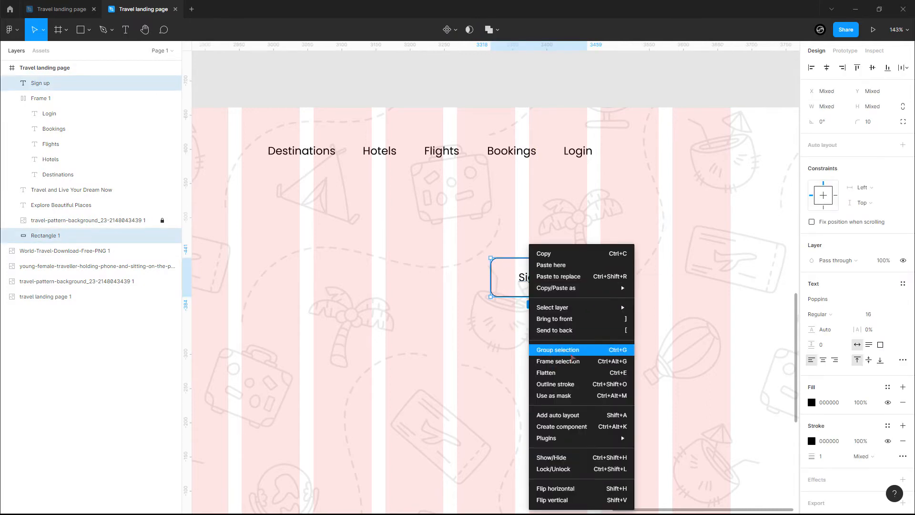
click(573, 352)
drag(534, 284, 679, 165)
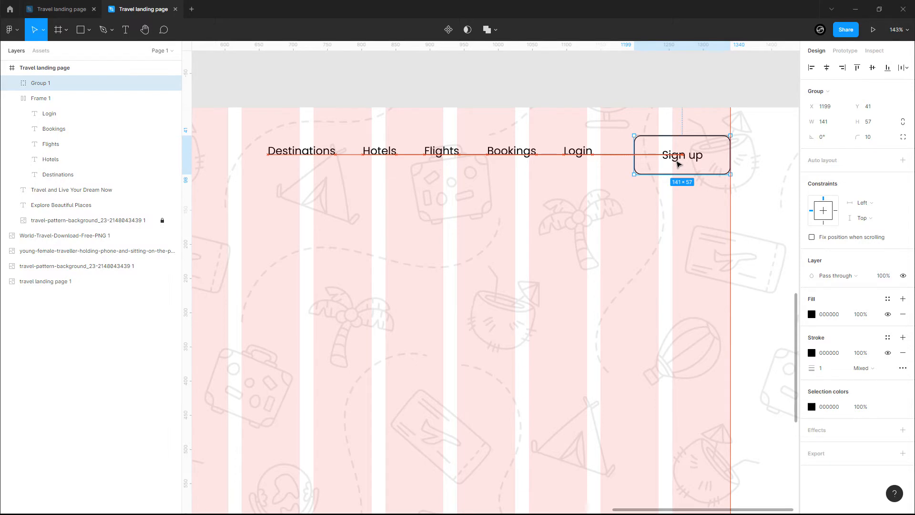
- Move the navigation row to X 674, Y 57 so it is vertically centred with the "Sign up" button
click(534, 157)
drag(534, 156, 541, 160)
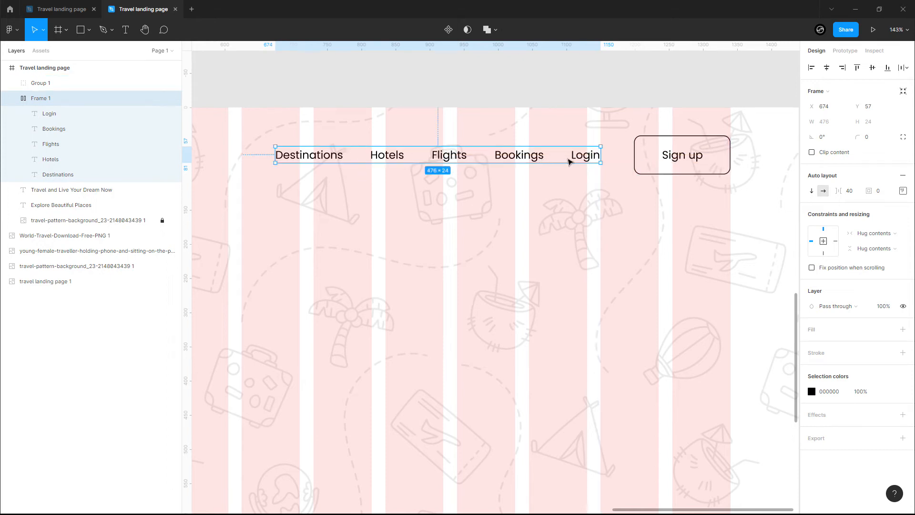
drag(569, 162, 575, 160)
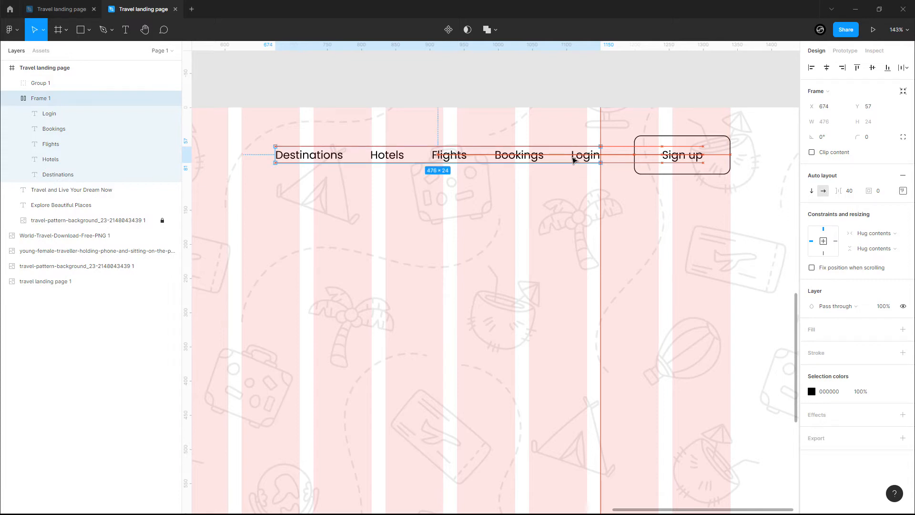
drag(575, 160, 575, 160)
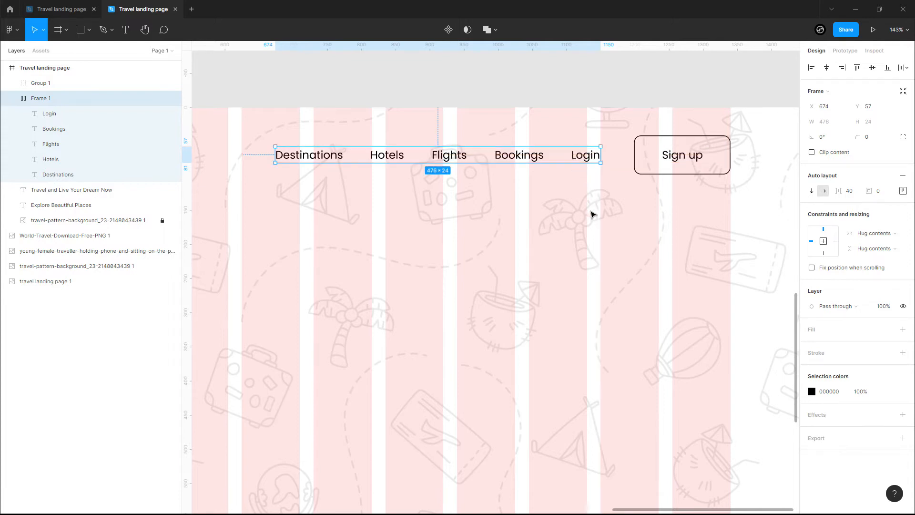
click(593, 216)
scroll(593, 216, down, 5)
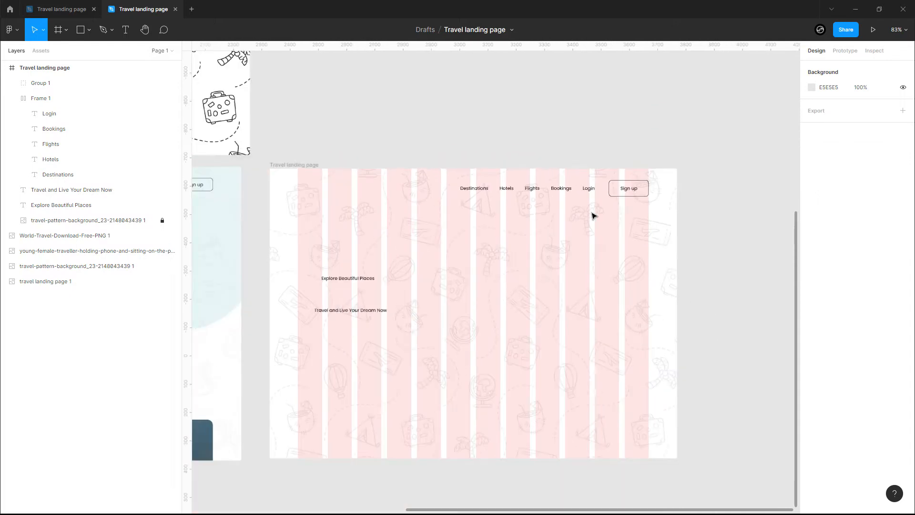
- Switch to the original travel landing page file, show its layout grids and open the Design page
scroll(485, 264, up, 2)
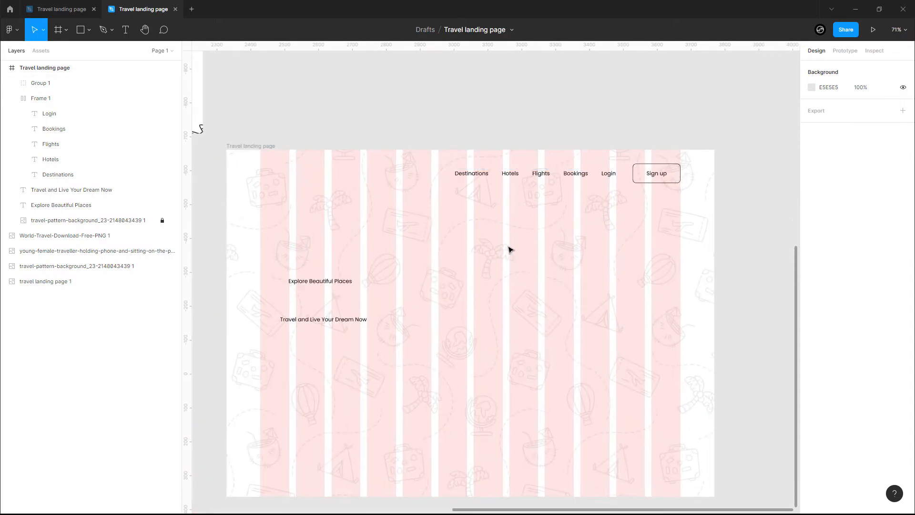
drag(503, 263, 519, 255)
mouse_move(412, 205)
mouse_down()
mouse_move(657, 199)
mouse_move(594, 200)
mouse_up()
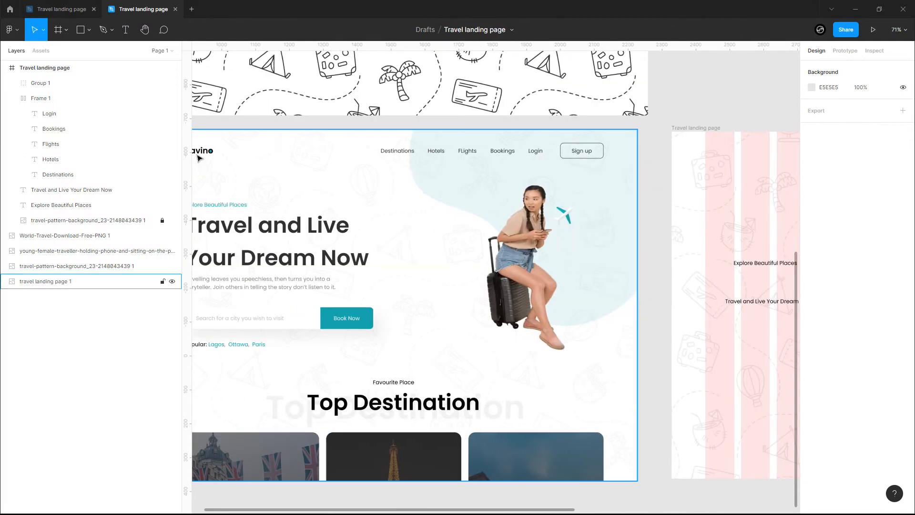
drag(695, 240, 373, 249)
mouse_move(631, 284)
mouse_down()
mouse_move(504, 262)
mouse_move(514, 263)
mouse_up()
click(60, 9)
key(ctrl+shift+4)
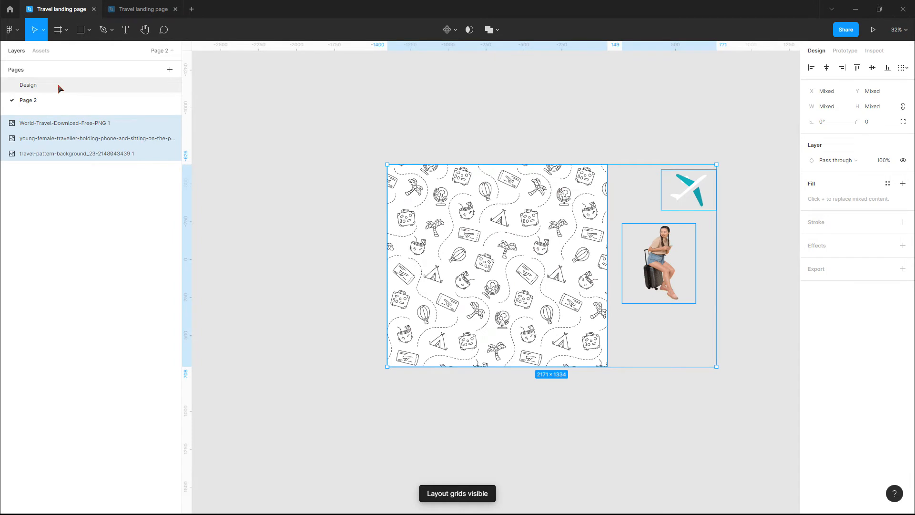
click(64, 85)
scroll(276, 138, down, 2)
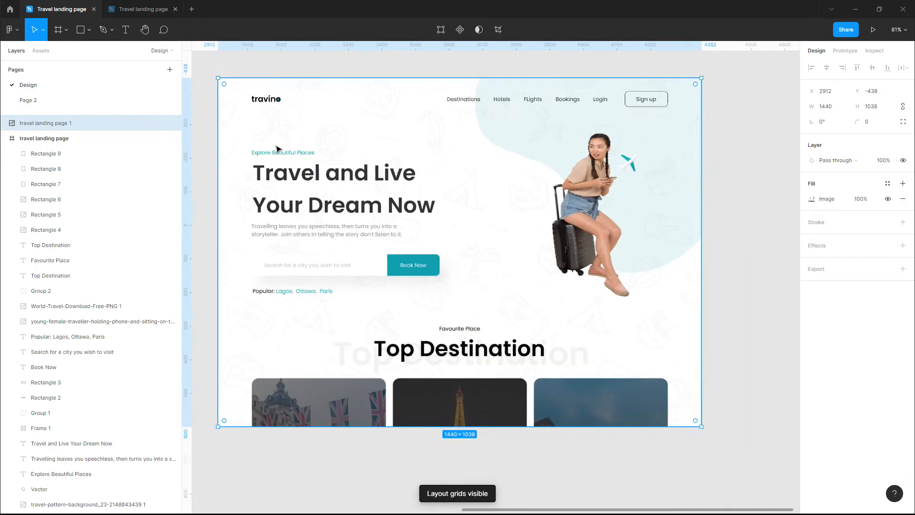
- Copy the "travine" logo from the original landing page frame and paste it into the new file's "Travel landing page" frame
click(214, 114)
drag(214, 113, 558, 211)
drag(454, 209, 656, 154)
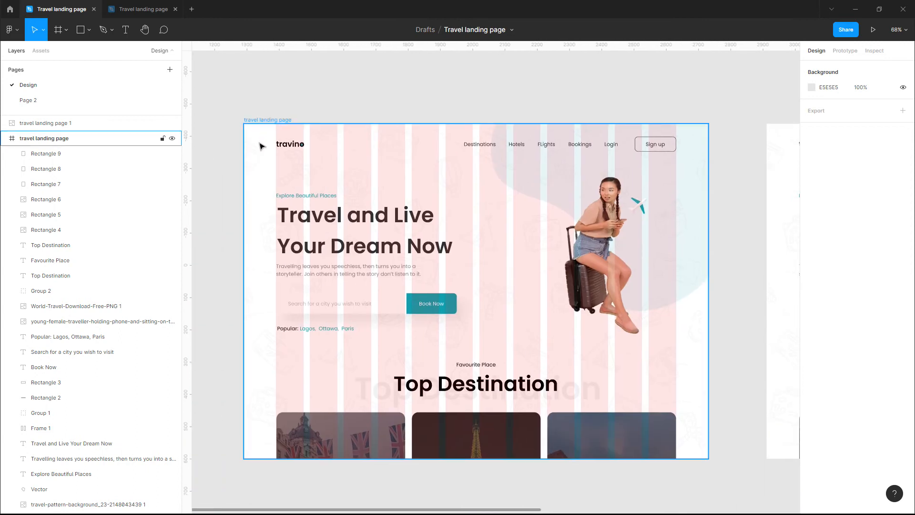
click(287, 148)
click(153, 9)
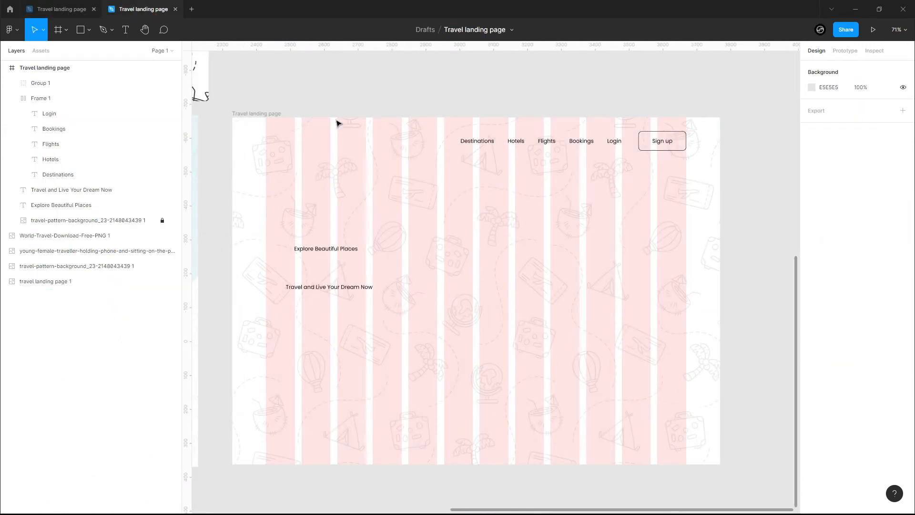
click(250, 114)
key(ctrl+v)
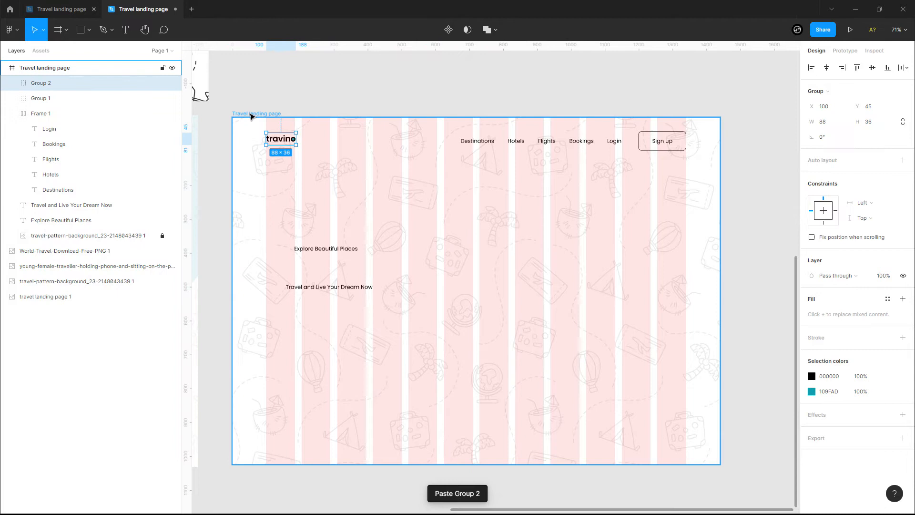
- Move the "travine" logo to X 100, Y 51 so it lines up vertically with the navigation row
drag(284, 141, 286, 142)
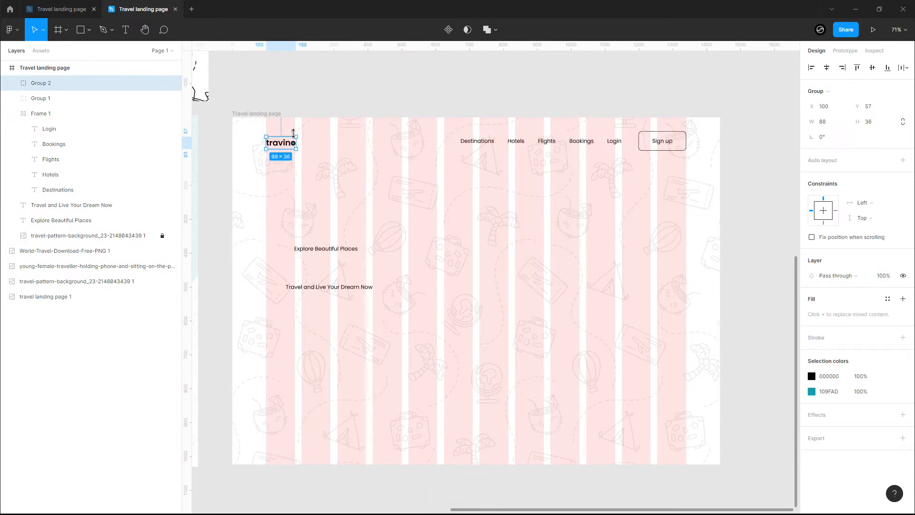
key(Up)
key(Up)
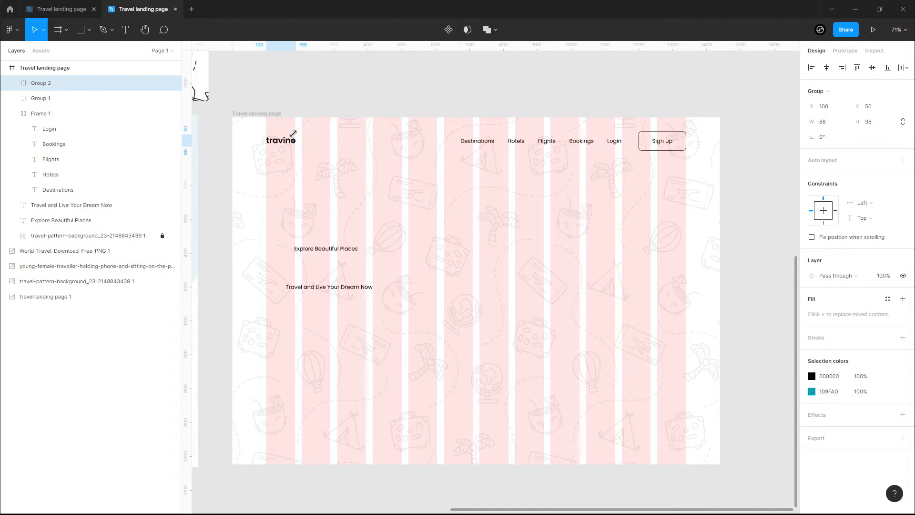
key(Down)
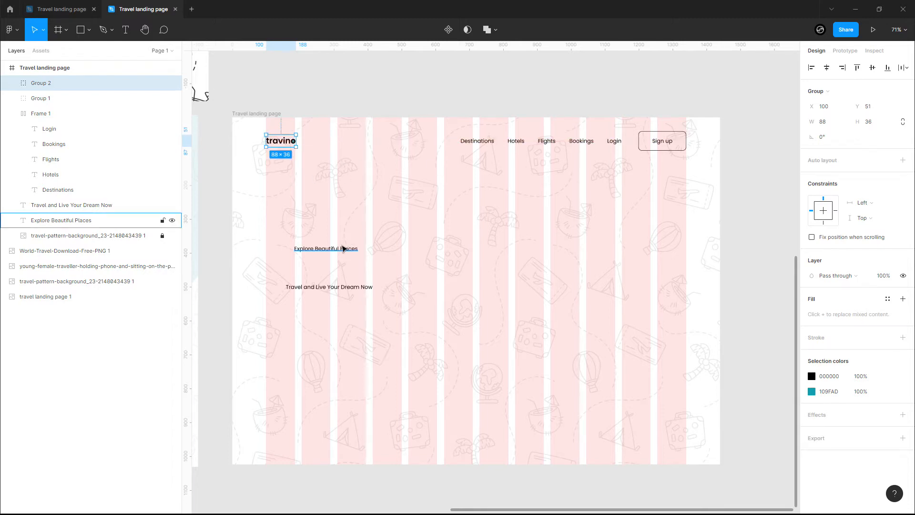
- Copy the wording of the "Travelling leaves you speechless" paragraph from the original file's landing page
click(344, 248)
scroll(298, 286, down, 2)
drag(257, 286, 472, 280)
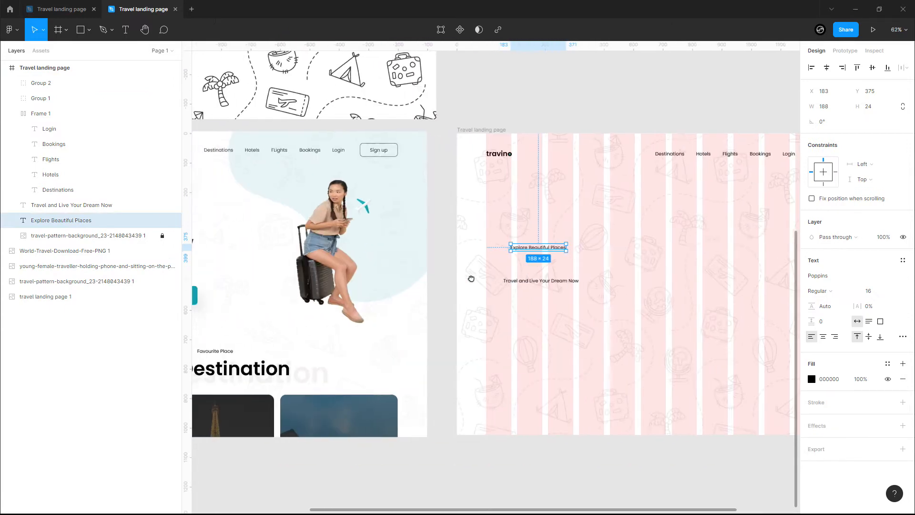
scroll(472, 280, down, 4)
scroll(474, 281, down, 2)
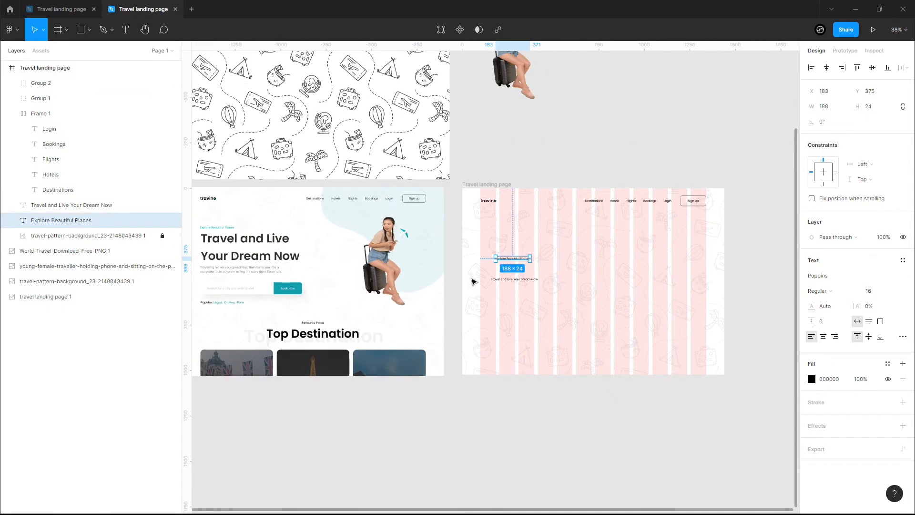
drag(471, 278, 504, 278)
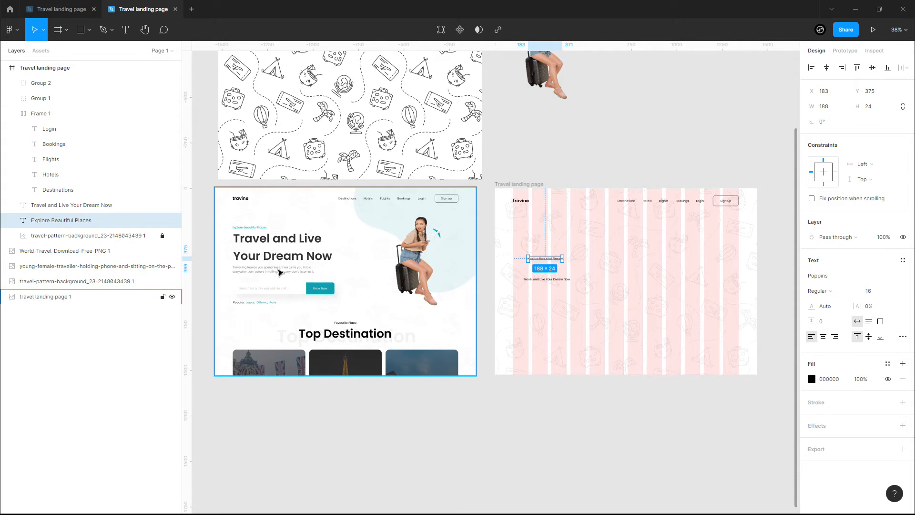
click(54, 10)
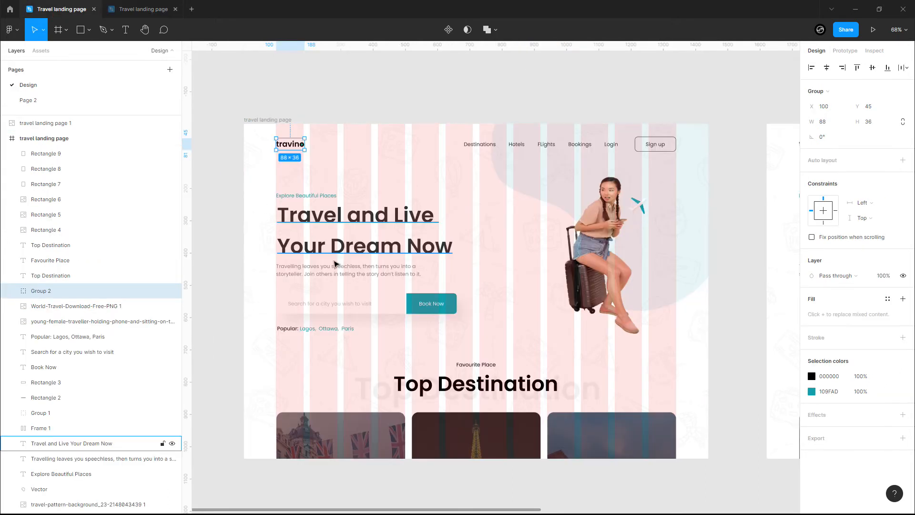
double_click(334, 269)
key(ctrl+c)
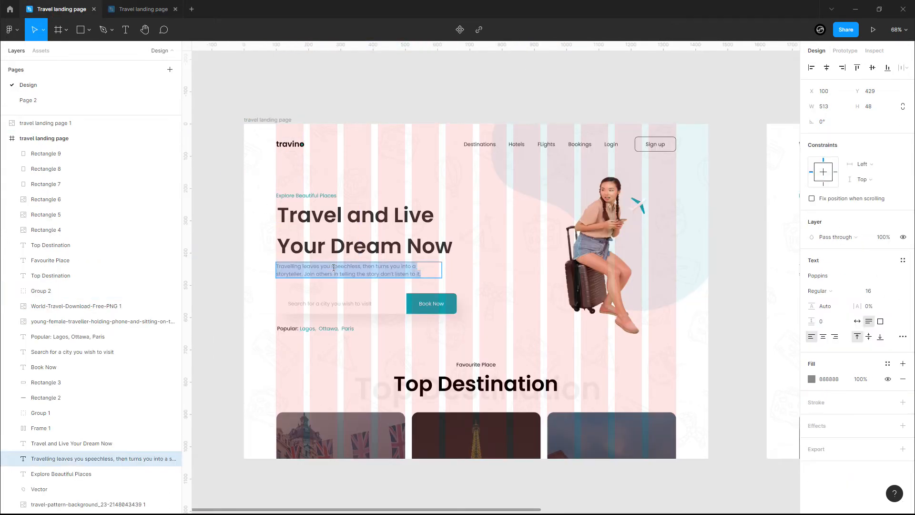
- In the new file, duplicate the "Travel and Live Your Dream Now" text below itself and replace the copy's wording with the copied paragraph
click(142, 10)
click(554, 281)
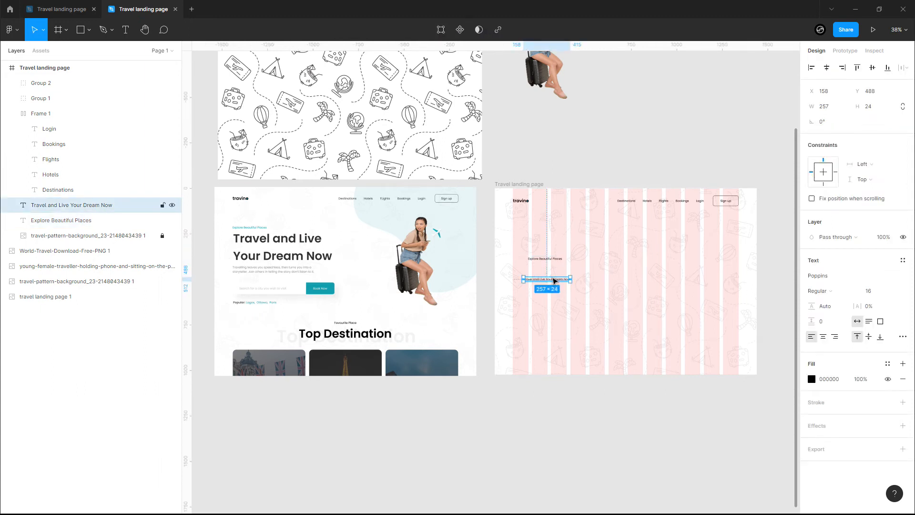
key(ctrl+d)
scroll(625, 345, up, 3)
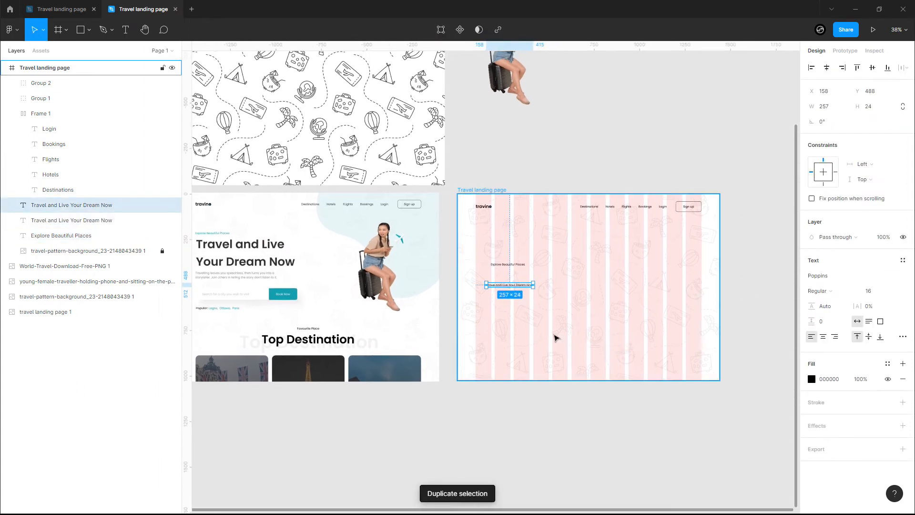
scroll(555, 338, up, 2)
drag(501, 253, 507, 284)
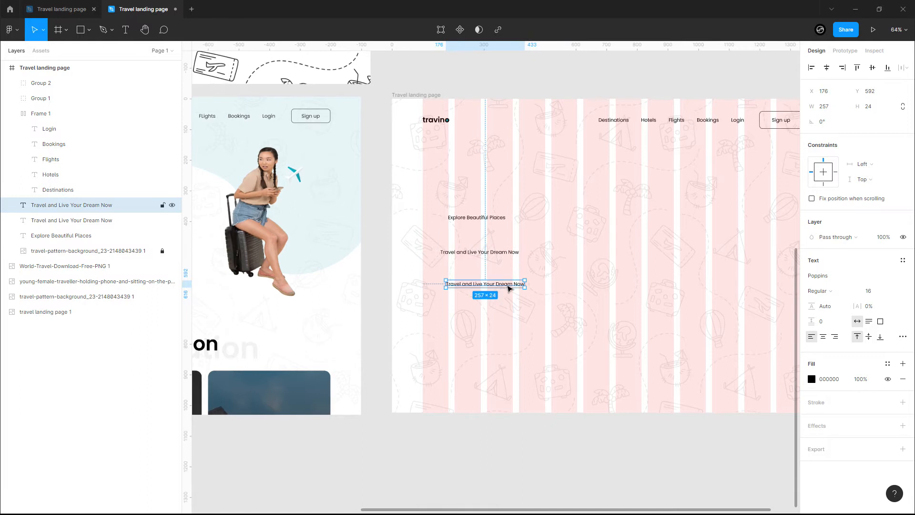
double_click(507, 285)
key(ctrl+v)
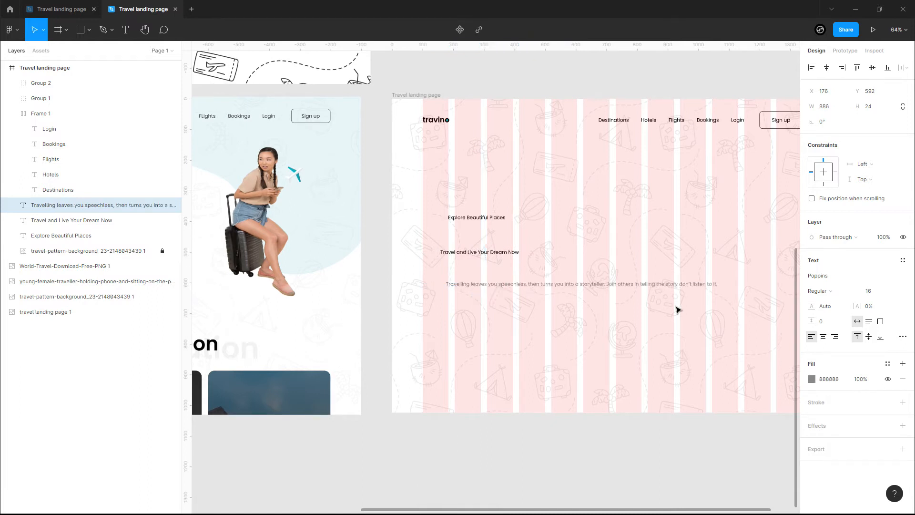
- Set the fill colour of the "Travelling leaves you speechless" paragraph to black, 000000
key(ctrl+a)
click(812, 379)
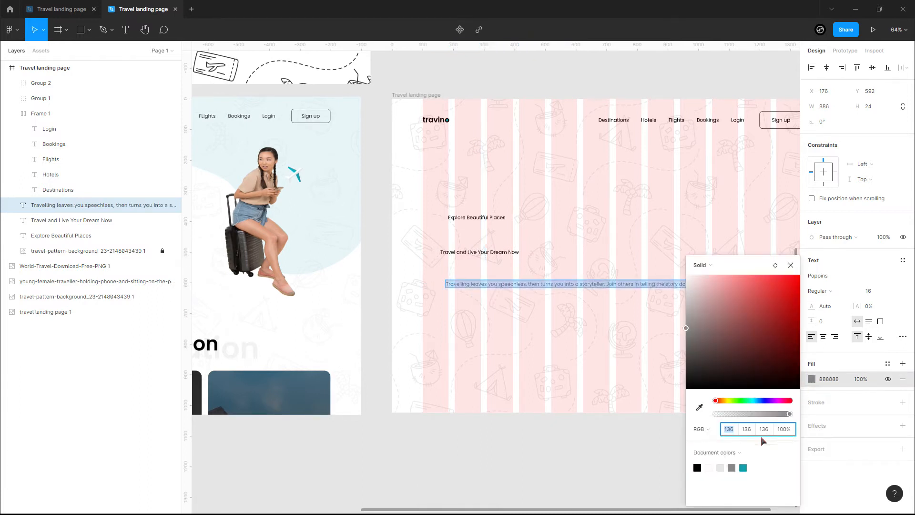
click(698, 468)
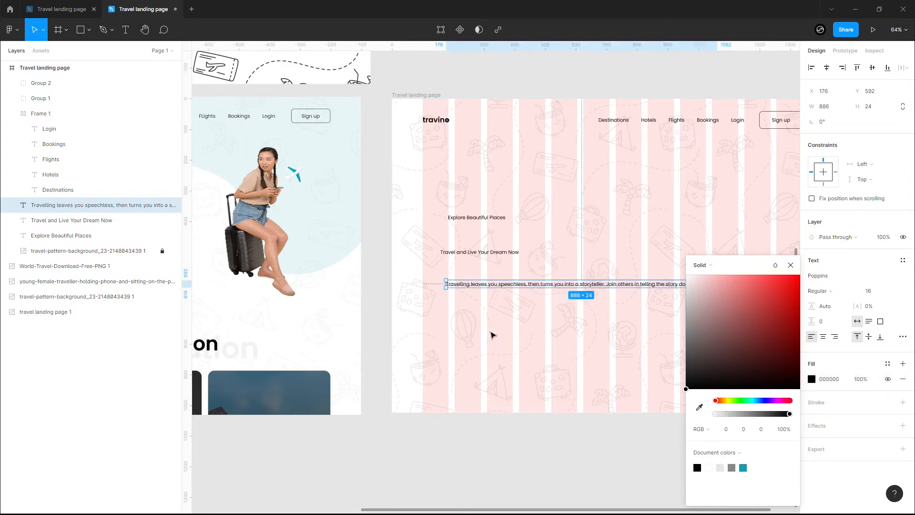
click(509, 332)
- Move "Explore Beautiful Places" up to the first grid column and place the "Travel and Live Your Dream Now" headline beneath it at X 103, Y 379
scroll(517, 329, down, 1)
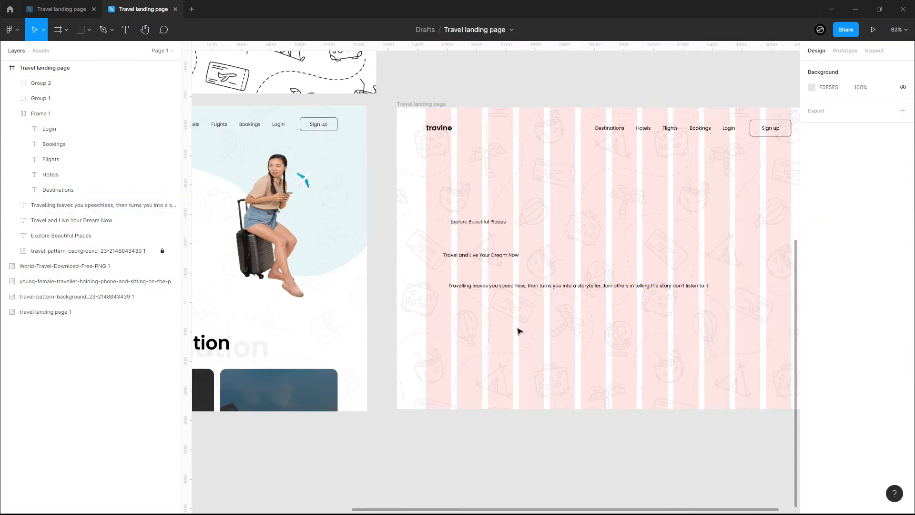
scroll(484, 255, down, 5)
drag(505, 335, 615, 339)
scroll(622, 333, down, 1)
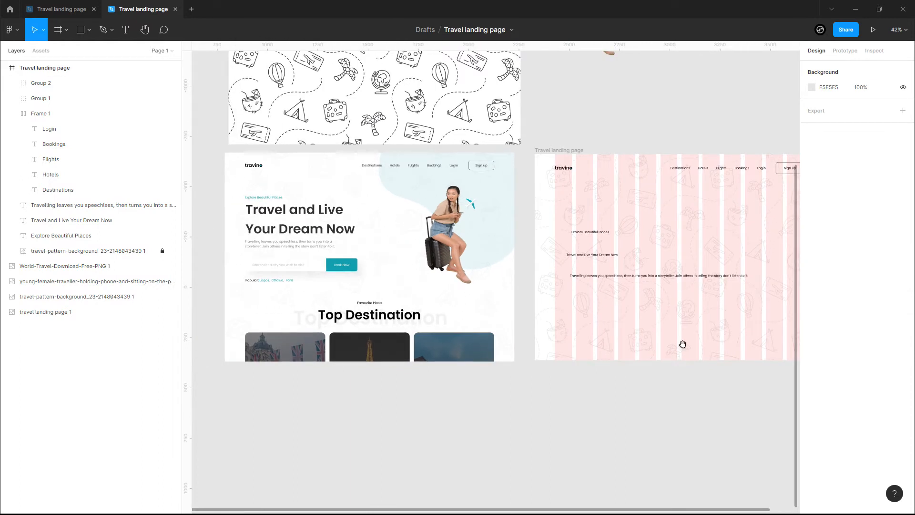
drag(682, 346, 636, 348)
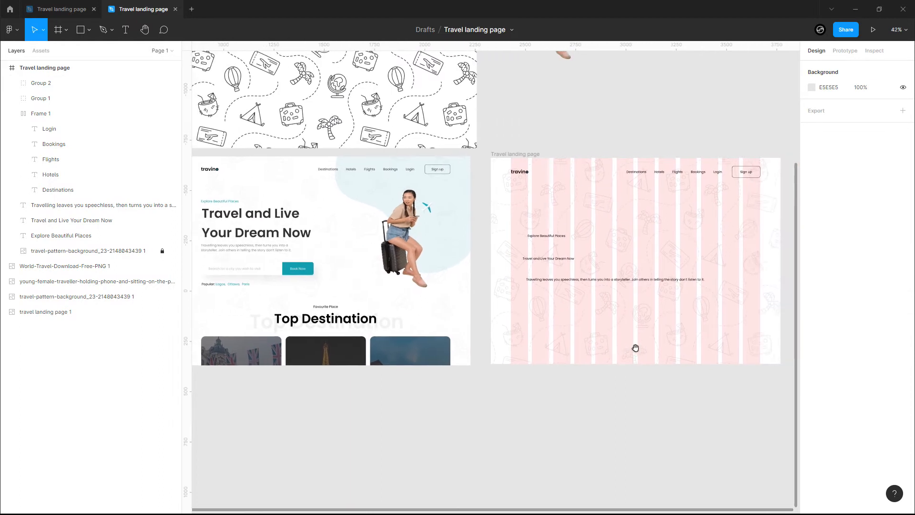
click(548, 236)
drag(557, 239, 540, 222)
click(551, 257)
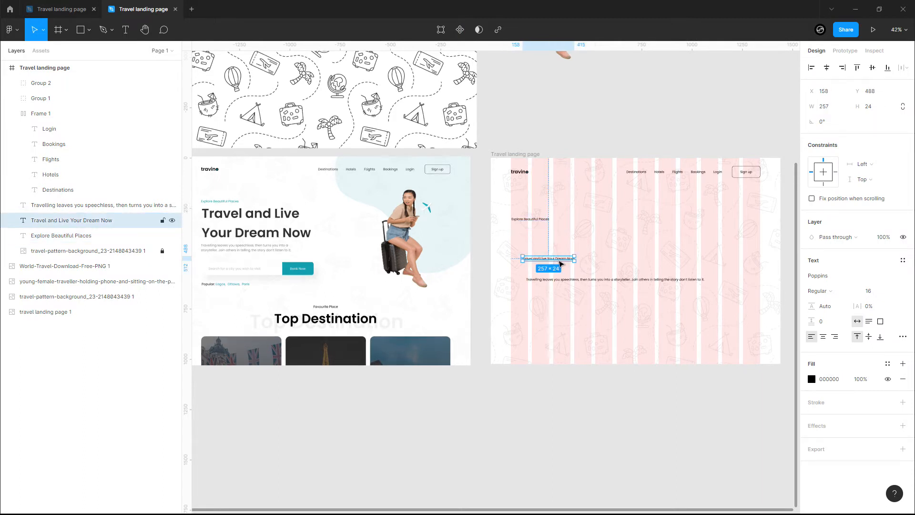
drag(564, 262, 542, 240)
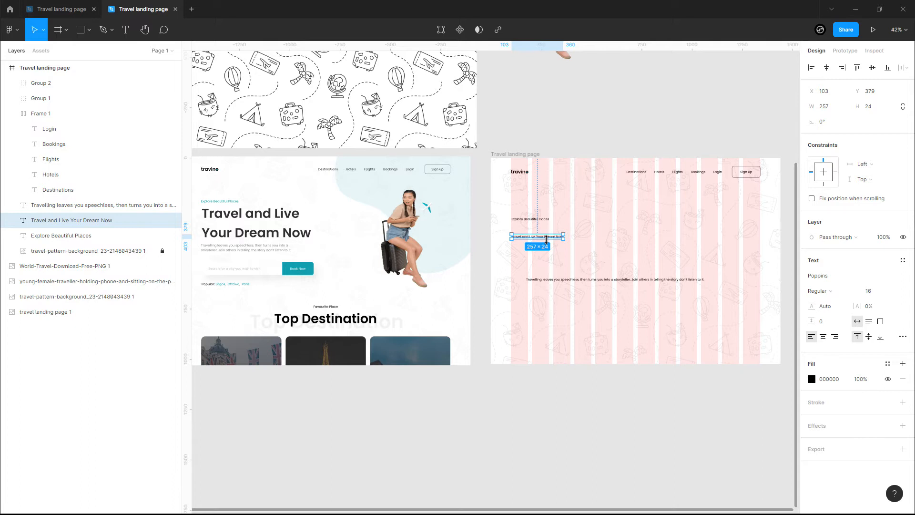
- Set the "Travel and Live Your Dream Now" headline to font size 48 and SemiBold weight
click(893, 292)
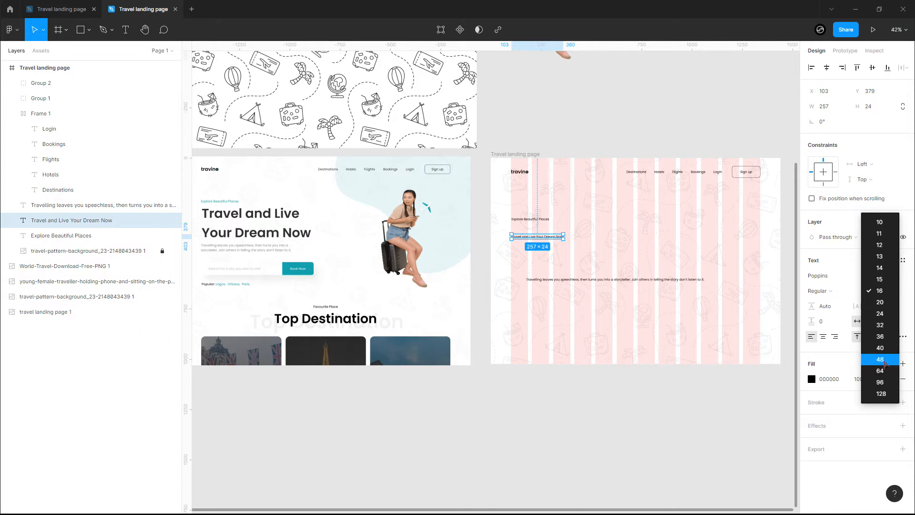
click(882, 359)
click(826, 295)
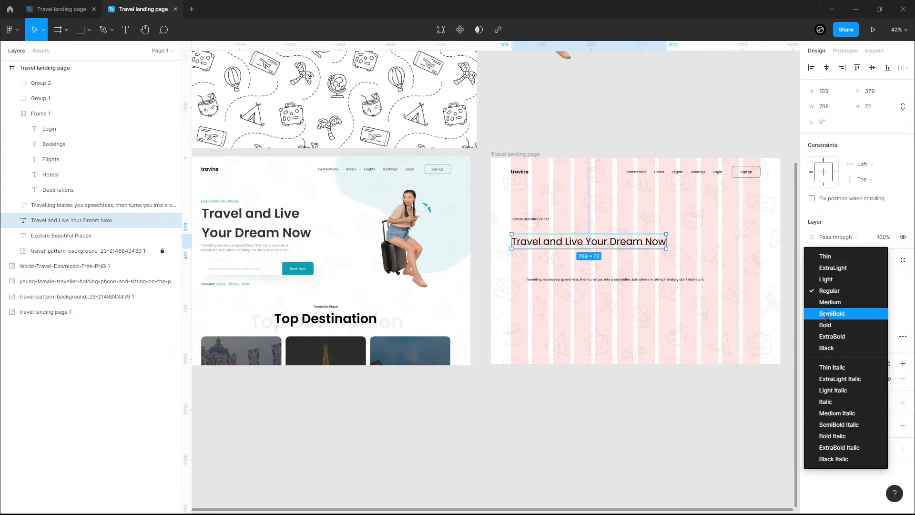
click(835, 315)
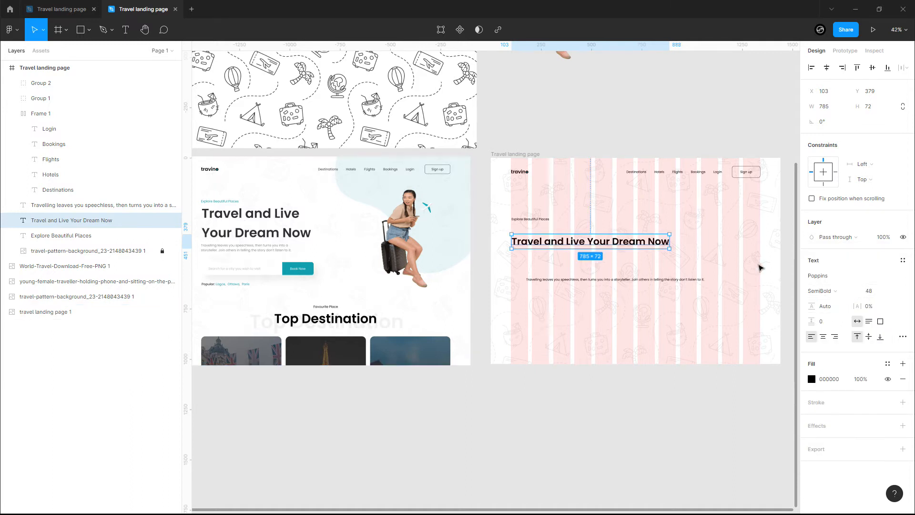
- Enlarge the headline to font size 64, wrap it onto two lines in a 592-wide box and move it to X 100, Y 331
drag(668, 242, 613, 240)
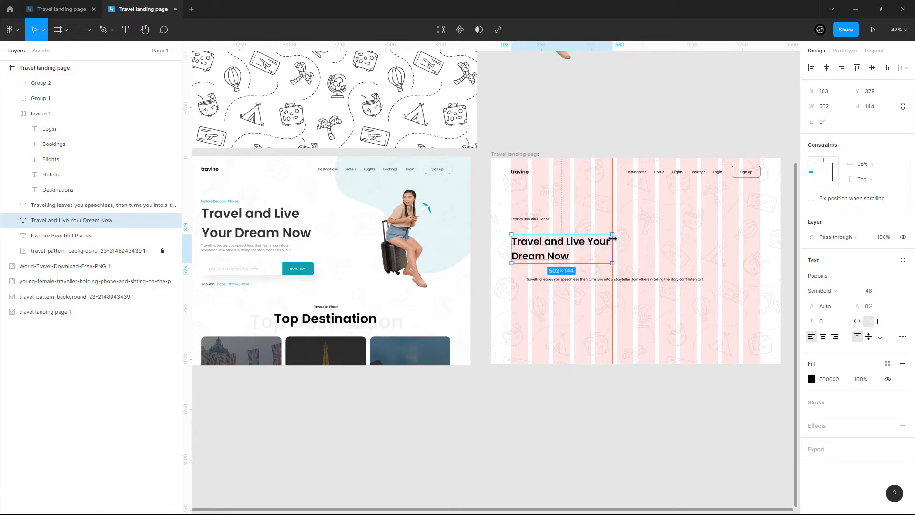
click(893, 290)
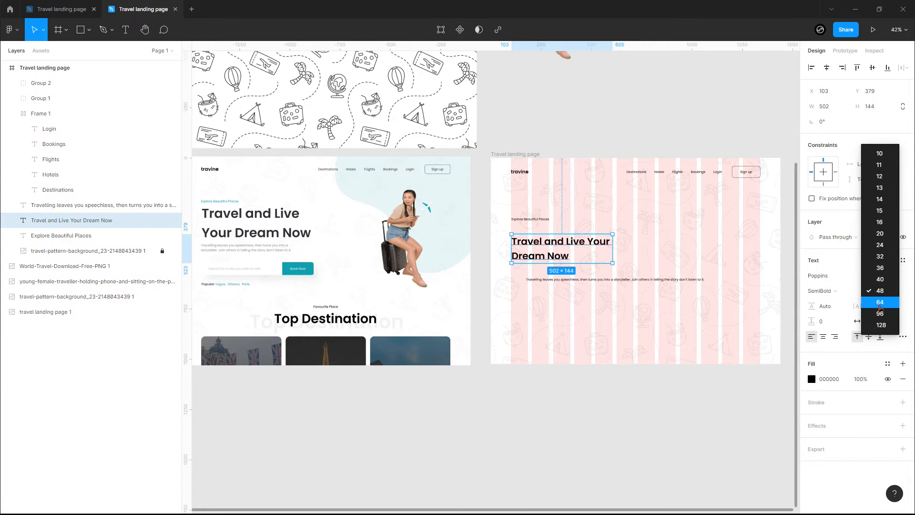
click(880, 301)
drag(613, 262, 631, 262)
drag(563, 265, 551, 249)
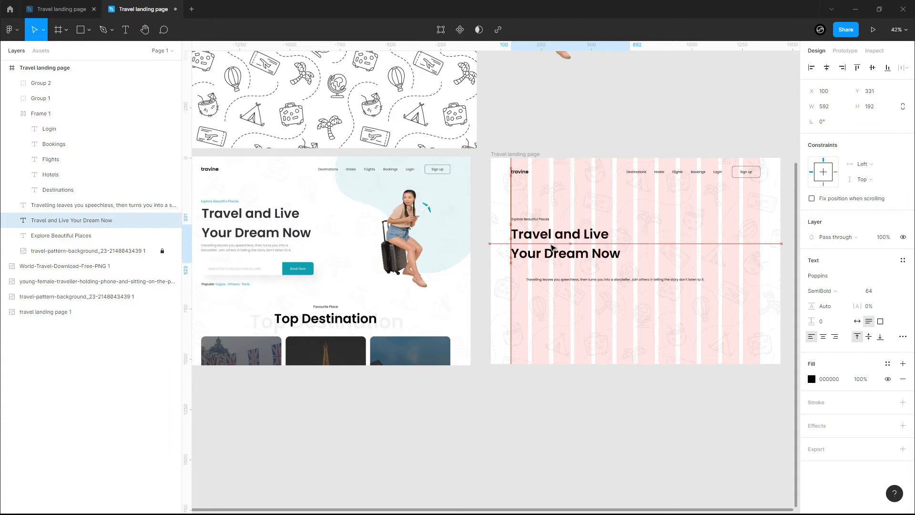
- Move the paragraph under the headline to X 100, Y 538 and narrow its box to 502 so it wraps onto two lines
click(563, 281)
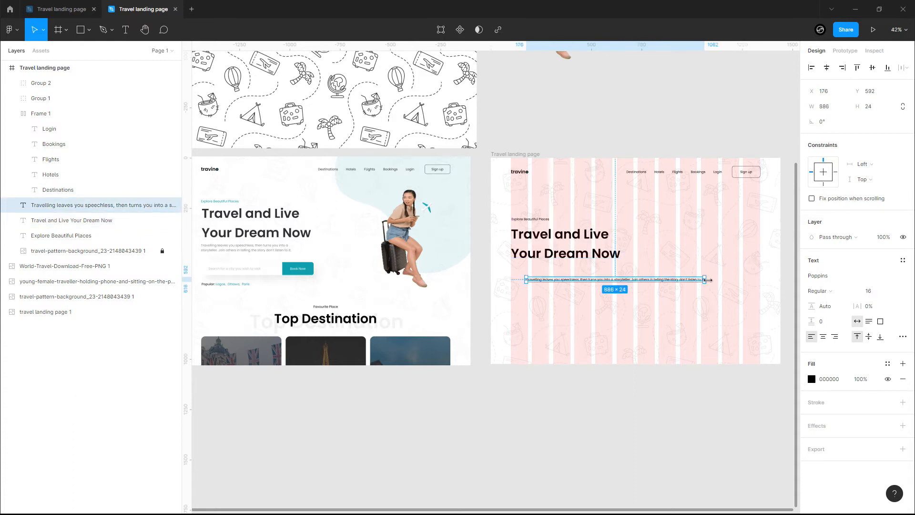
drag(612, 283, 595, 275)
drag(691, 271, 614, 270)
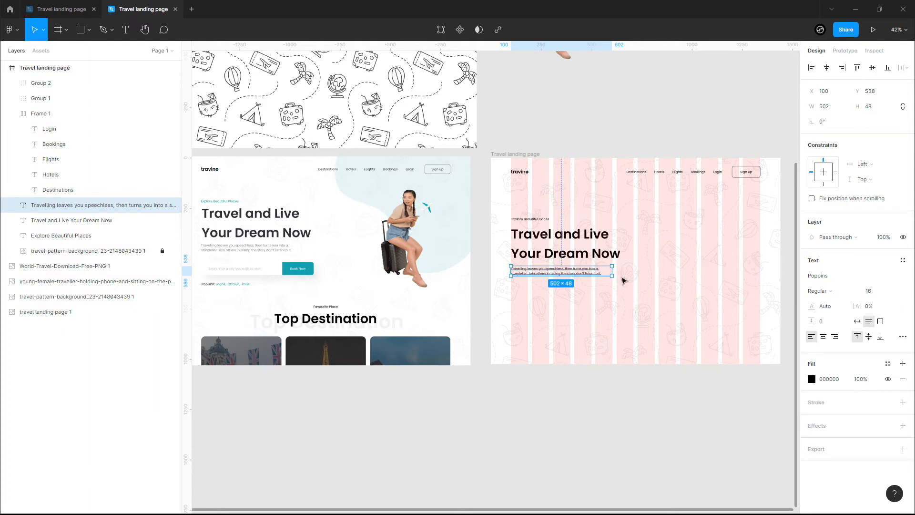
scroll(703, 290, up, 5)
click(286, 292)
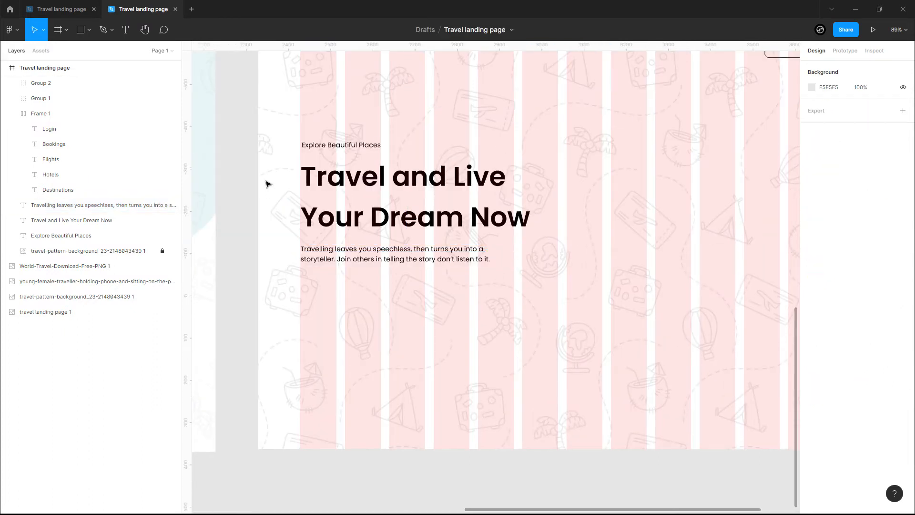
- Distribute the tagline, headline and paragraph evenly in vertical direction and set the spacing between them to 10
drag(271, 119, 380, 316)
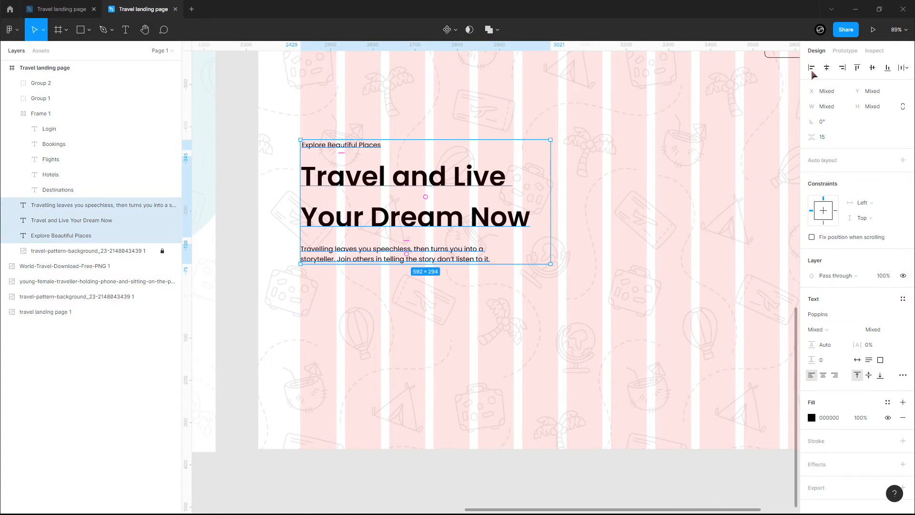
click(905, 67)
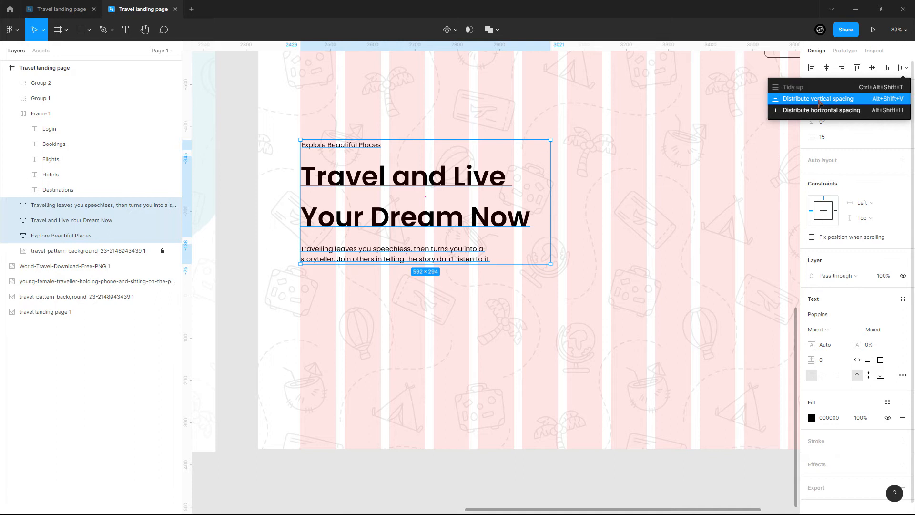
click(819, 98)
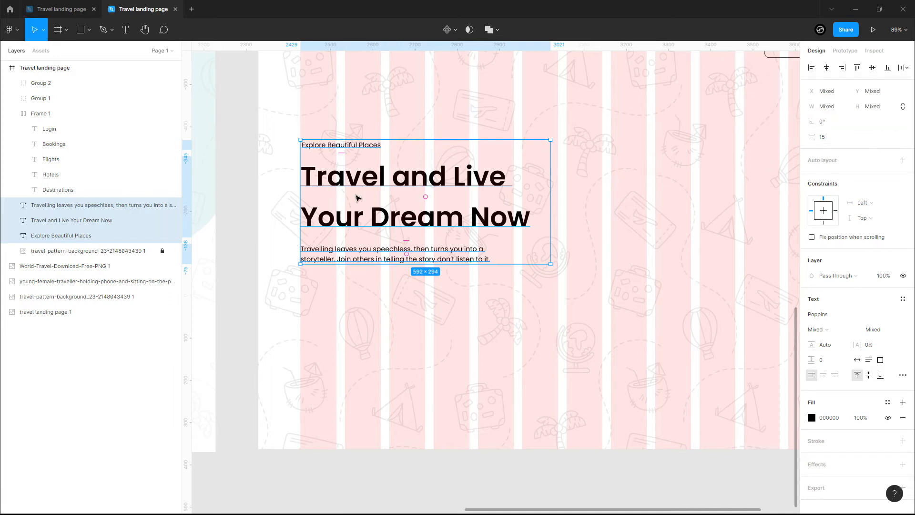
scroll(361, 219, down, 1)
scroll(361, 219, down, 3)
click(828, 139)
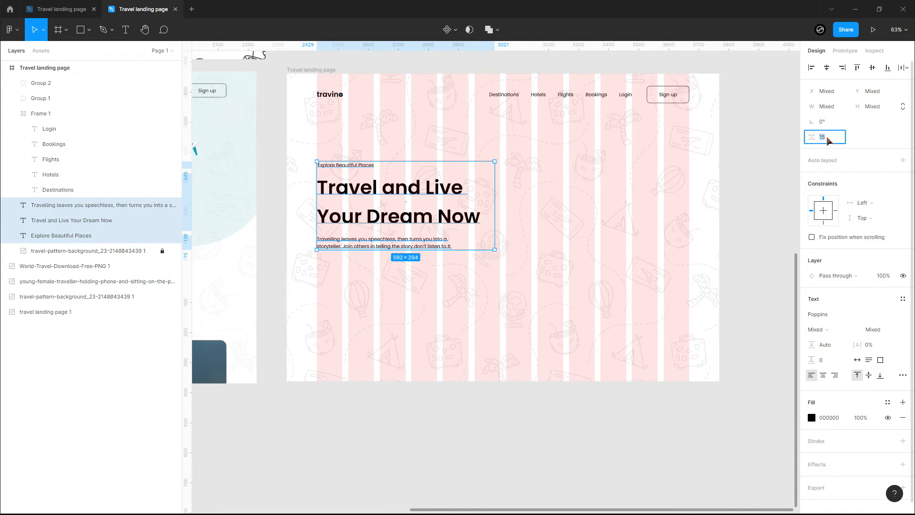
key(Return)
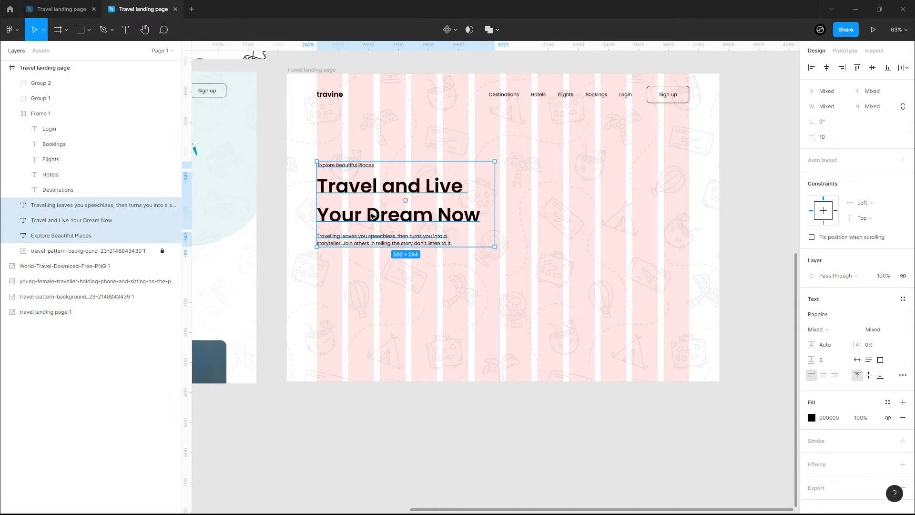
- Move the three spaced hero texts up together so that "Explore Beautiful Places" sits at Y 211
mouse_move(344, 169)
mouse_move(391, 230)
drag(353, 195, 351, 169)
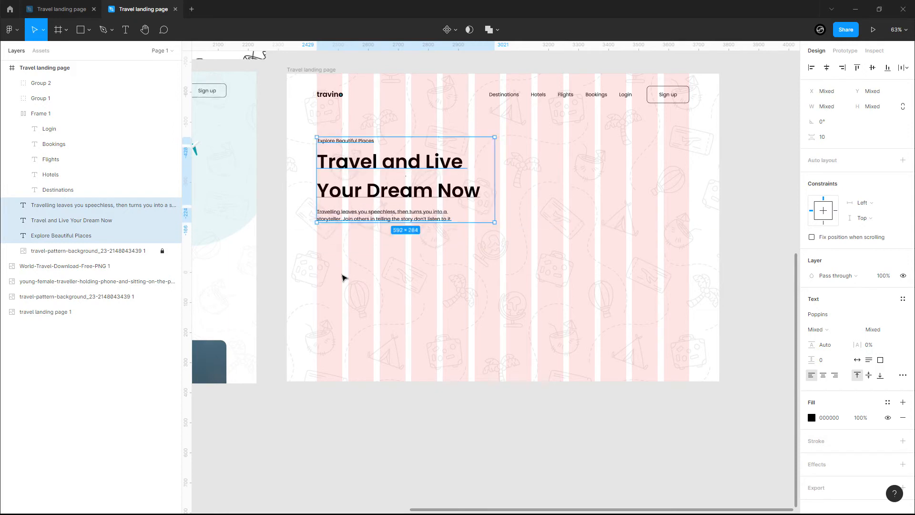
click(344, 276)
- Examine the reference design's search bar and popular cities line below the hero paragraph
scroll(343, 276, down, 1)
drag(354, 275, 416, 288)
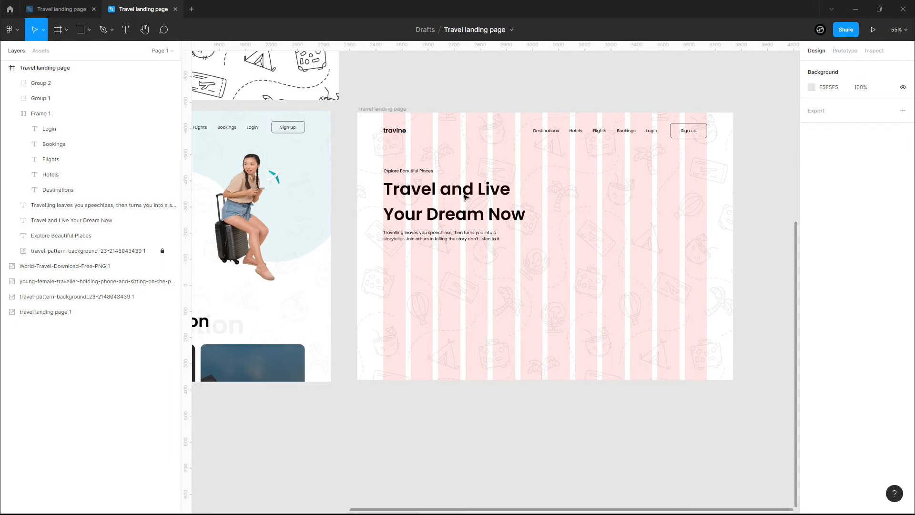
scroll(520, 303, down, 1)
drag(480, 289, 619, 278)
scroll(644, 300, down, 1)
scroll(688, 321, down, 1)
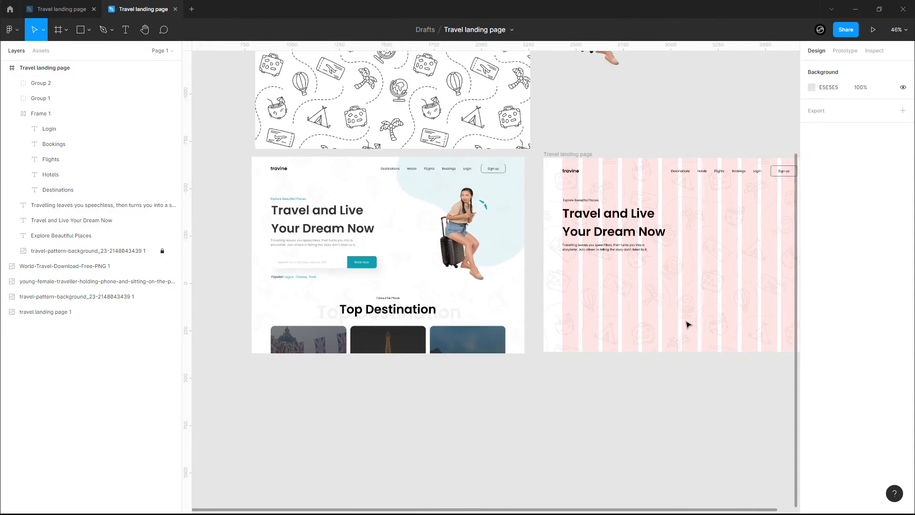
drag(669, 320, 620, 319)
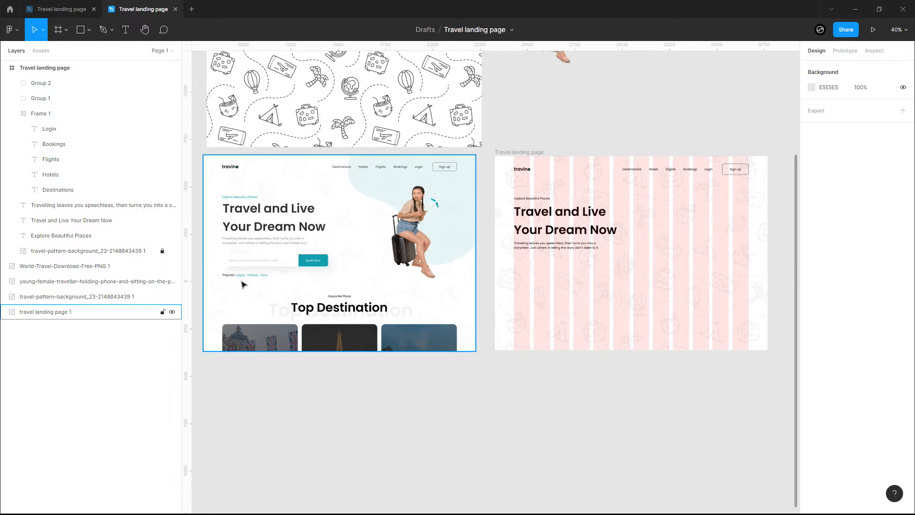
scroll(230, 285, up, 3)
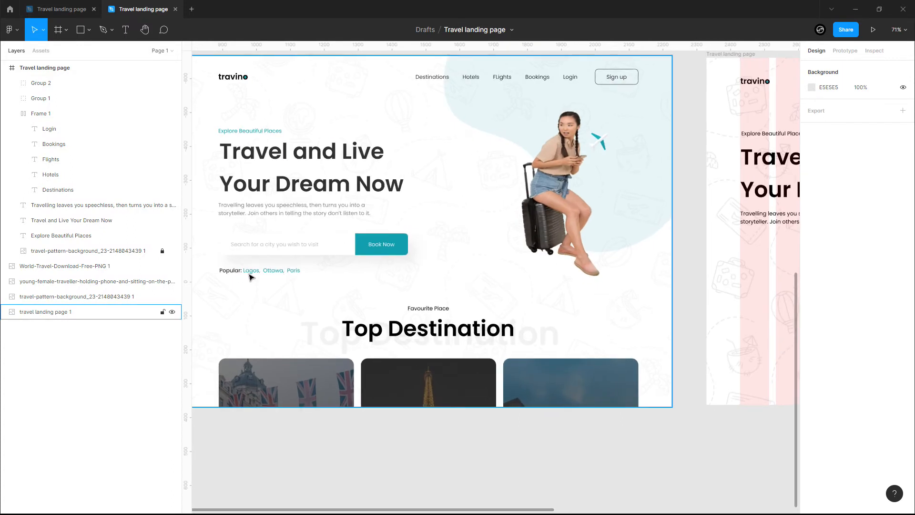
scroll(596, 316, right, 5)
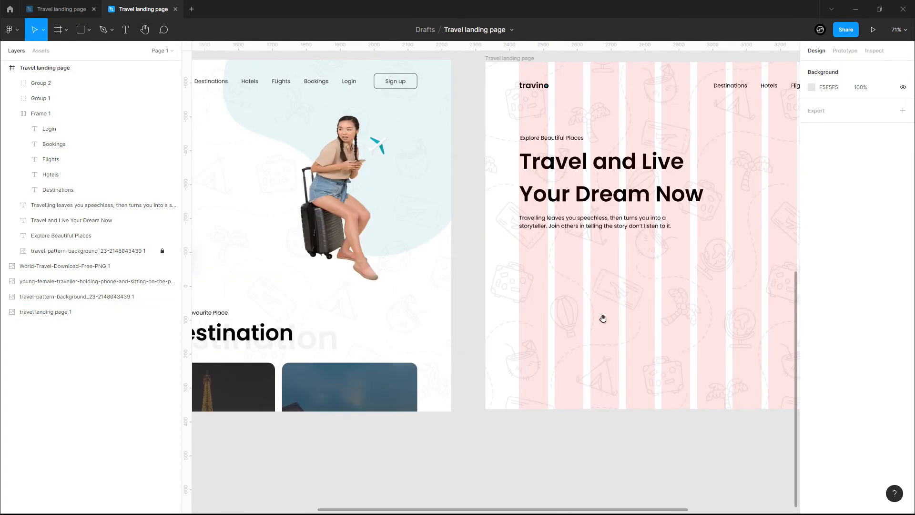
scroll(620, 325, right, 2)
- Duplicate "Explore Beautiful Places" below the paragraph at X 104, Y 563 and change the copy's text to "Popular: Lagos, Ottawa, Paris"
click(471, 138)
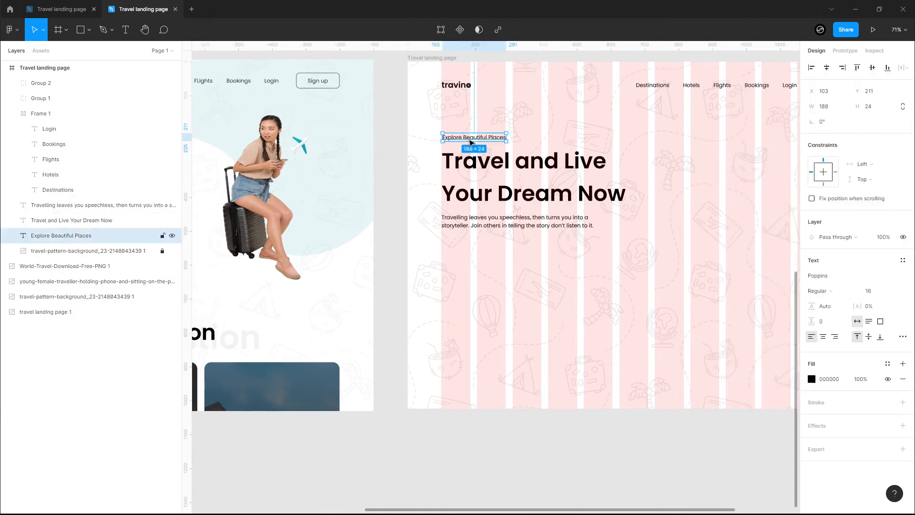
key(ctrl+d)
drag(475, 139, 477, 255)
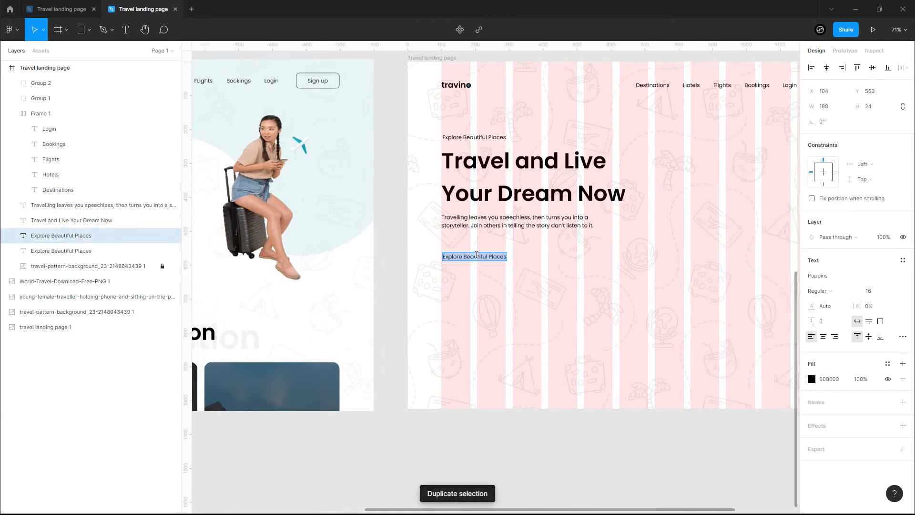
text(Popular:)
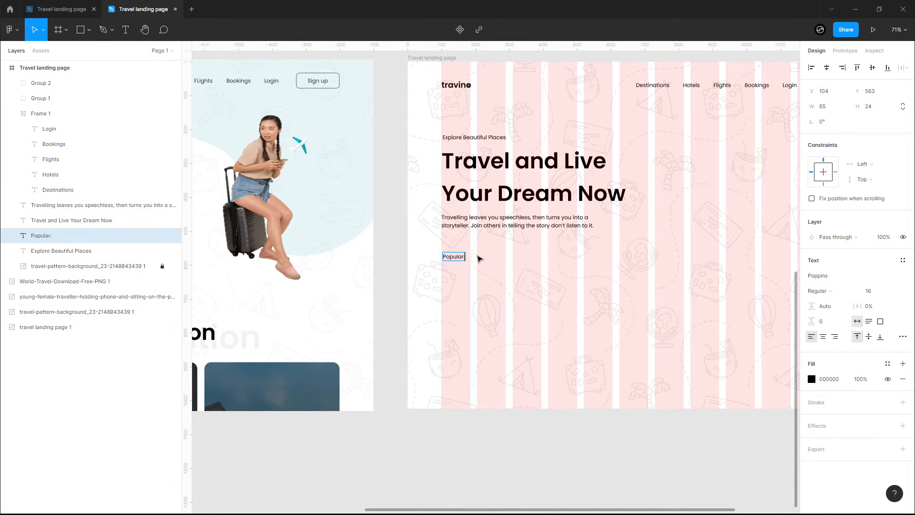
text( Lagos, Ottawa, Paris)
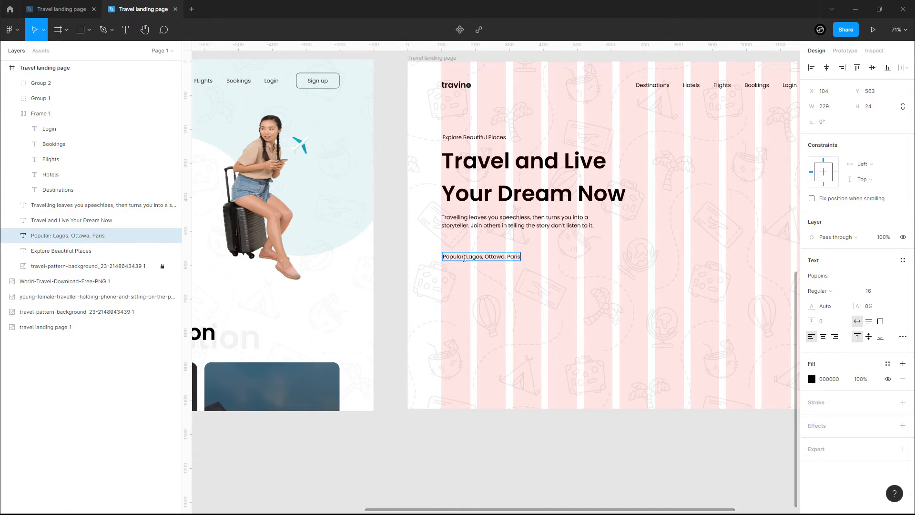
- Set only the word "Popular:" in the cities line to Medium weight
drag(465, 258, 435, 257)
click(836, 295)
click(835, 301)
click(813, 379)
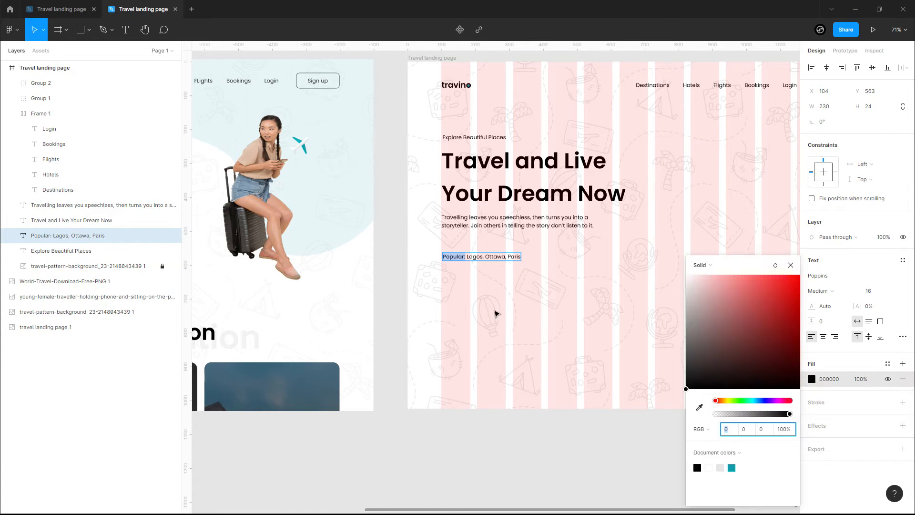
key(Escape)
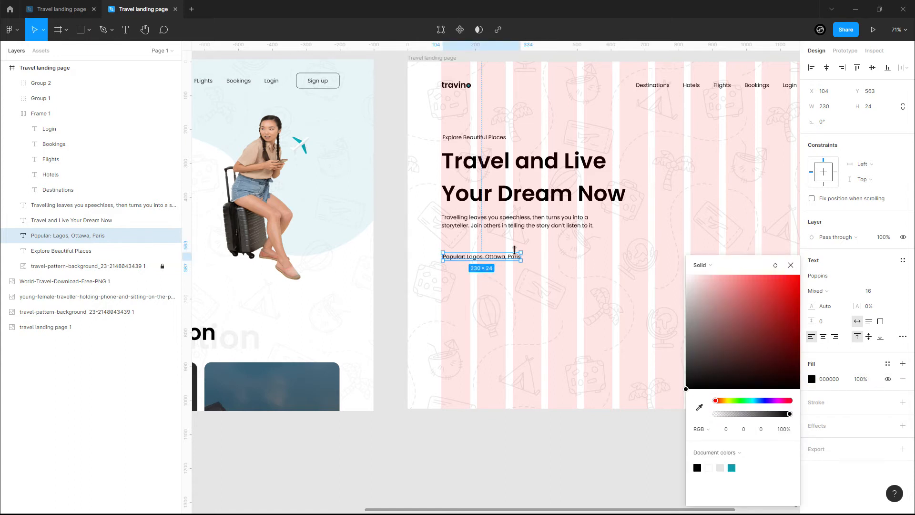
key(Up)
click(791, 265)
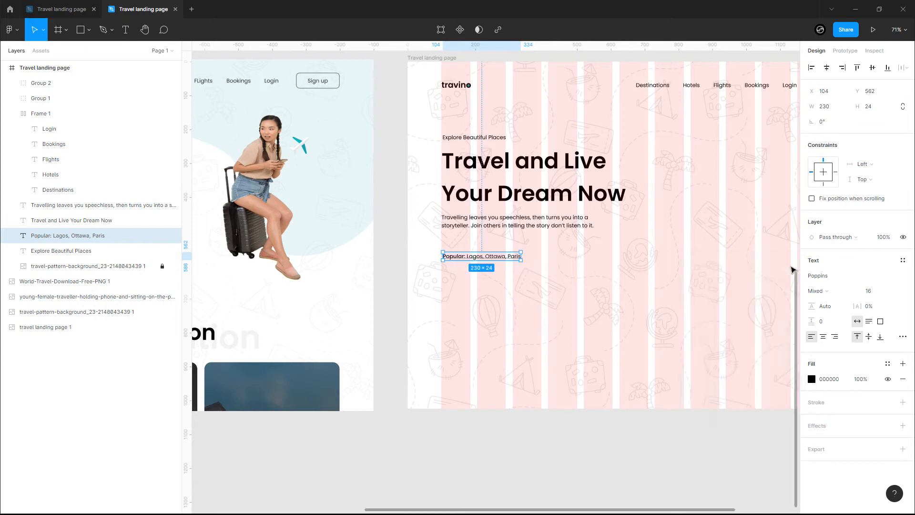
- Align the "Popular: Lagos, Ottawa, Paris" line with the headline at X 100 and lower it to leave room for a search bar
key(Up)
key(Up)
key(Up)
key(Up)
key(Up)
key(Up)
key(Up)
key(Up)
key(Up)
key(Up)
key(Up)
key(Up)
key(Up)
key(Up)
key(Up)
key(Up)
key(Up)
key(Up)
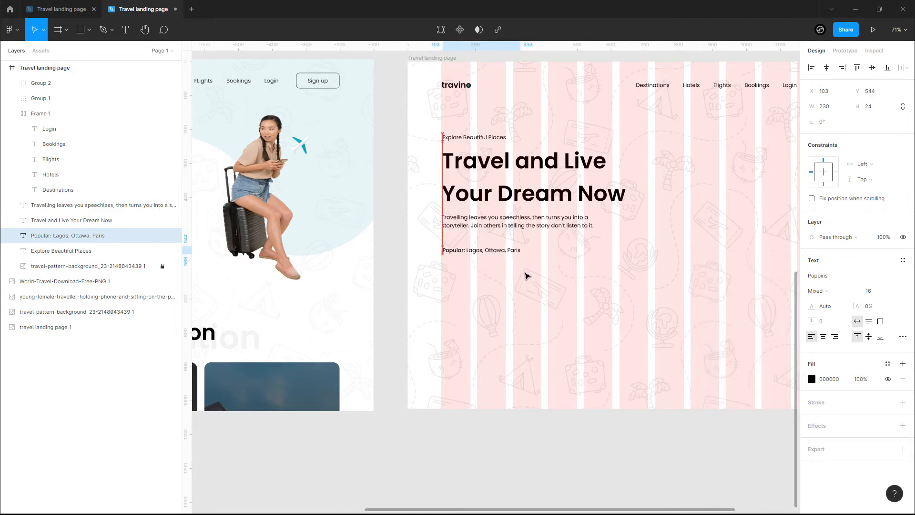
key(Left)
key(Left)
key(Left)
key(Left)
key(Up)
key(Up)
key(Up)
key(Up)
key(Up)
key(Up)
key(Up)
key(Up)
key(Up)
key(Up)
key(Up)
key(Up)
key(Up)
key(Up)
key(Up)
key(Up)
key(Up)
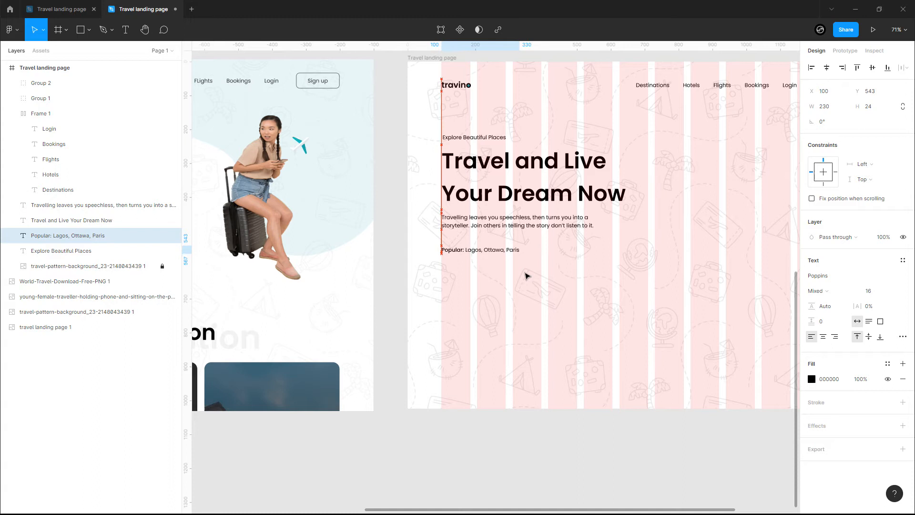
key(Down)
key(Down)
key(Down)
key(Down)
key(Down)
key(Down)
key(Down)
key(Down)
key(Down)
key(Down)
key(Down)
key(Down)
key(Down)
key(Down)
key(Down)
key(Down)
key(Down)
key(Down)
key(Down)
key(Down)
key(Down)
key(Down)
key(Down)
key(Down)
key(Down)
key(Down)
key(Down)
key(Down)
key(Down)
key(Down)
key(Down)
key(Down)
key(Down)
key(Down)
key(Down)
key(Down)
key(Down)
key(Down)
key(Down)
key(Down)
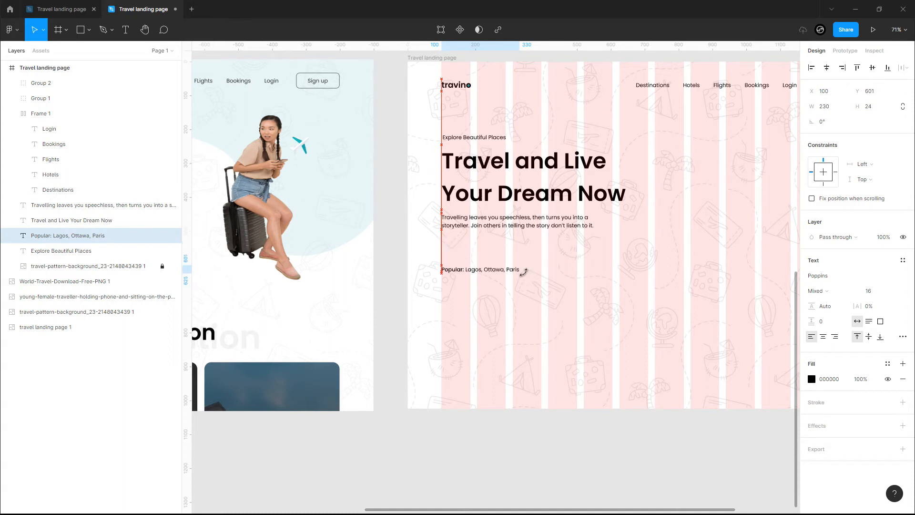
click(630, 275)
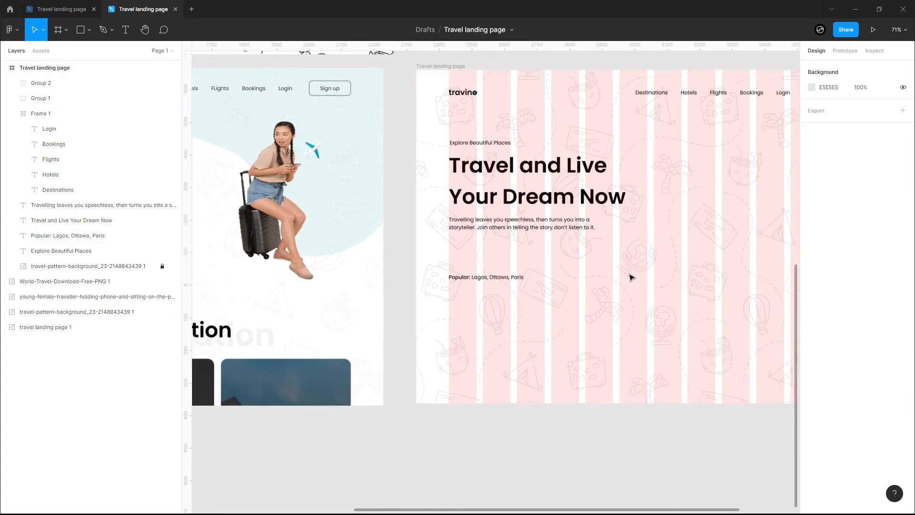
- Draw a 610 × 85 rectangle for the search bar at X 100, Y 531 between the paragraph and the "Popular" line
scroll(630, 275, down, 5)
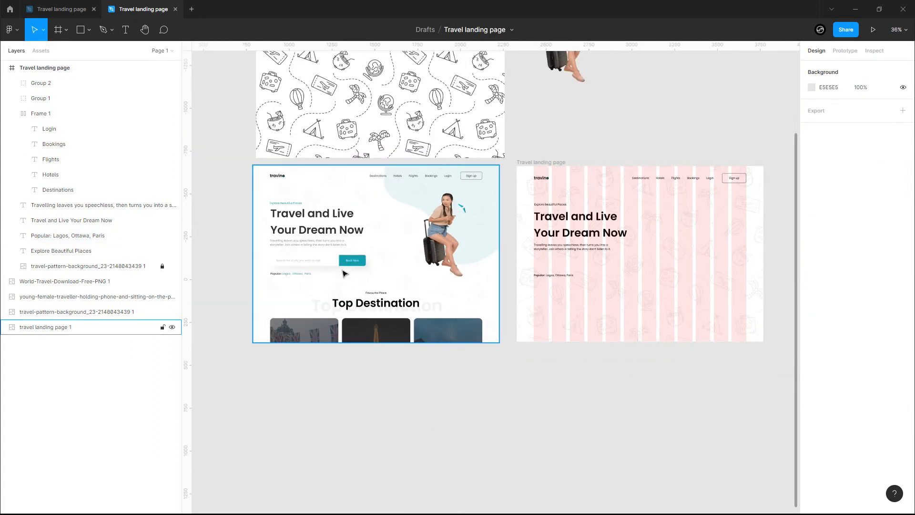
scroll(720, 278, up, 5)
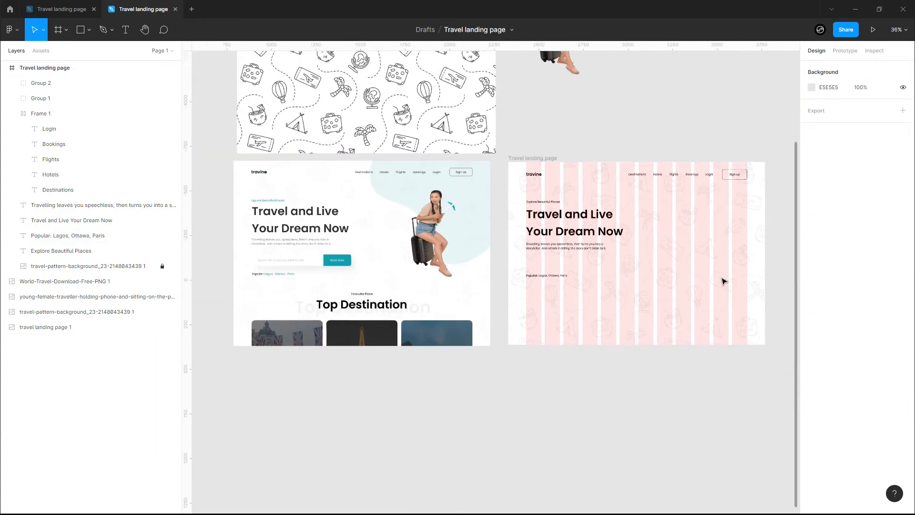
key(Escape)
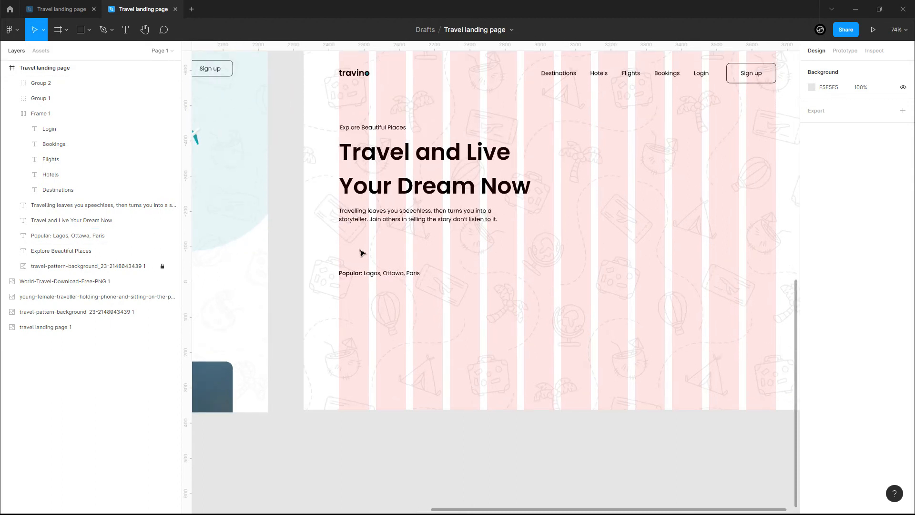
key(r)
mouse_move(339, 236)
mouse_down()
mouse_move(466, 268)
mouse_move(555, 268)
mouse_up()
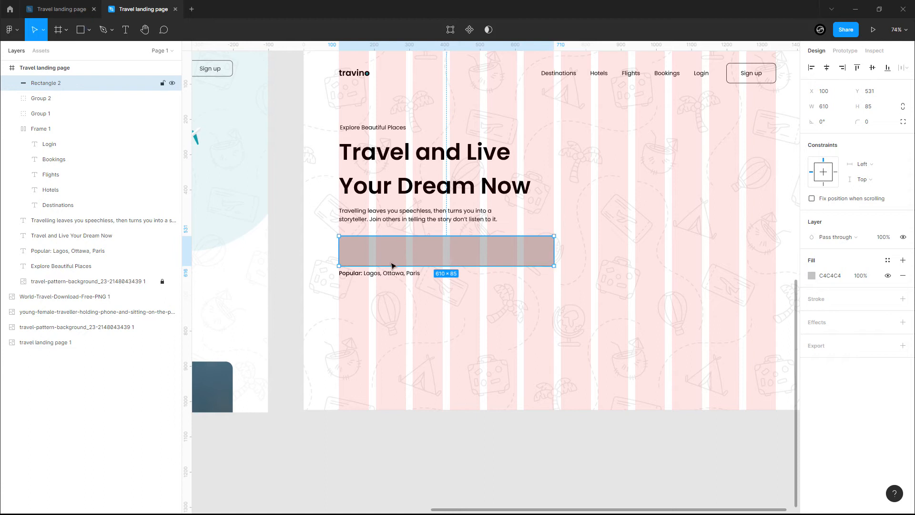
- Try narrowing the search bar rectangle to a width of 550
scroll(467, 313, down, 5)
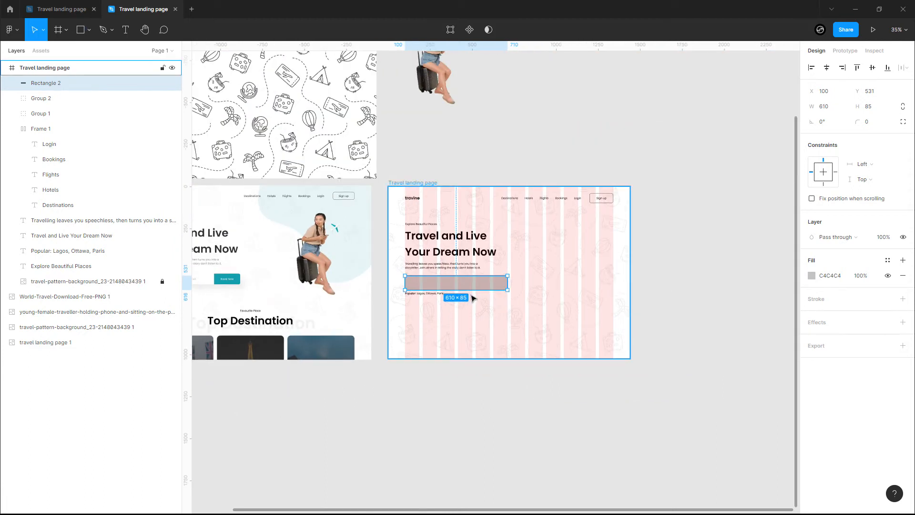
scroll(471, 296, up, 5)
drag(573, 261, 545, 261)
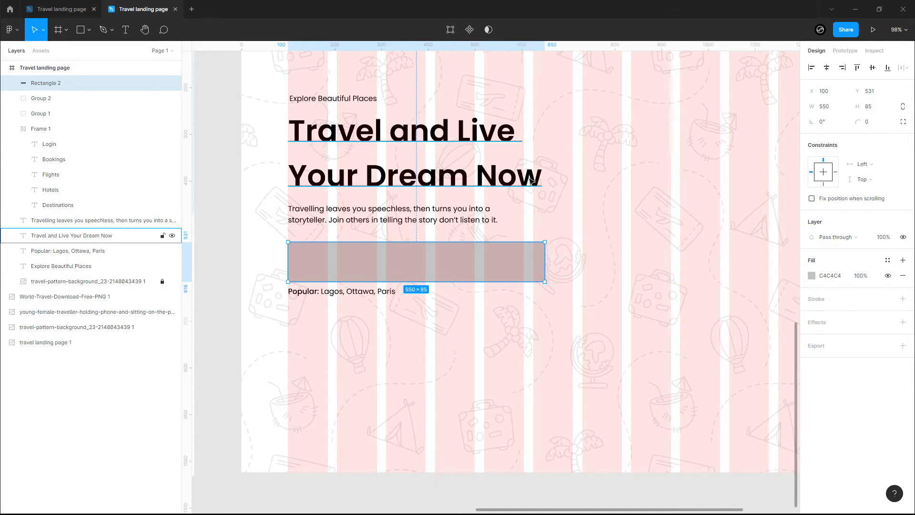
drag(545, 262, 574, 260)
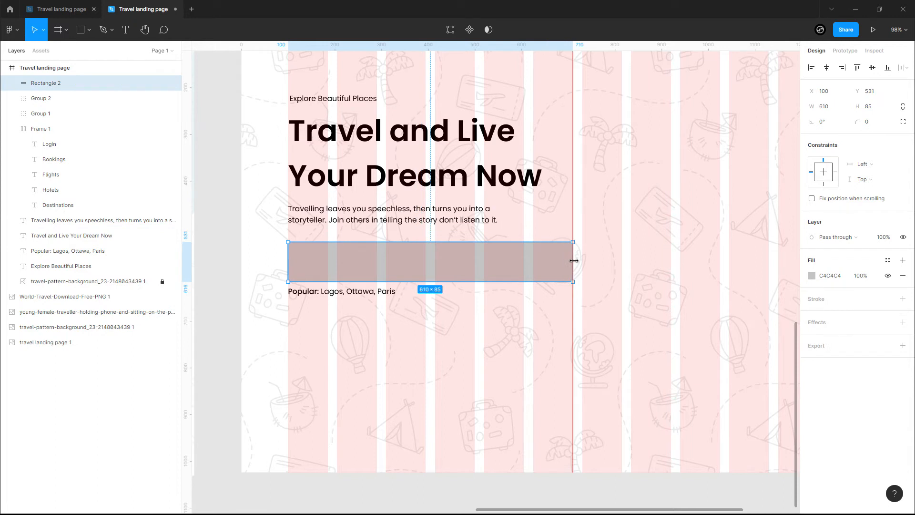
- Round the search bar rectangle's corners with a radius of 10
click(875, 124)
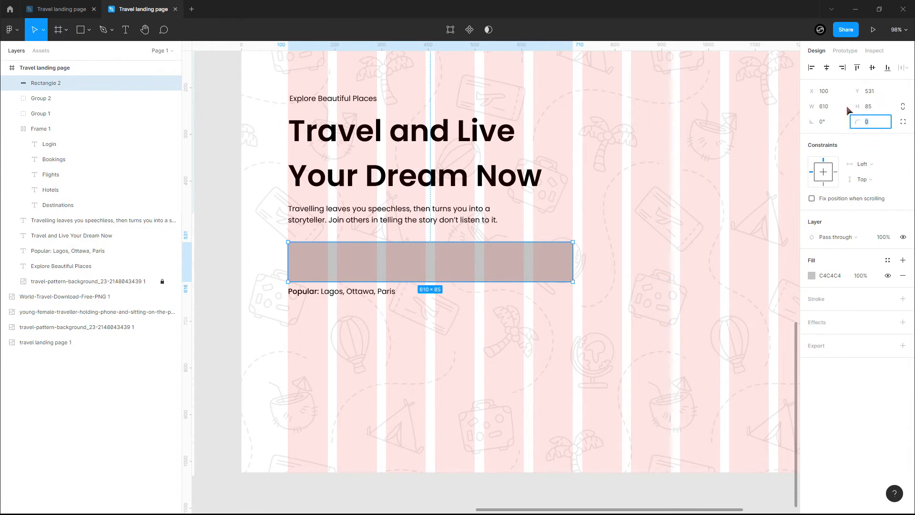
text(10)
key(Return)
- Duplicate the search bar rectangle as a 151-wide button at X 559 and fill it with the teal document color 109FAD
key(ctrl+d)
drag(290, 259, 502, 269)
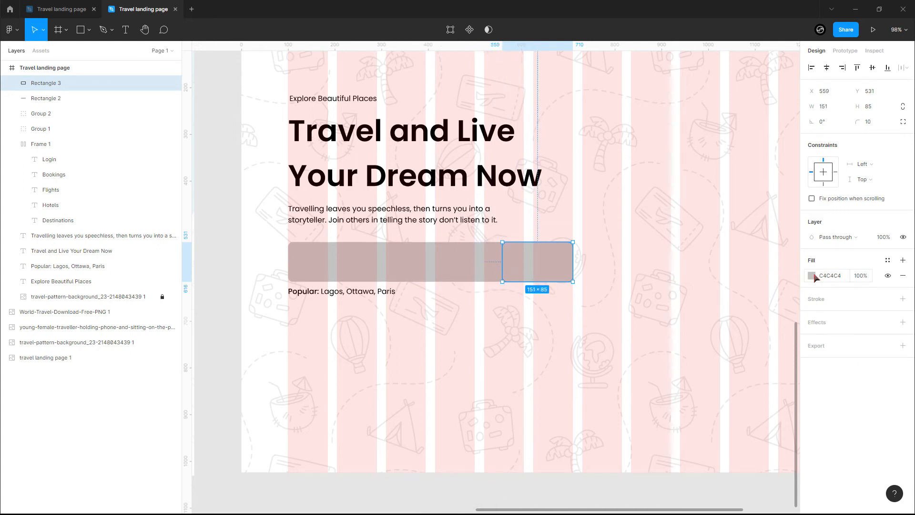
click(813, 276)
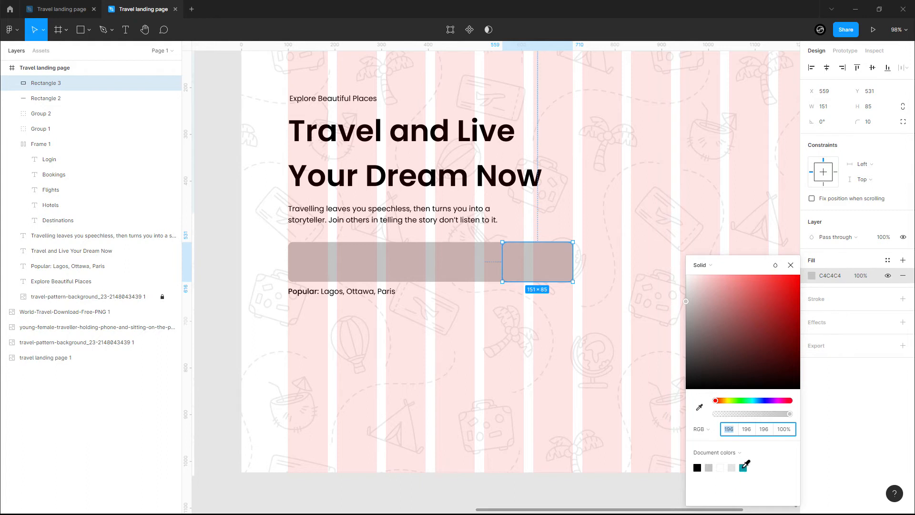
click(744, 468)
click(591, 364)
click(516, 257)
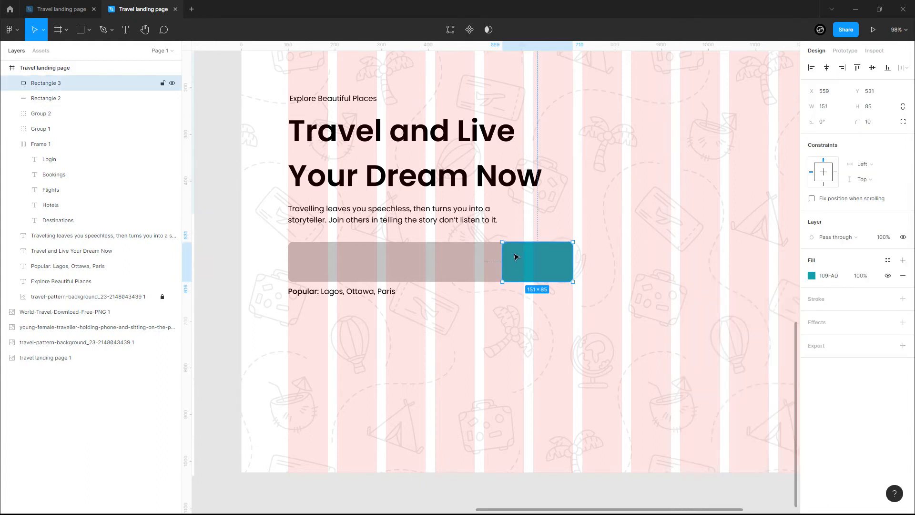
- Try a corner radius of 20 on both the search bar rectangle and the teal button rectangle
scroll(516, 257, up, 5)
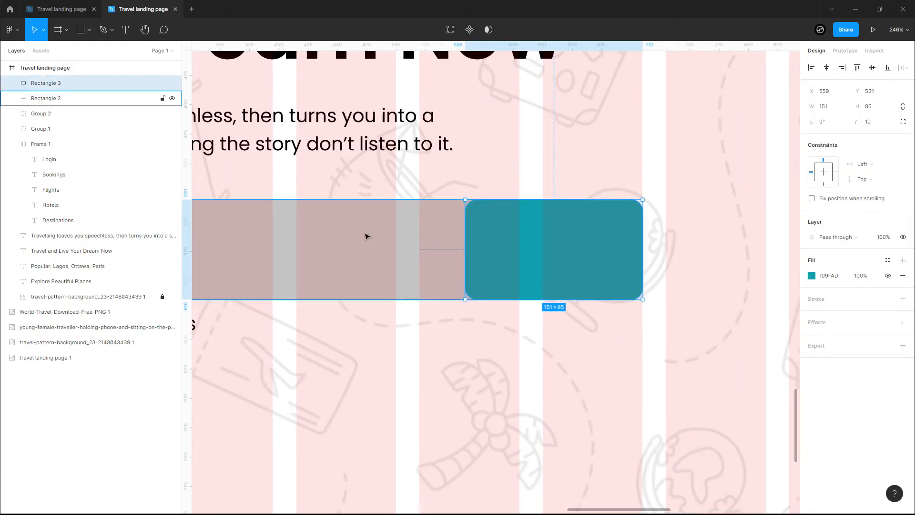
shift+click(366, 236)
click(881, 122)
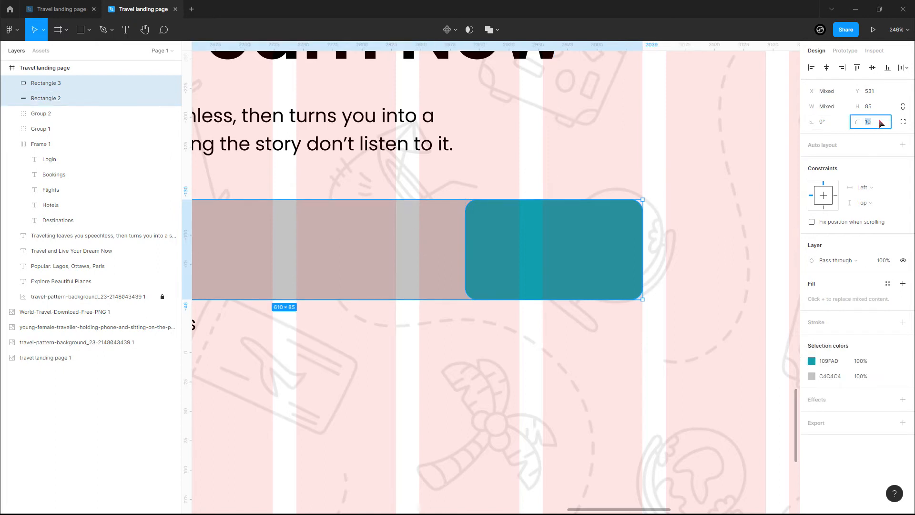
key(Return)
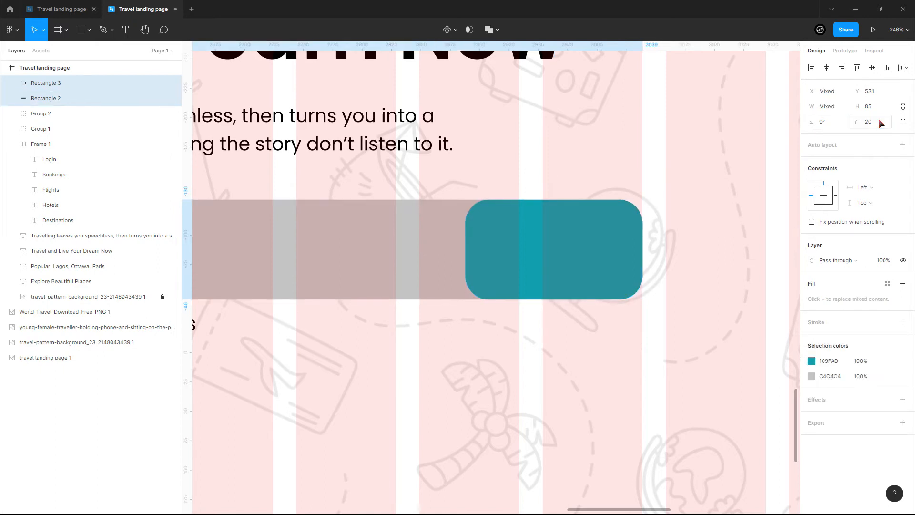
key(ctrl+z)
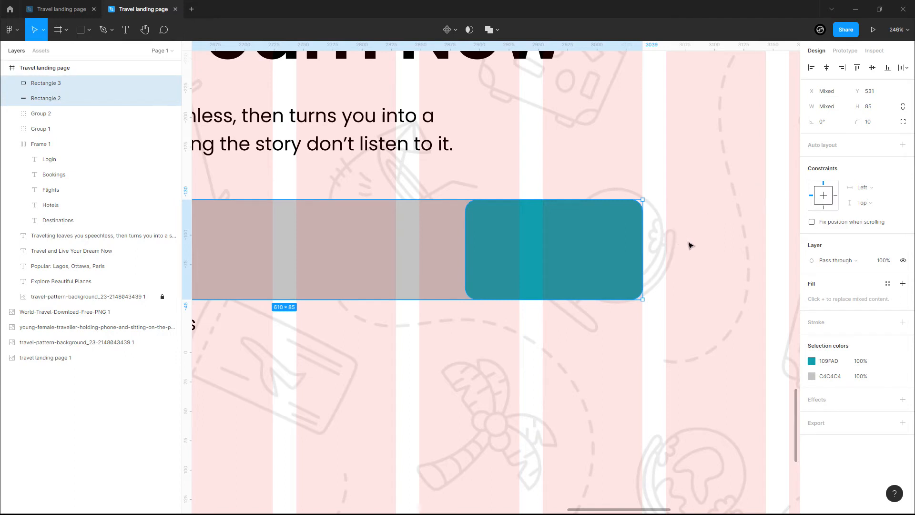
click(713, 247)
- Square off the teal button's two left corners by setting their radius to 0
click(498, 277)
scroll(472, 288, up, 3)
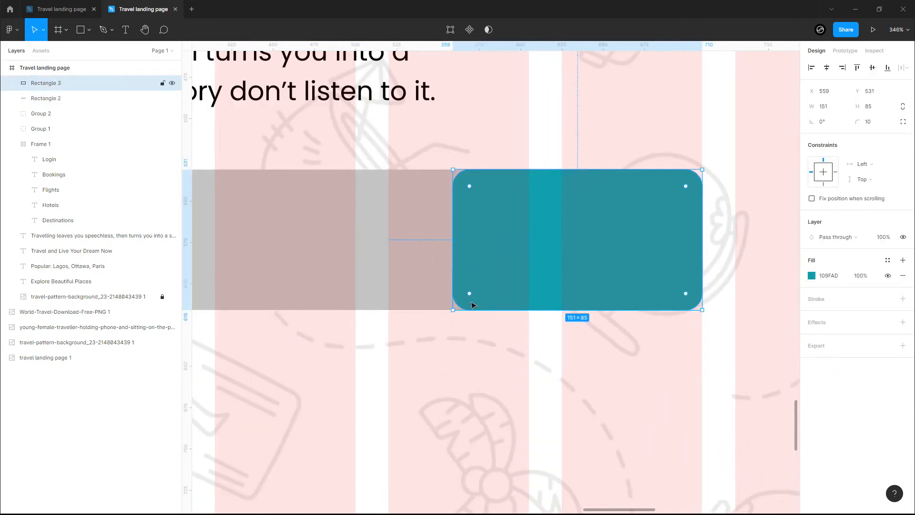
drag(469, 294, 451, 309)
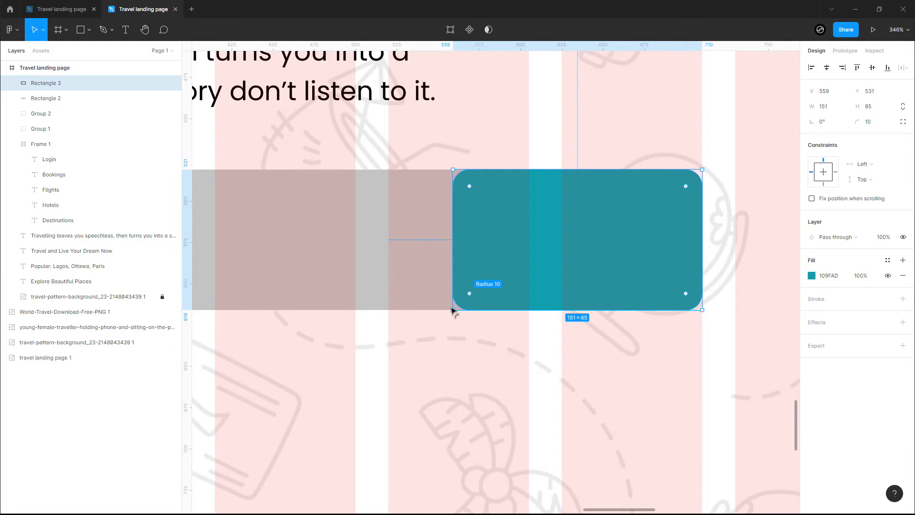
drag(471, 189, 436, 149)
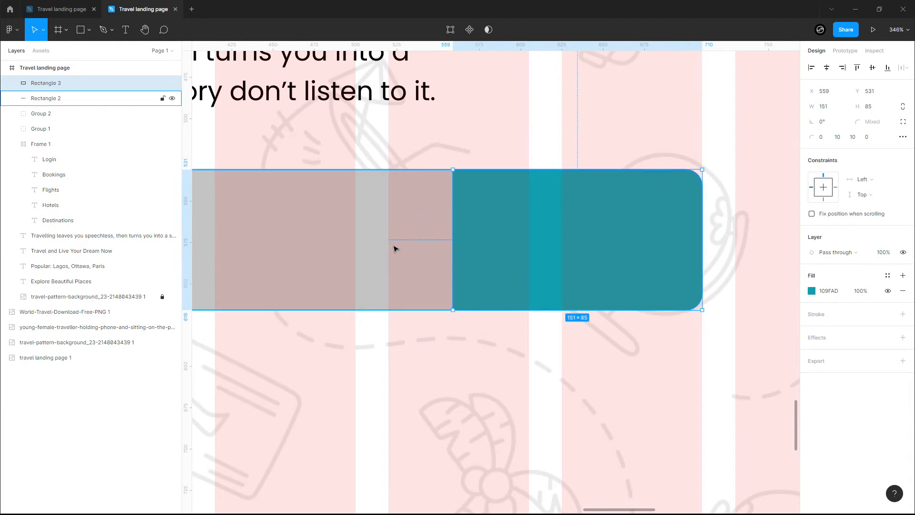
- Fill the search bar rectangle with the white document color FFFFFF
scroll(396, 248, down, 5)
drag(392, 329, 564, 329)
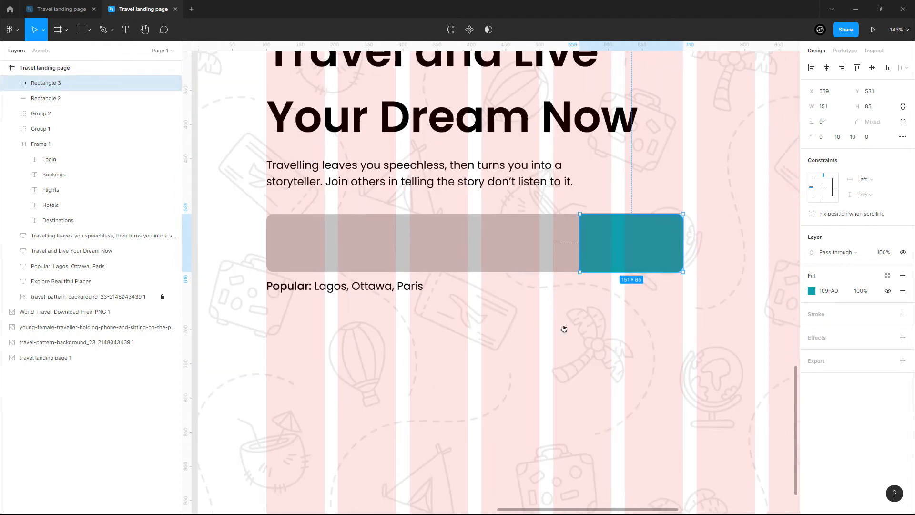
scroll(558, 318, down, 2)
click(531, 255)
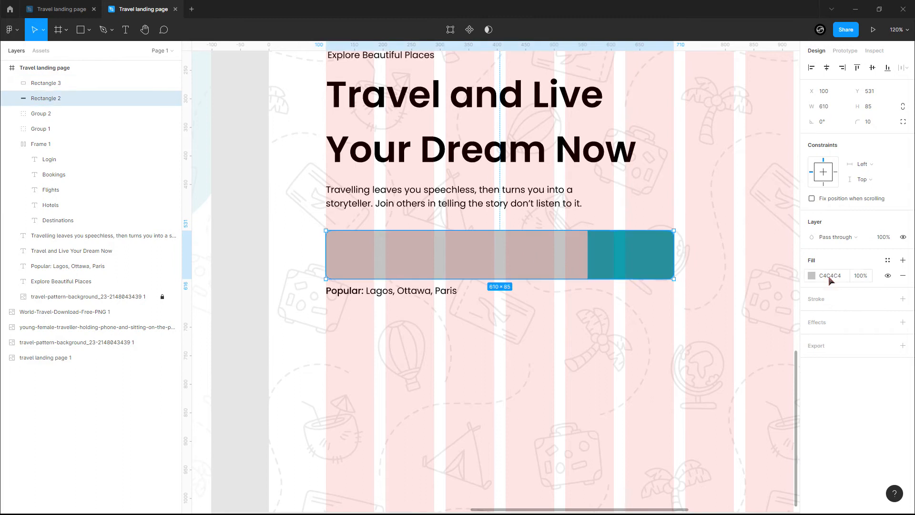
click(812, 275)
click(720, 467)
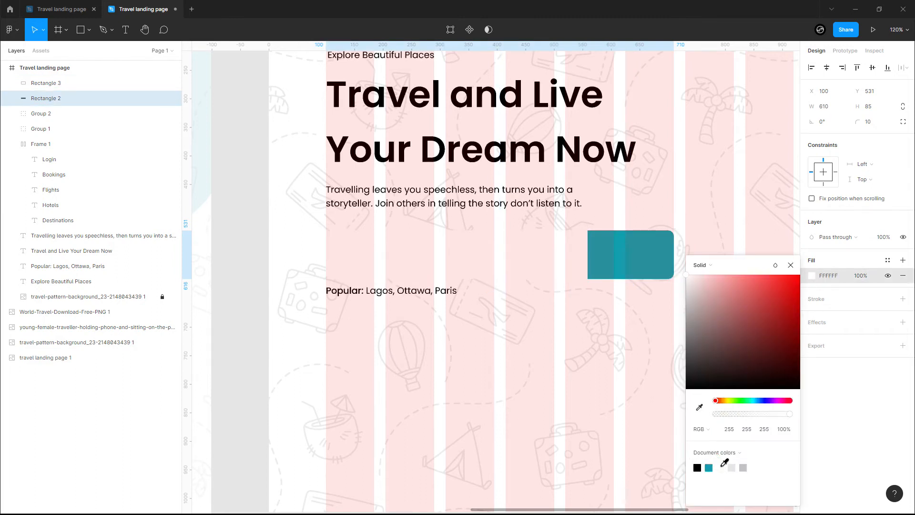
click(790, 265)
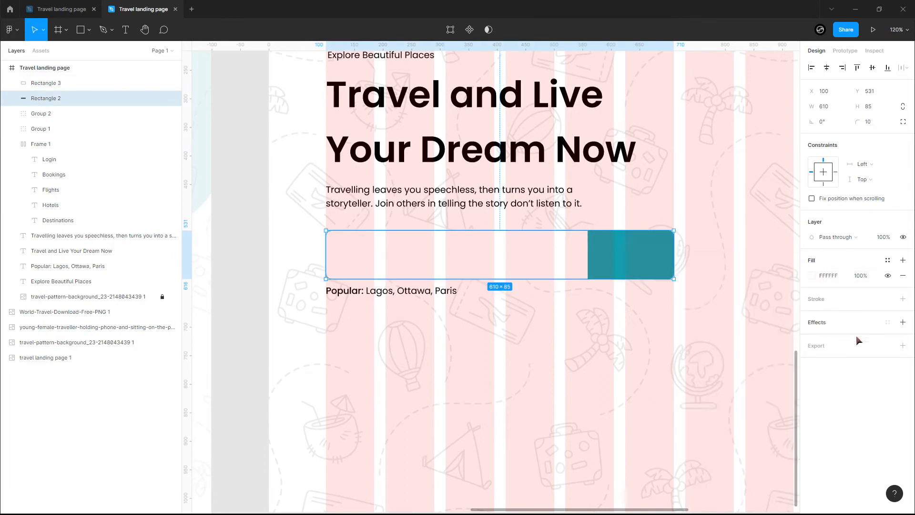
- Add a drop shadow to the search bar rectangle with its black color at 17% opacity
click(903, 322)
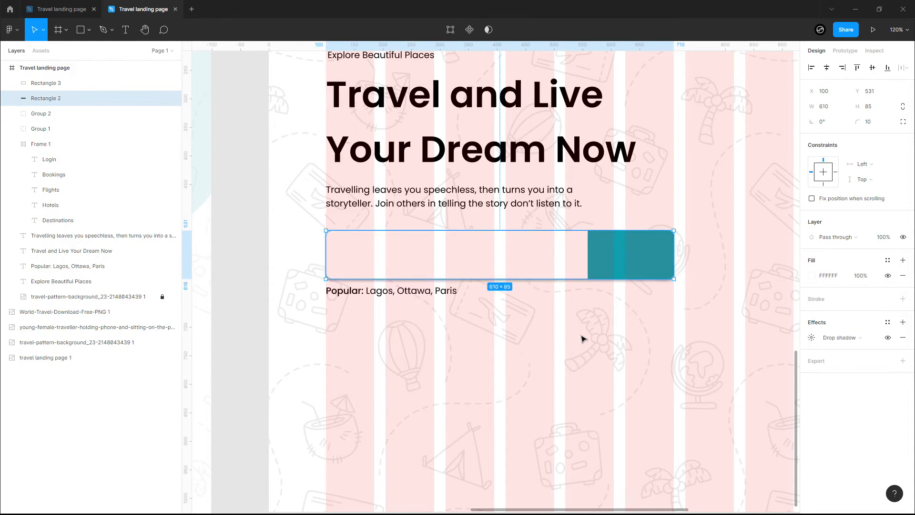
scroll(585, 340, down, 3)
scroll(585, 339, down, 2)
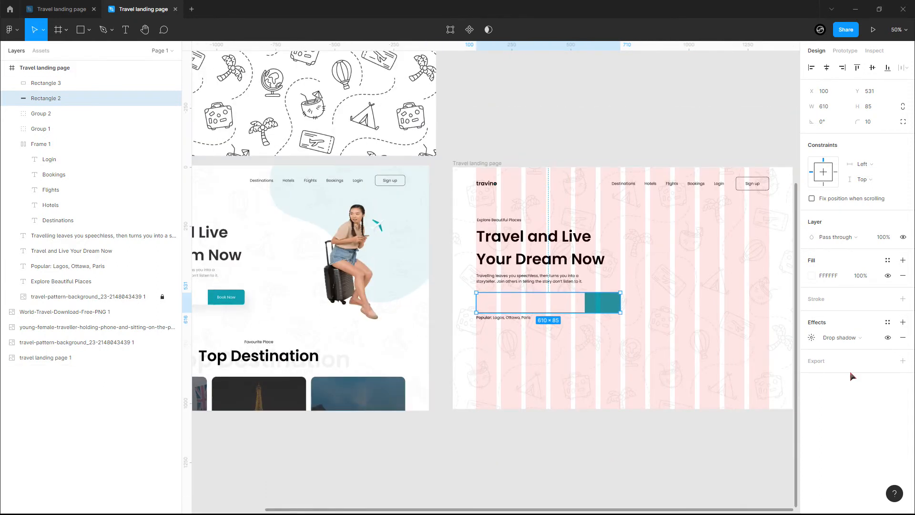
click(812, 338)
click(749, 392)
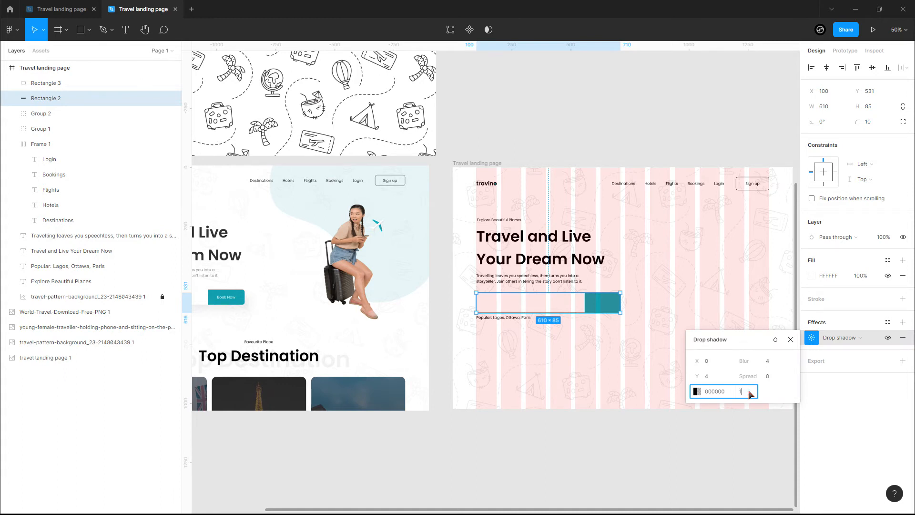
text(17)
- Set the search bar shadow's Y offset to 10 and its blur to 40
click(715, 376)
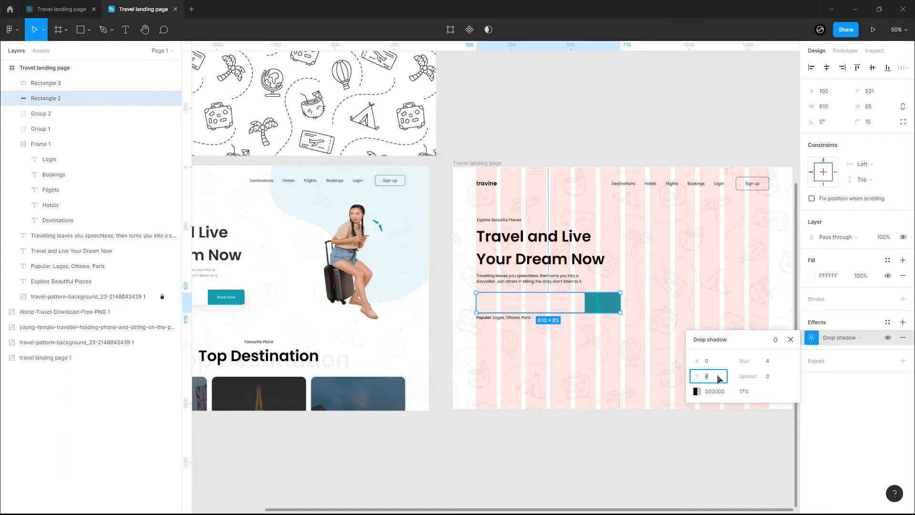
text(10)
key(Return)
click(773, 364)
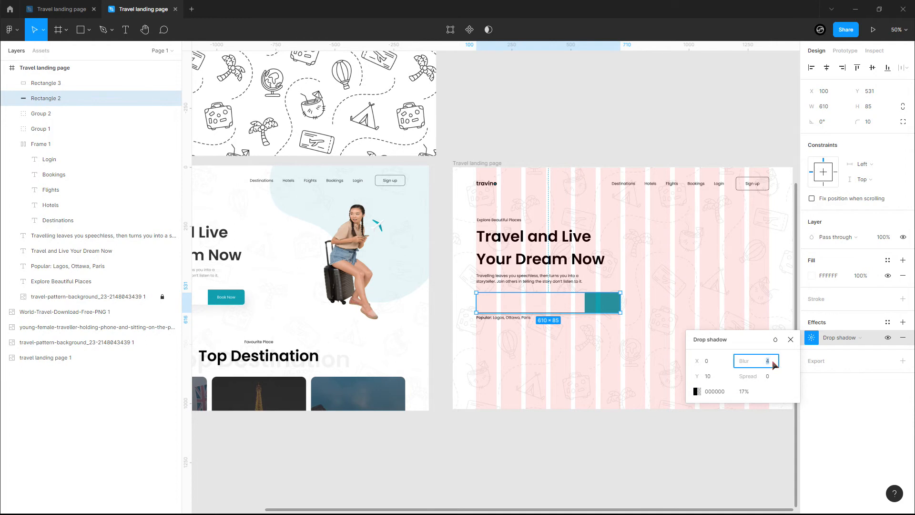
text(40)
key(Return)
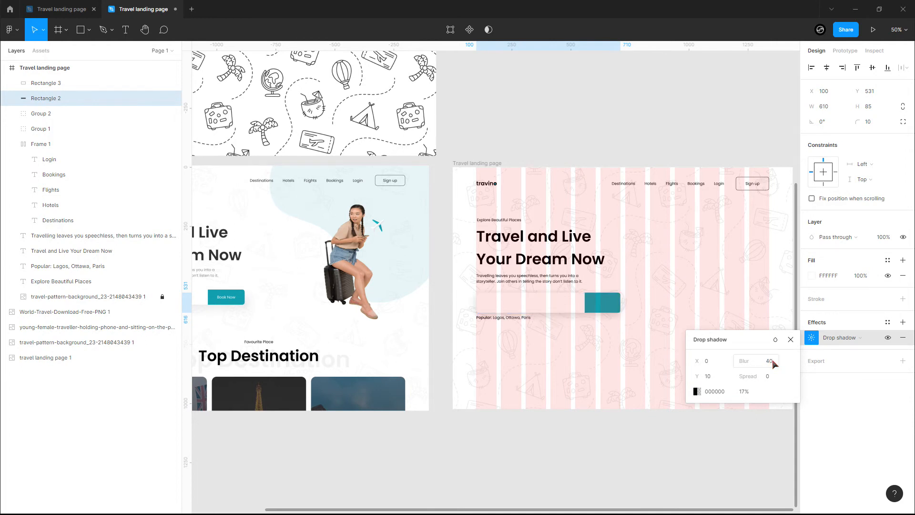
scroll(575, 311, up, 5)
drag(631, 375, 568, 374)
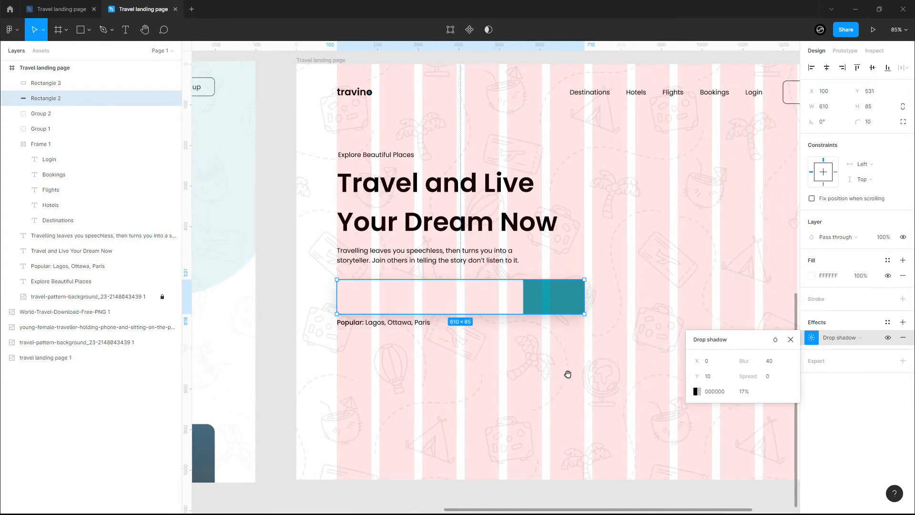
click(791, 340)
- Move the "Popular" line down to Y 640 and place a topmost duplicate of it inside the search bar at X 138, Y 561
click(418, 322)
drag(426, 330, 427, 333)
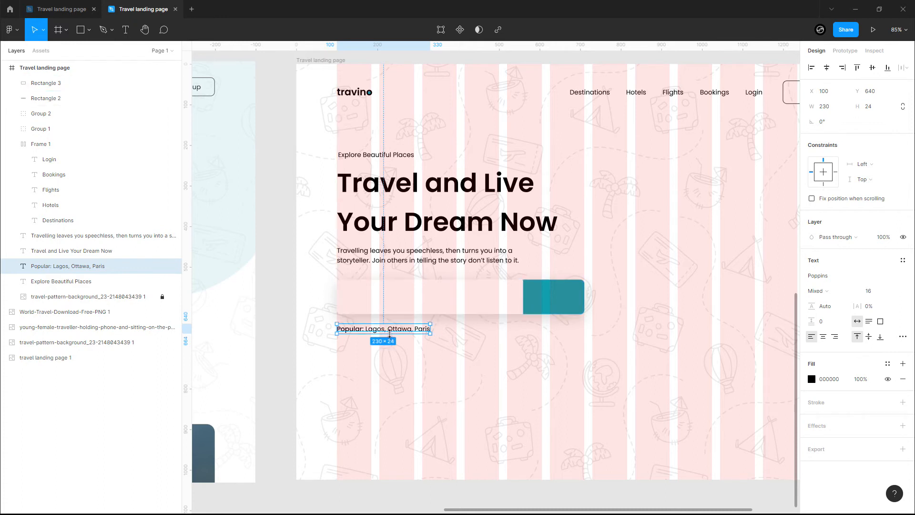
key(ctrl+d)
drag(391, 337, 406, 300)
drag(46, 266, 45, 79)
drag(391, 293, 389, 296)
- Clear the text of the duplicated "Popular" line inside the search bar
double_click(389, 296)
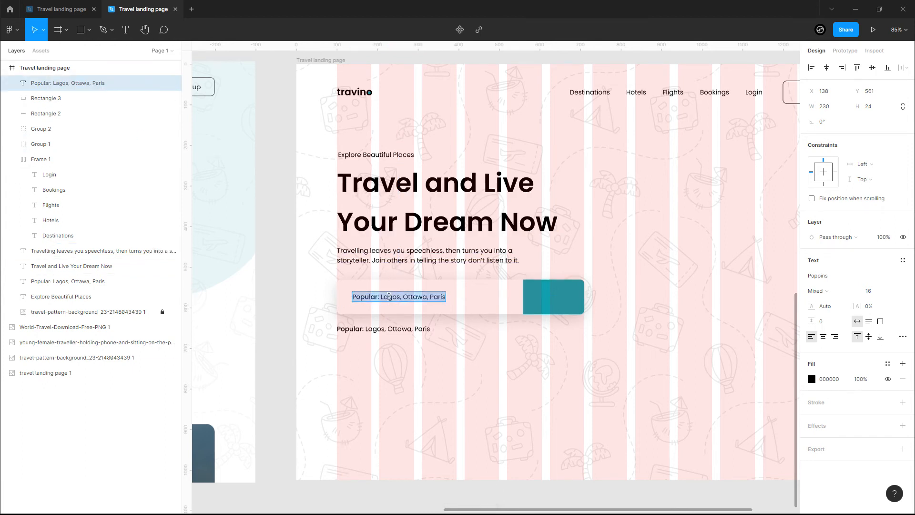
scroll(389, 296, down, 5)
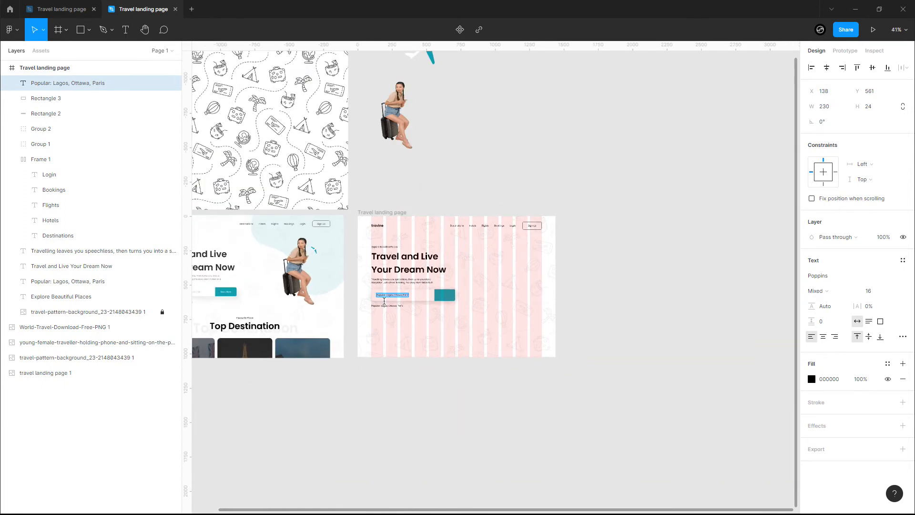
key(BackSpace)
click(407, 334)
key(Return)
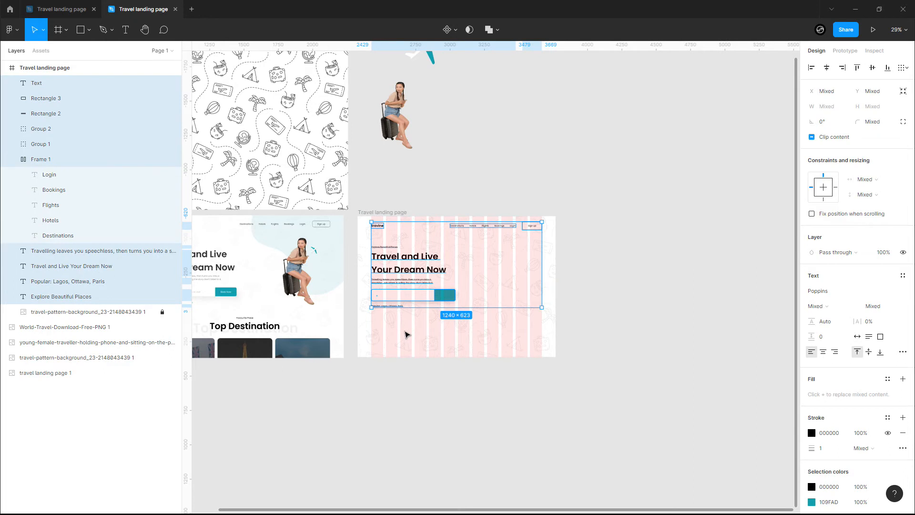
click(405, 334)
- Examine the search bar's placeholder wording and button label in the reference landing page image
drag(387, 339, 564, 326)
scroll(334, 282, up, 4)
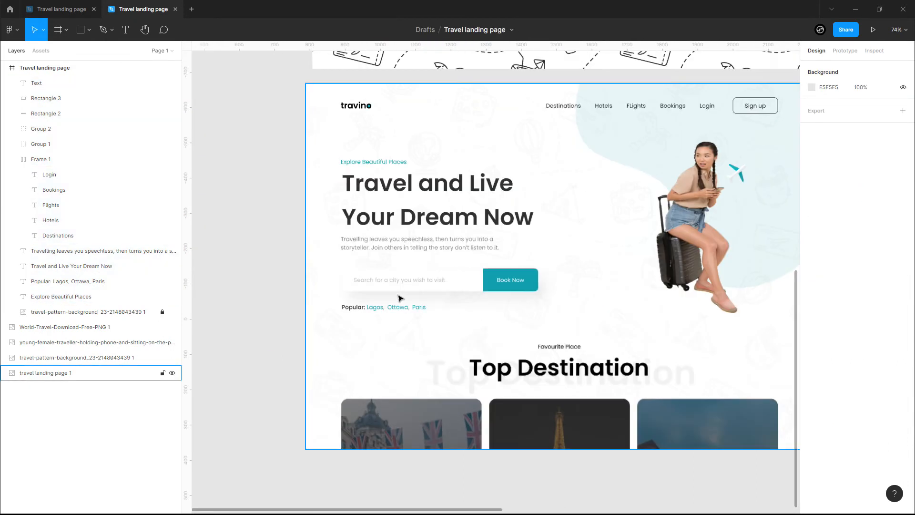
scroll(400, 298, up, 3)
scroll(419, 289, down, 3)
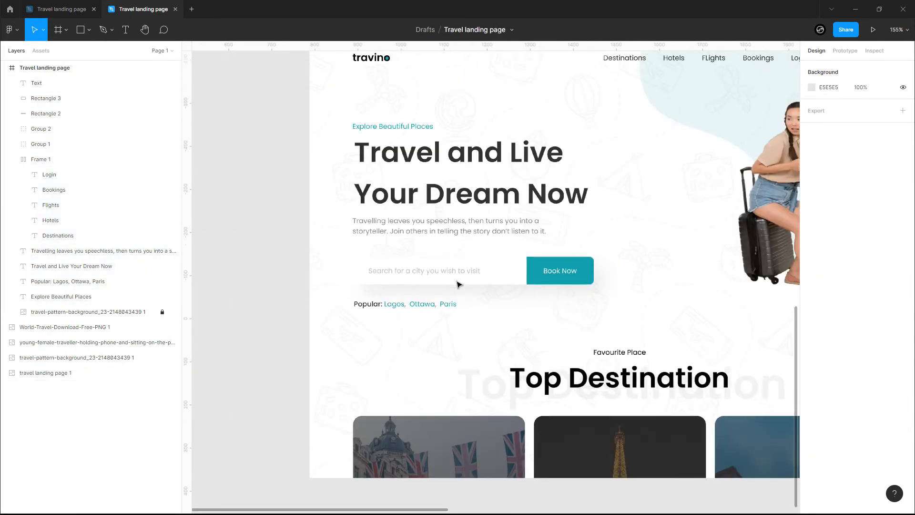
scroll(510, 302, down, 4)
scroll(657, 338, right, 3)
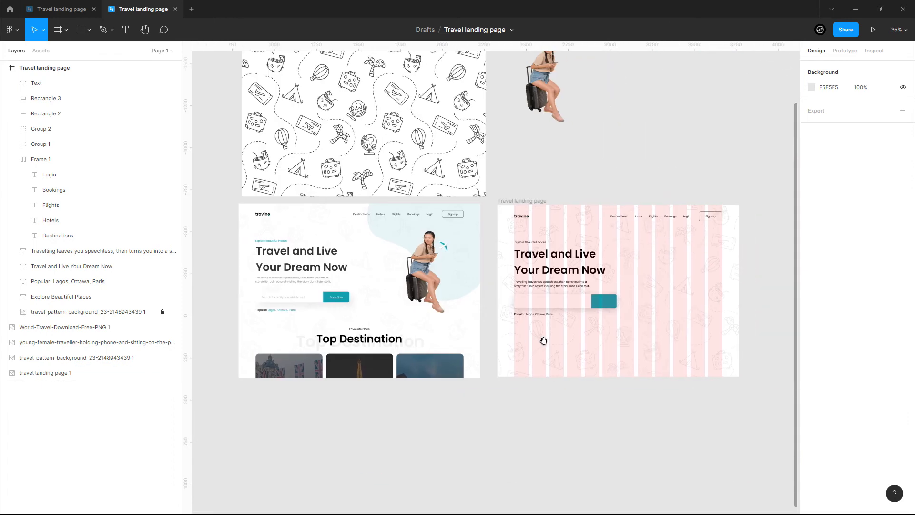
- Enter the placeholder "Search for a city you wish to visit" in the empty text layer inside the search bar
click(552, 298)
scroll(556, 310, up, 8)
click(409, 329)
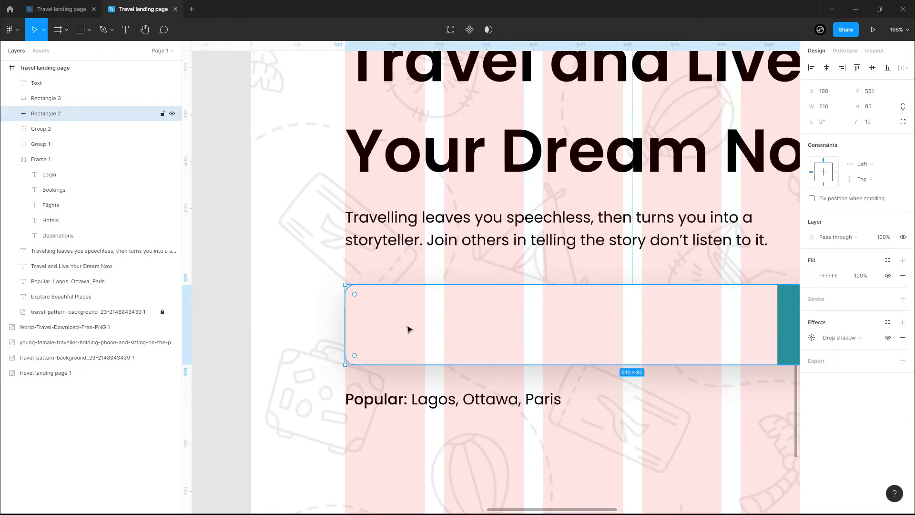
click(55, 86)
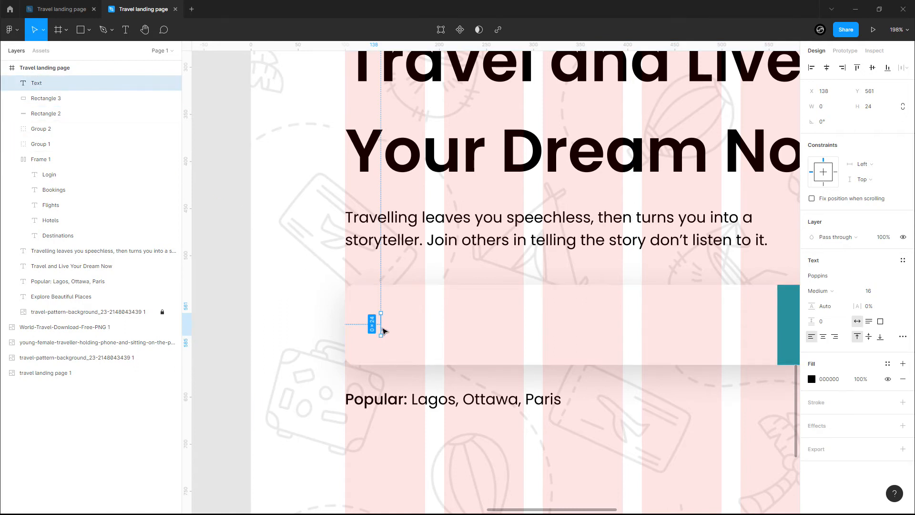
double_click(382, 328)
text(S)
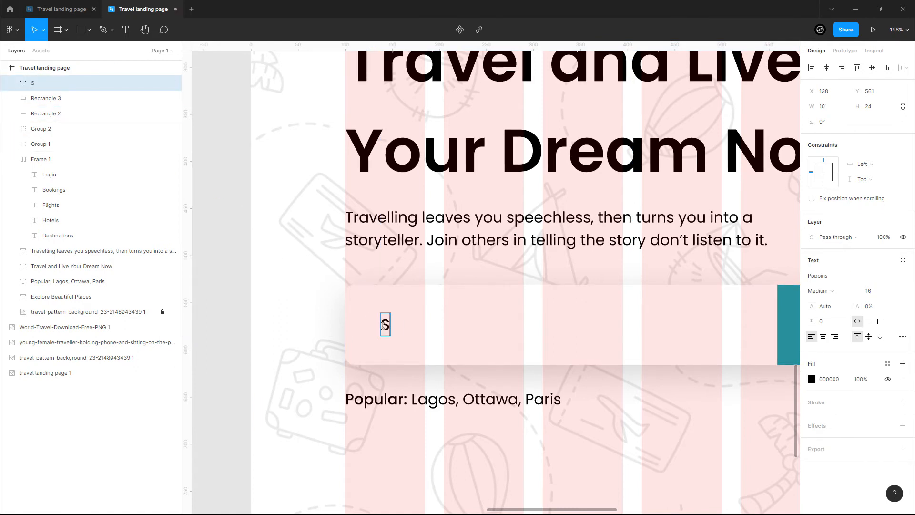
text(earch for a city you)
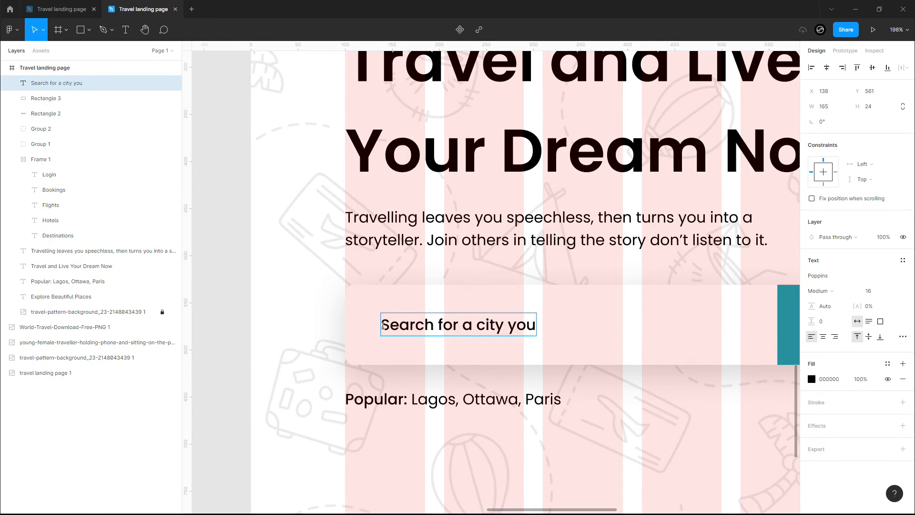
text( wih)
key(BackSpace)
text(sh to visit)
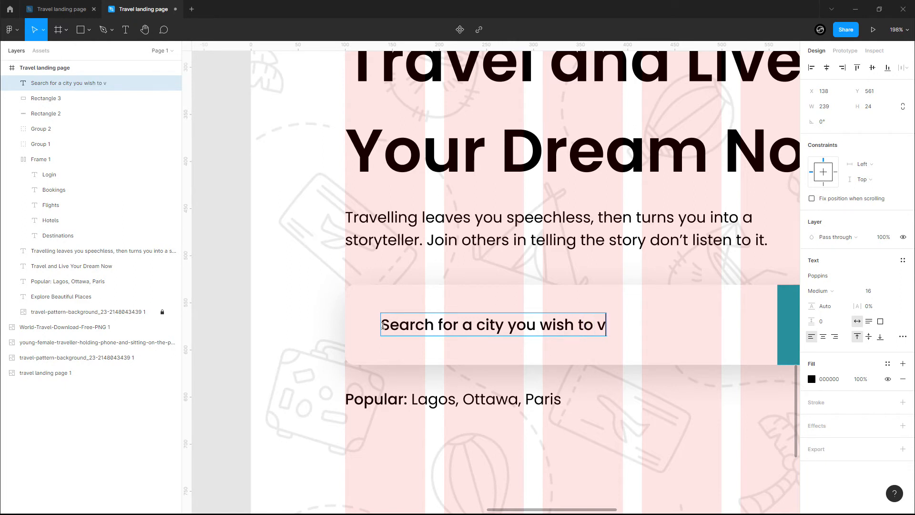
click(487, 257)
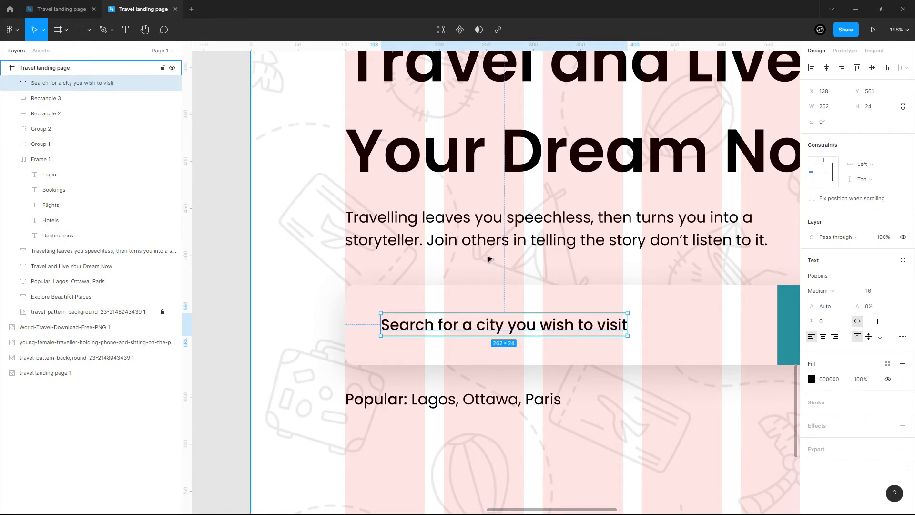
- Duplicate the search placeholder text and change the copy to "Book Now"
scroll(487, 257, down, 2)
drag(602, 405, 466, 406)
key(ctrl+d)
drag(405, 311, 581, 308)
double_click(581, 308)
text(B)
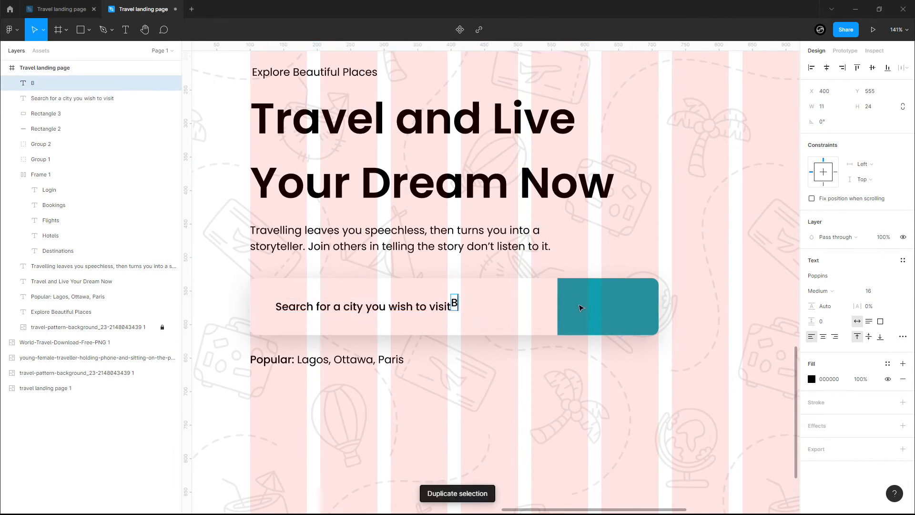
text(ook Now)
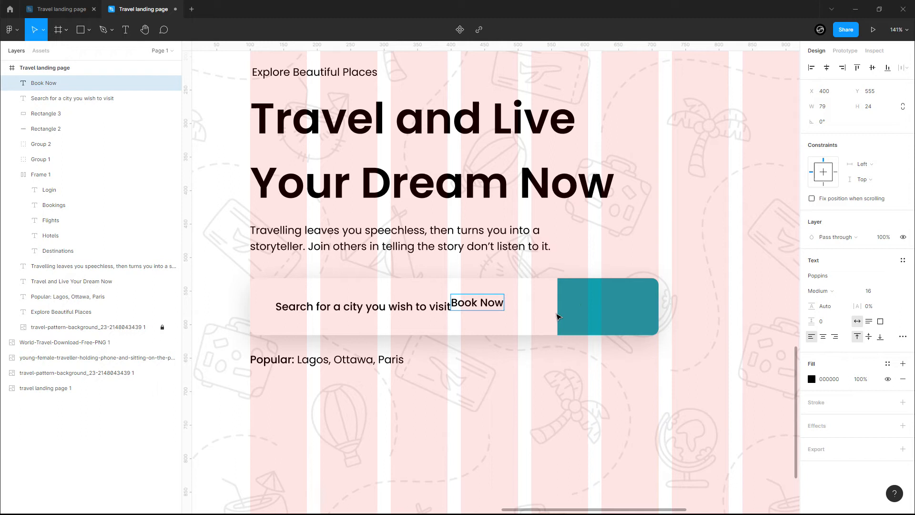
key(Escape)
- Place the "Book Now" label on the teal button at X 595, Y 561 and fill it with white FFFFFF
drag(482, 305, 609, 309)
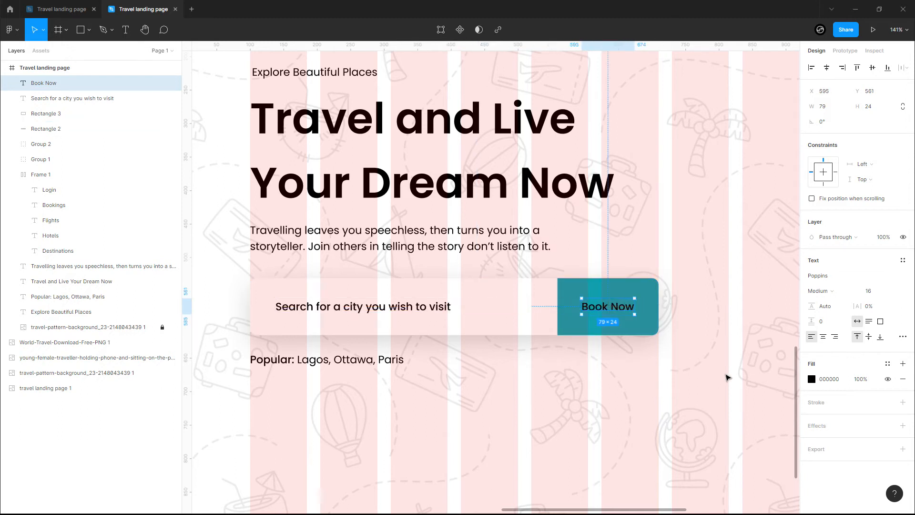
click(811, 379)
click(709, 465)
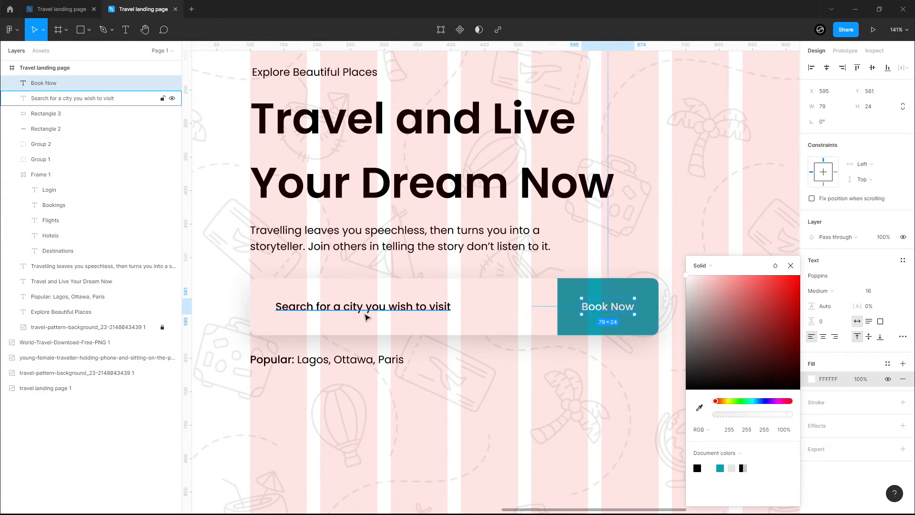
- Colour the search placeholder text grey B8B8B8 and set its Poppins weight to Regular
click(364, 312)
click(812, 379)
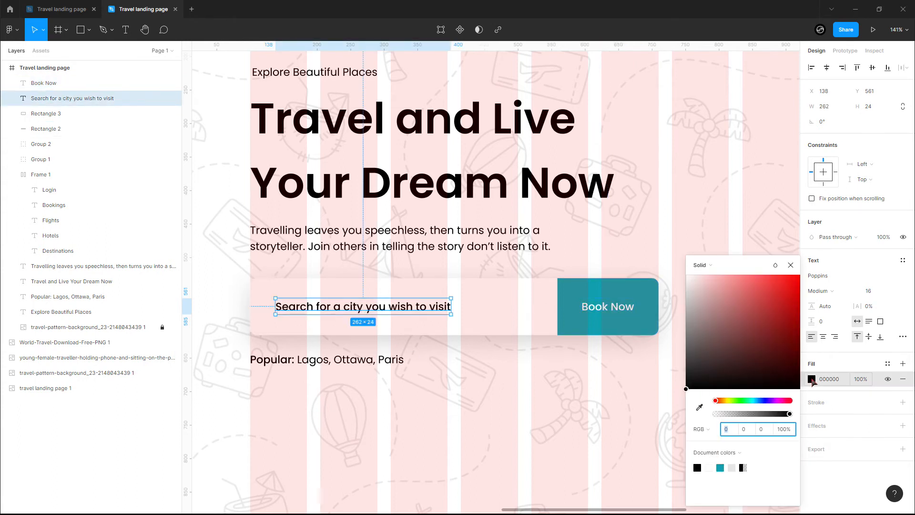
drag(694, 331, 676, 311)
click(791, 265)
click(834, 294)
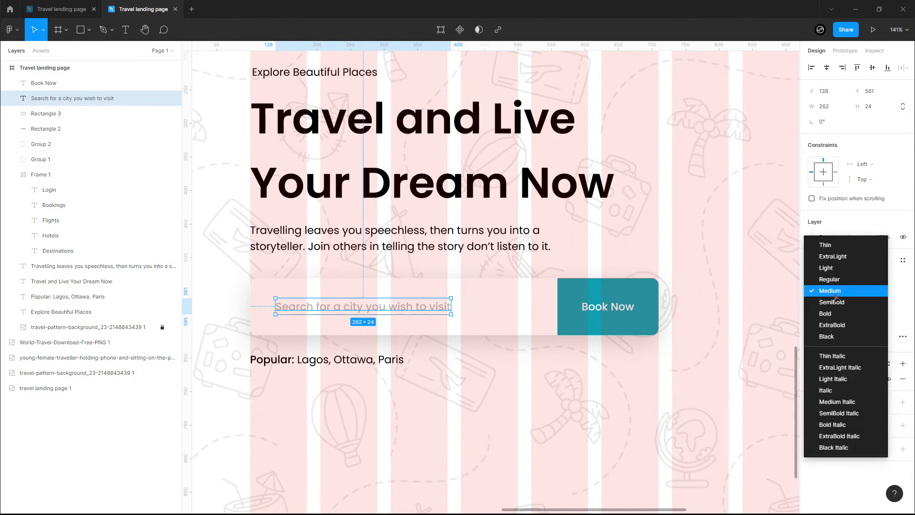
click(835, 279)
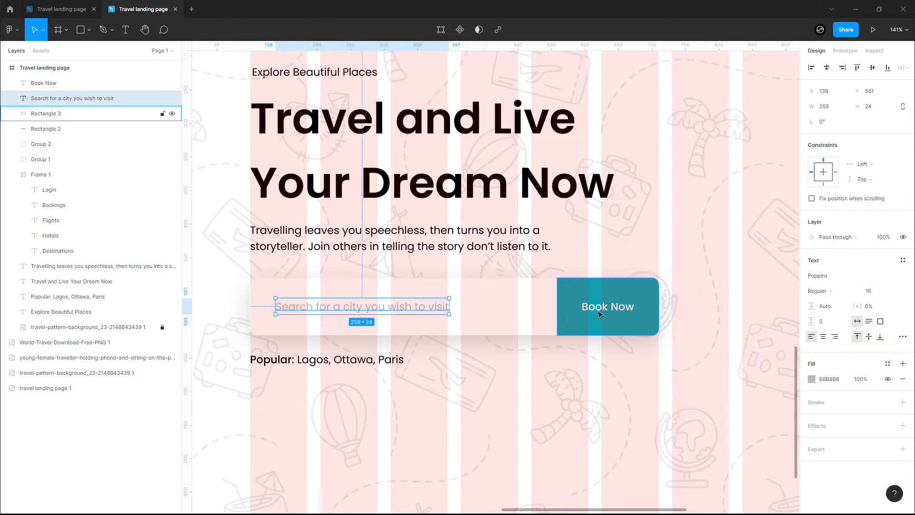
- Set the font weight of the "Book Now" button label to Regular
click(608, 308)
click(827, 292)
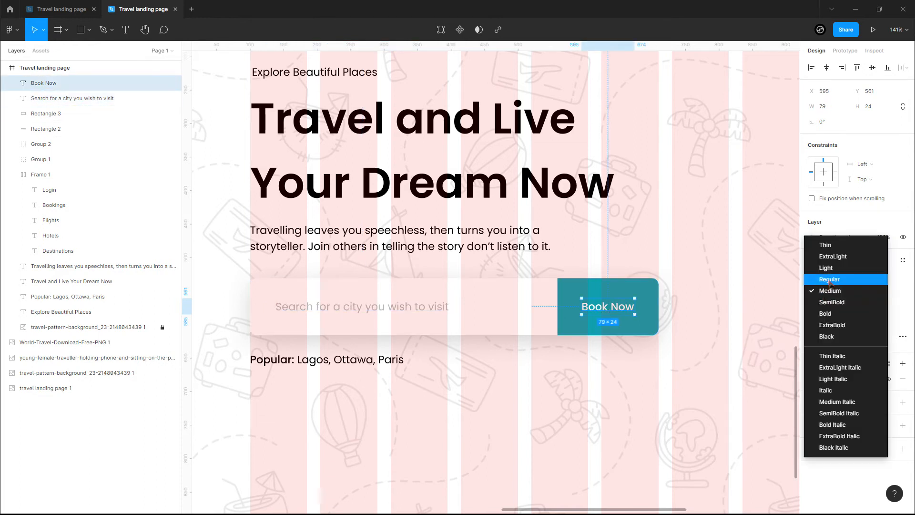
click(830, 279)
click(685, 397)
- Try a small sideways nudge of the whole search bar together with its placeholder and button label
scroll(743, 431, down, 1)
scroll(742, 435, down, 2)
drag(432, 319, 635, 328)
key(Right)
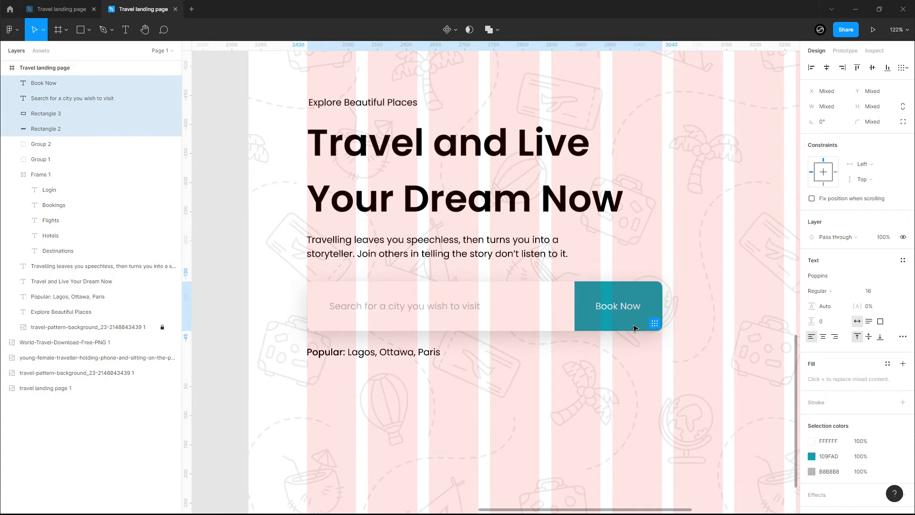
key(Left)
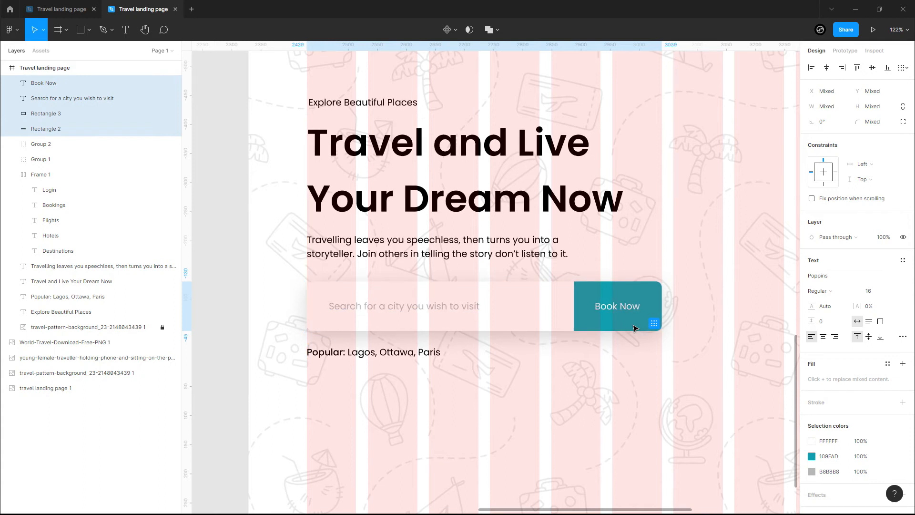
click(643, 384)
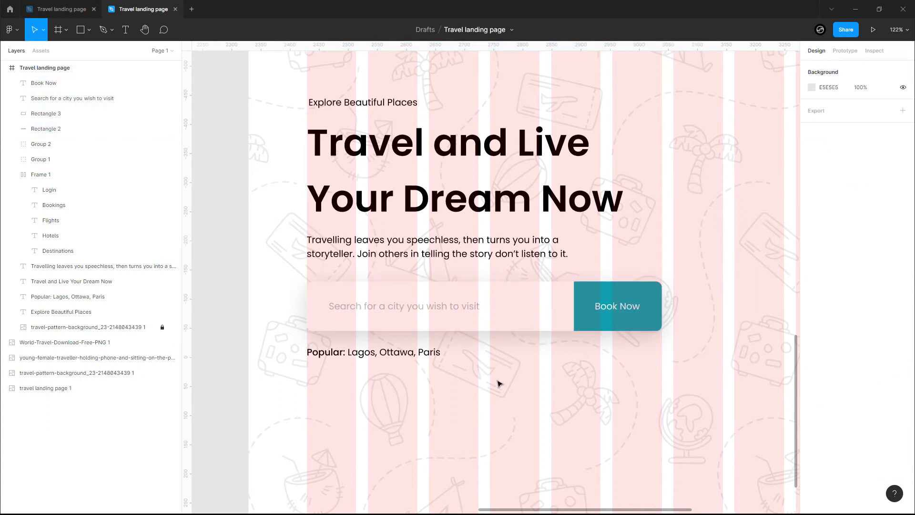
- Look at the Blobs plugin's shape options for the Travel landing page frame and close it without inserting a blob
scroll(499, 390, down, 5)
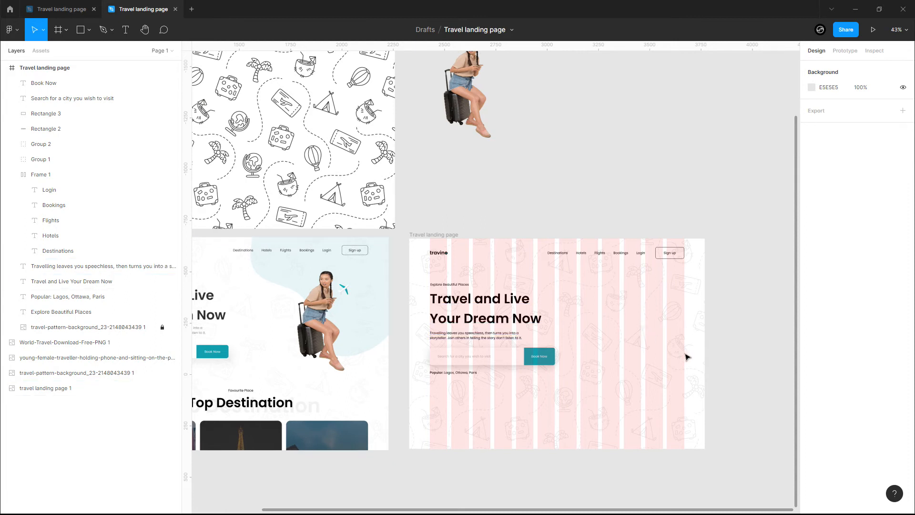
drag(661, 406, 622, 414)
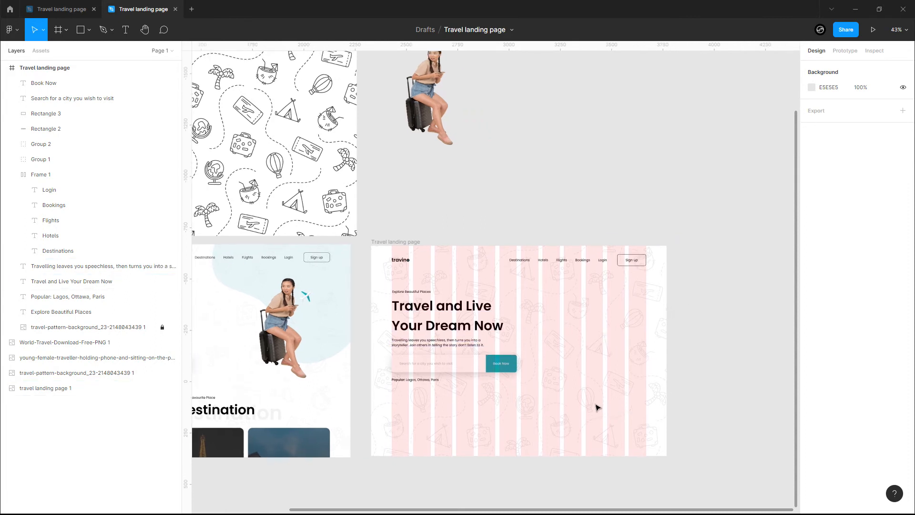
right_click(585, 329)
mouse_move(601, 439)
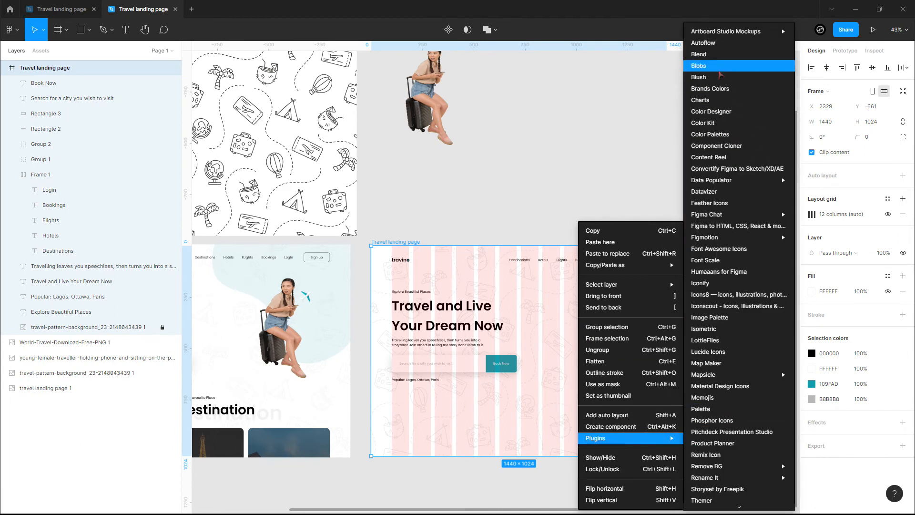
click(719, 71)
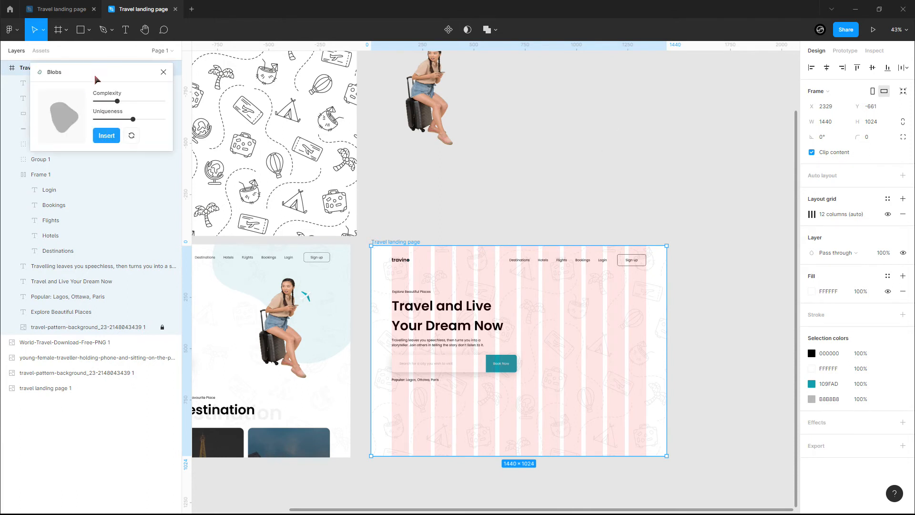
drag(97, 79, 134, 100)
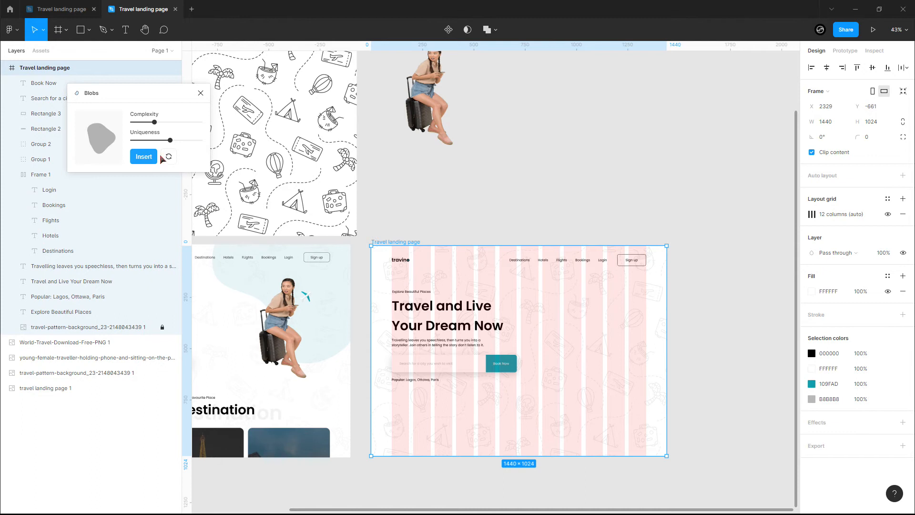
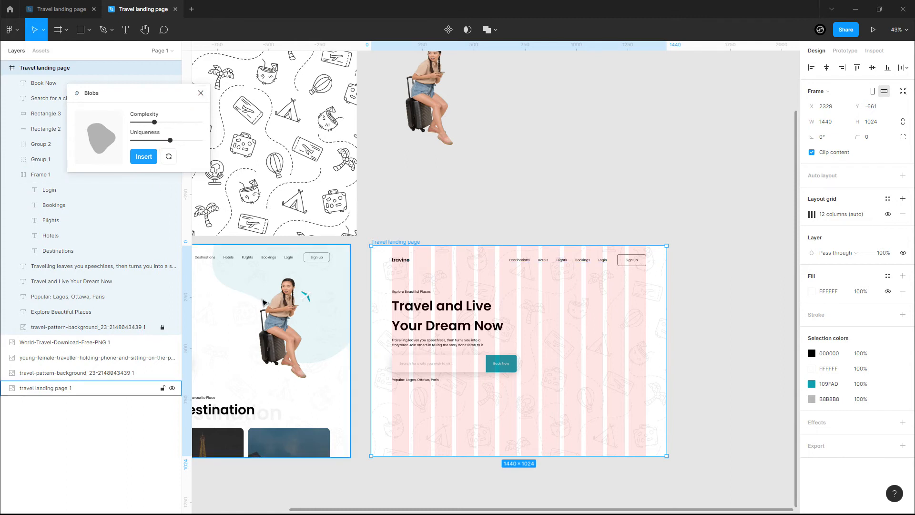
click(201, 93)
- Copy the teal blob vector from the finished design file and paste it into the new file's Travel landing page frame
click(61, 9)
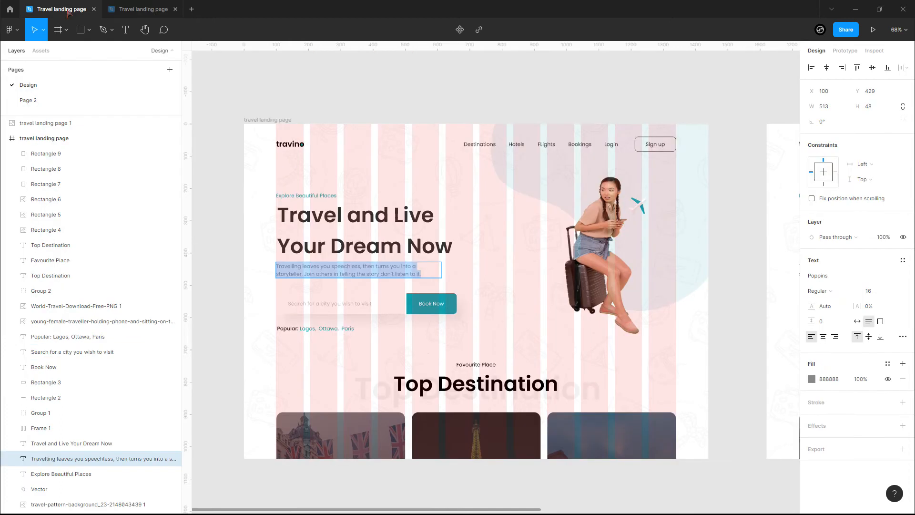
click(689, 237)
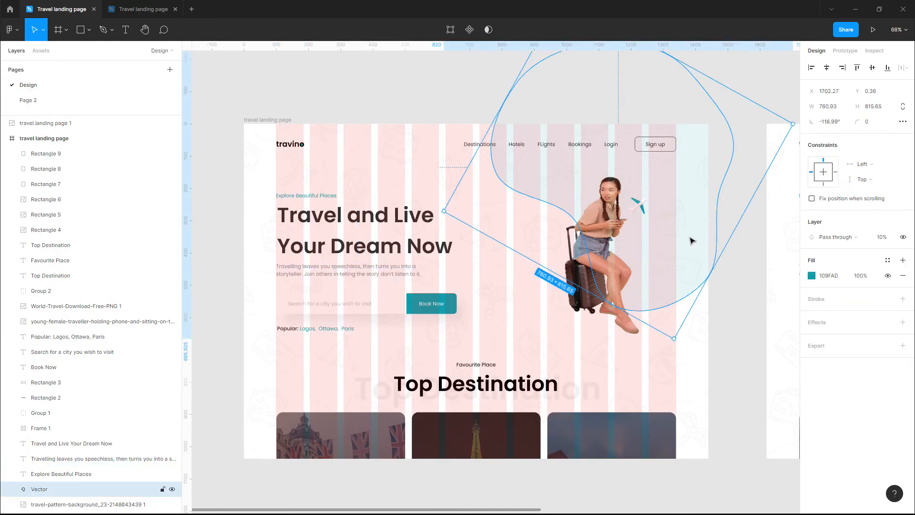
key(Delete)
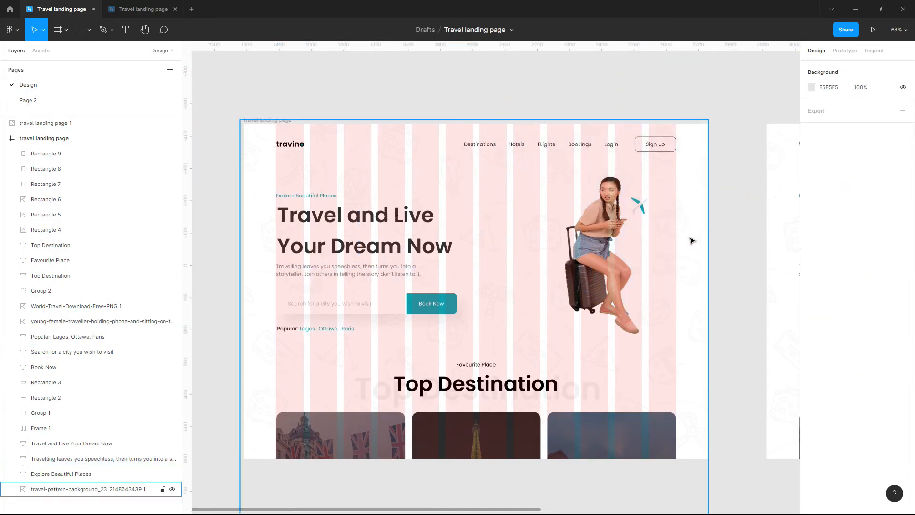
key(ctrl+z)
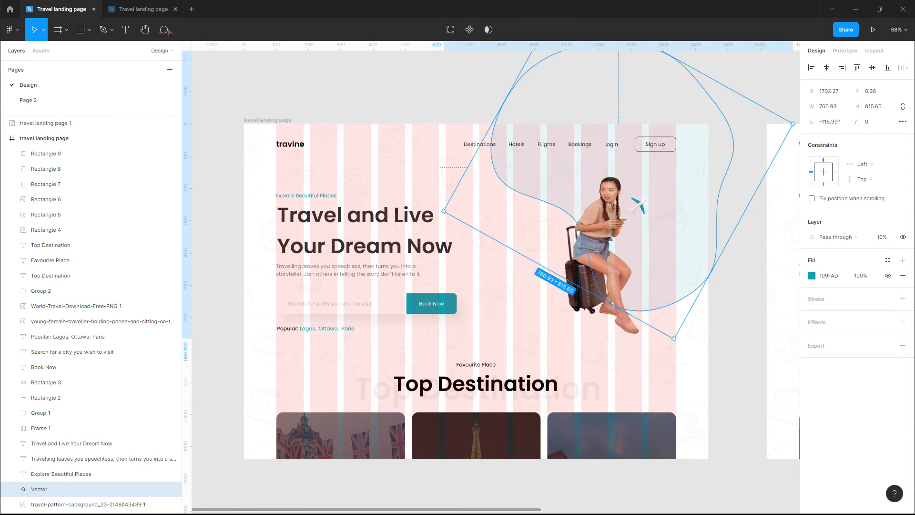
key(ctrl+Tab)
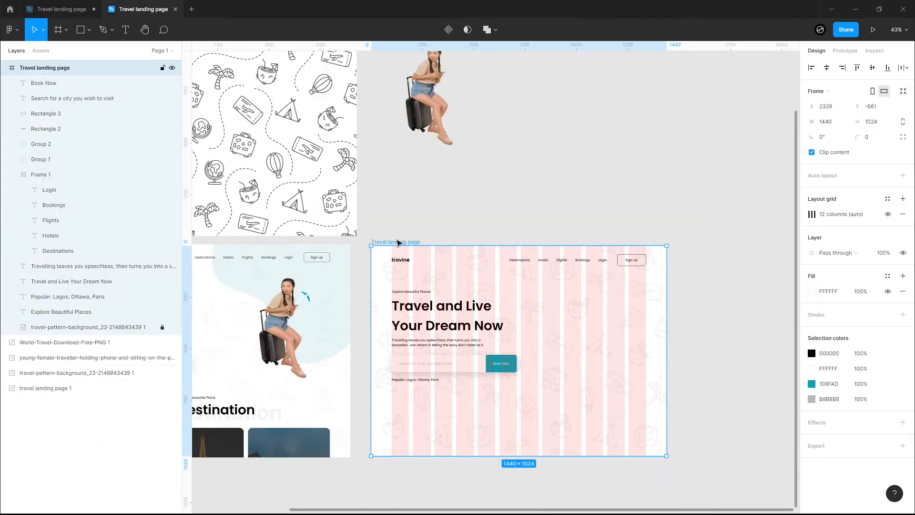
key(ctrl+v)
- Set the pasted blob's layer opacity to 100%
click(882, 238)
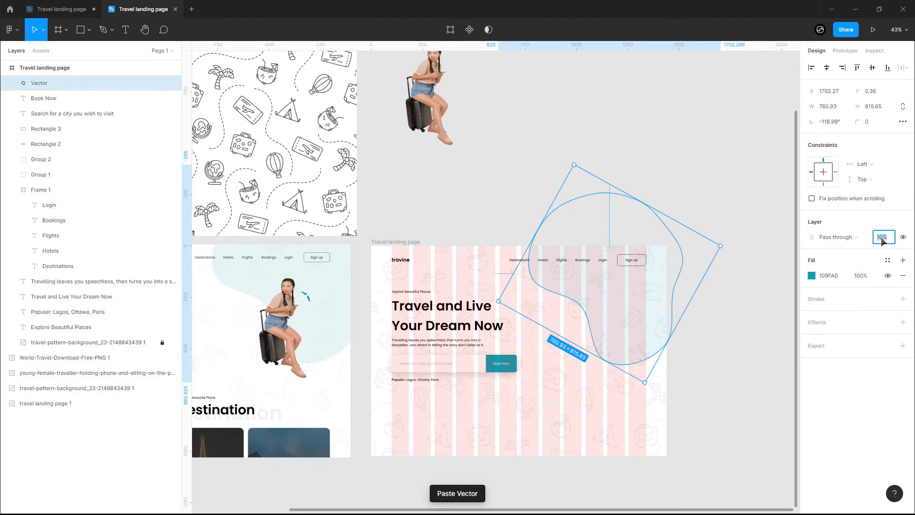
text(100)
key(Return)
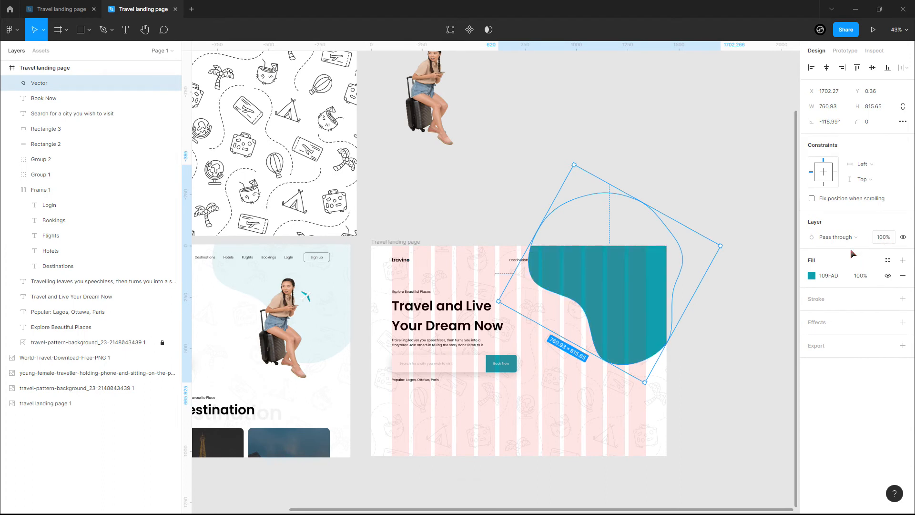
- Place the blob in the frame at X 1717.27, Y 0.36 and order it directly above the locked travel pattern layer
click(715, 337)
click(612, 315)
drag(617, 318, 707, 207)
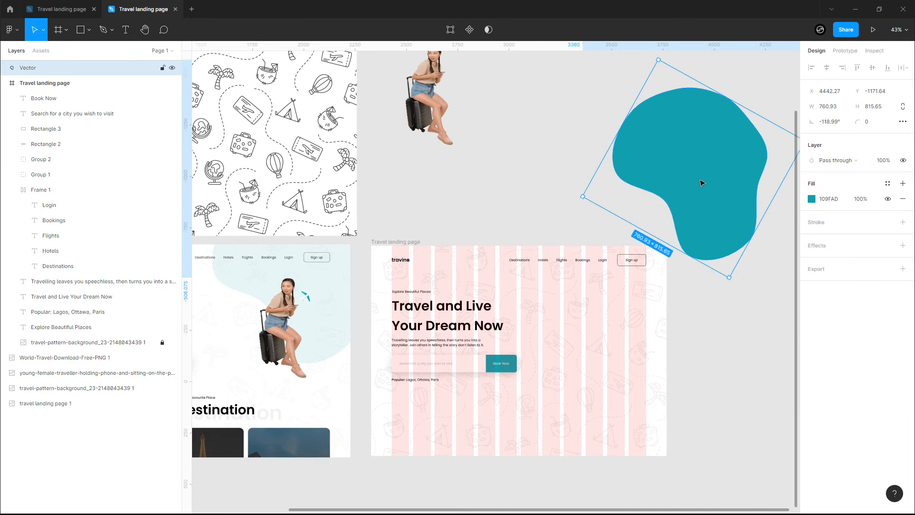
drag(706, 175, 625, 281)
drag(41, 84, 123, 337)
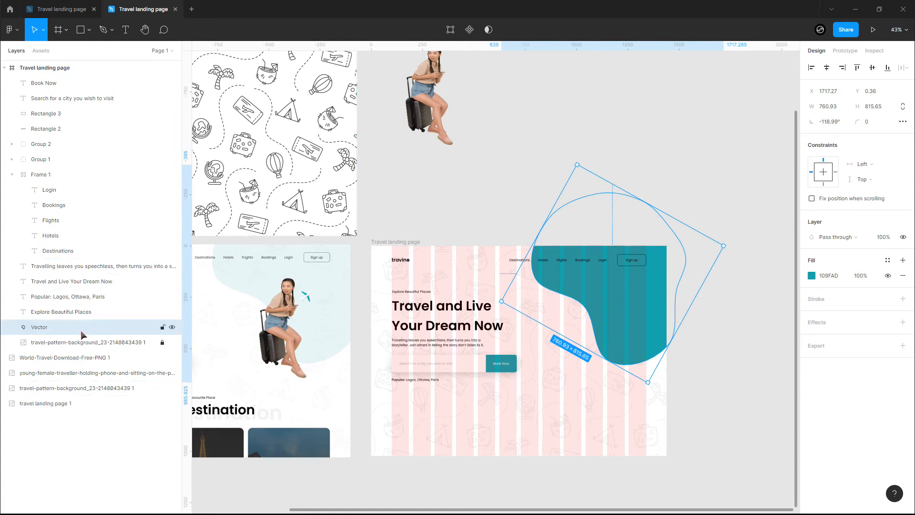
- Reduce the blob's layer opacity, trying 10% first and settling on 20%
click(883, 238)
key(Return)
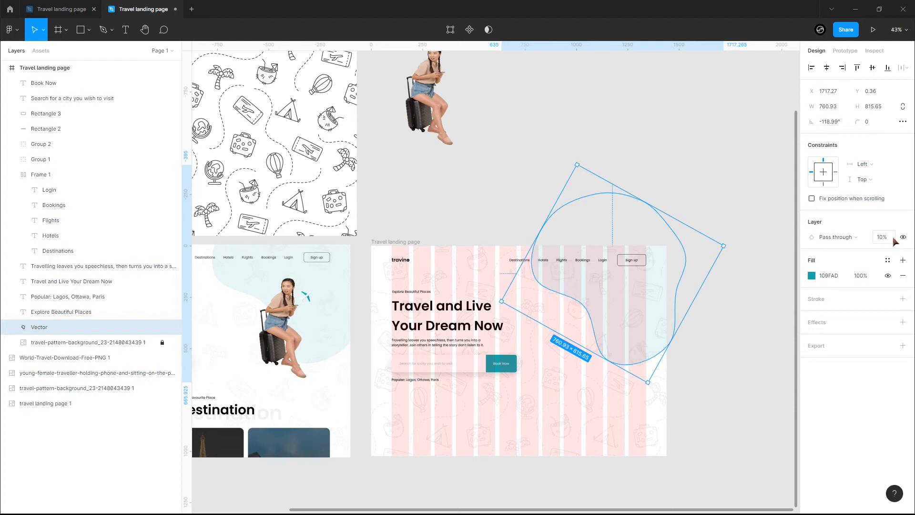
click(882, 238)
key(Return)
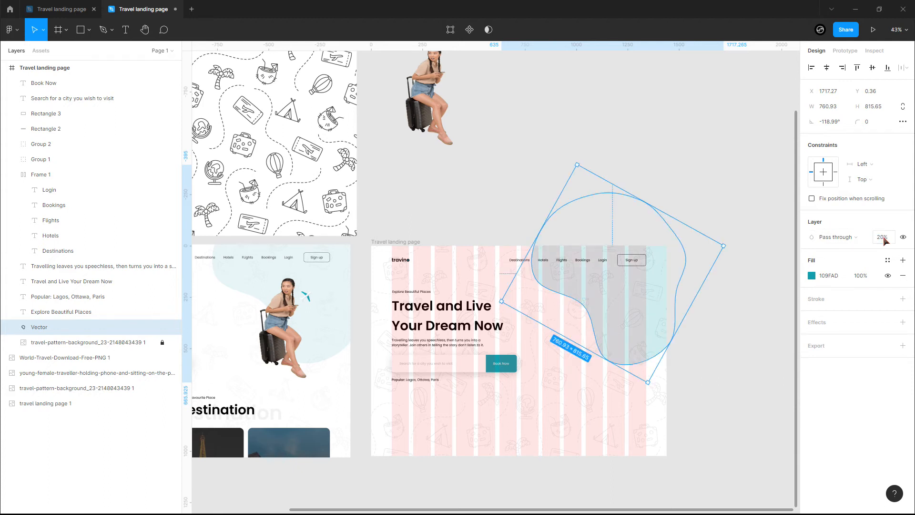
click(671, 164)
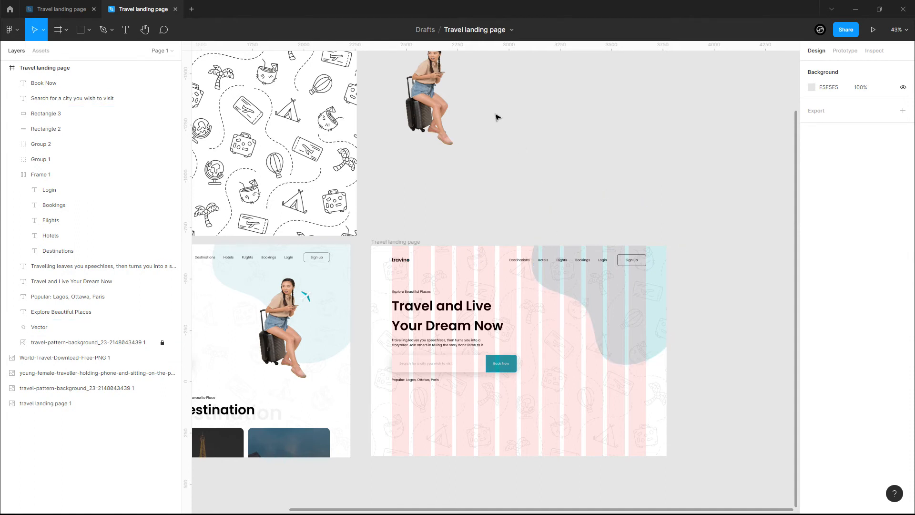
- Move the seated traveller image into the Travel landing page frame over the blob at X 854, Y 163
click(437, 114)
scroll(487, 188, up, 2)
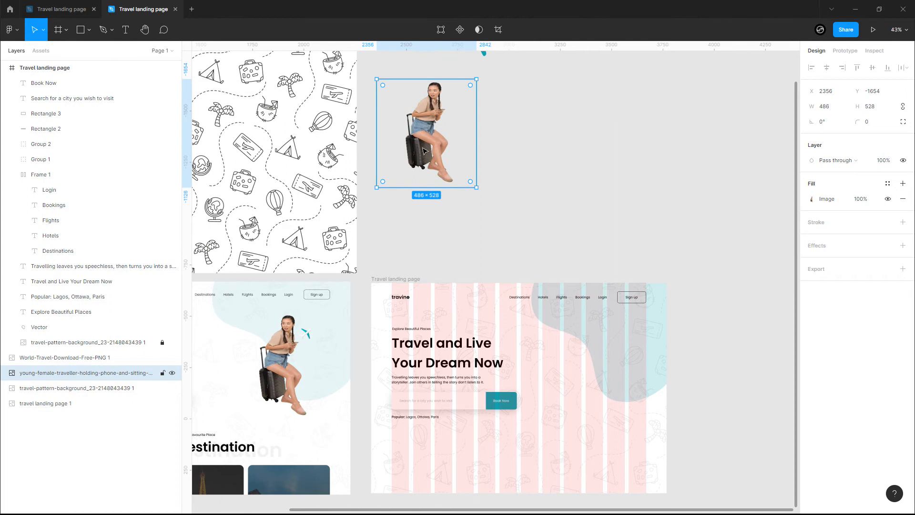
drag(415, 149, 605, 384)
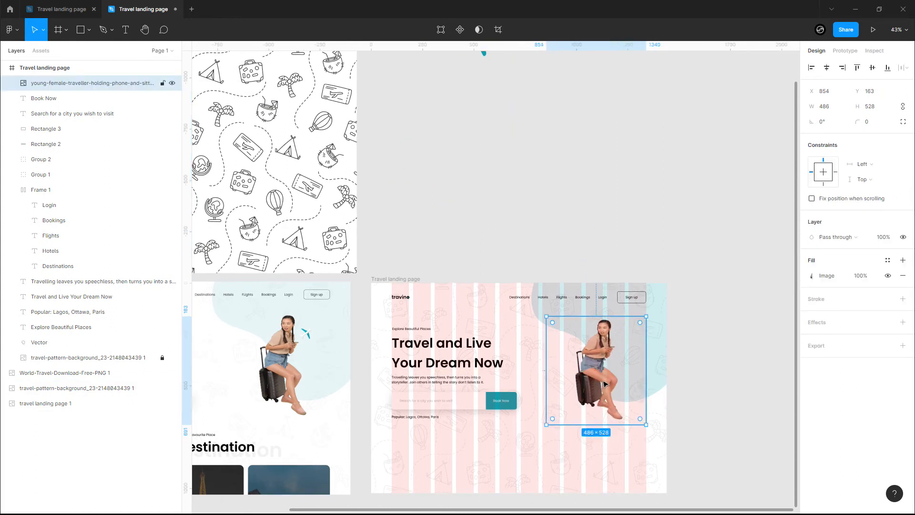
- Move the airplane image into the frame, scale it to 78 × 57 and place it beside the traveller at X 1176, Y 230
scroll(502, 127, up, 1)
scroll(502, 127, up, 4)
click(465, 136)
drag(465, 135, 620, 436)
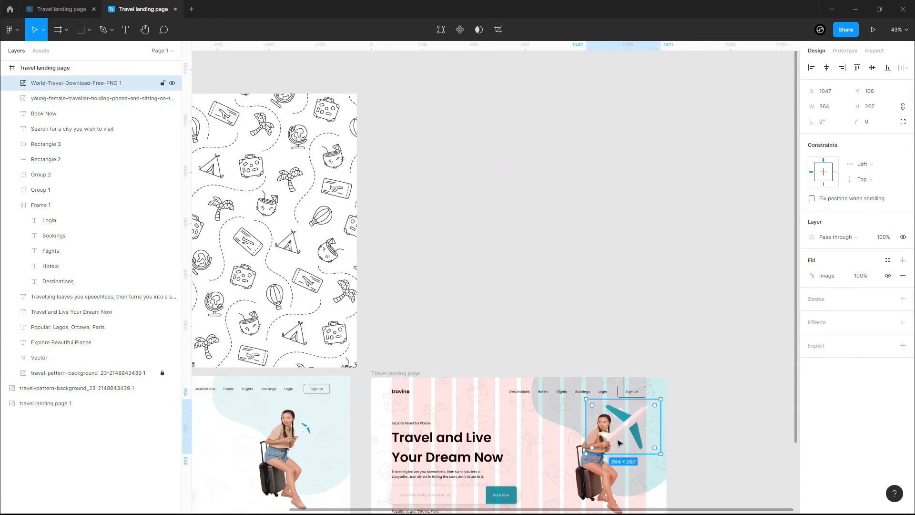
scroll(625, 419, down, 3)
scroll(657, 312, up, 2)
scroll(657, 312, up, 5)
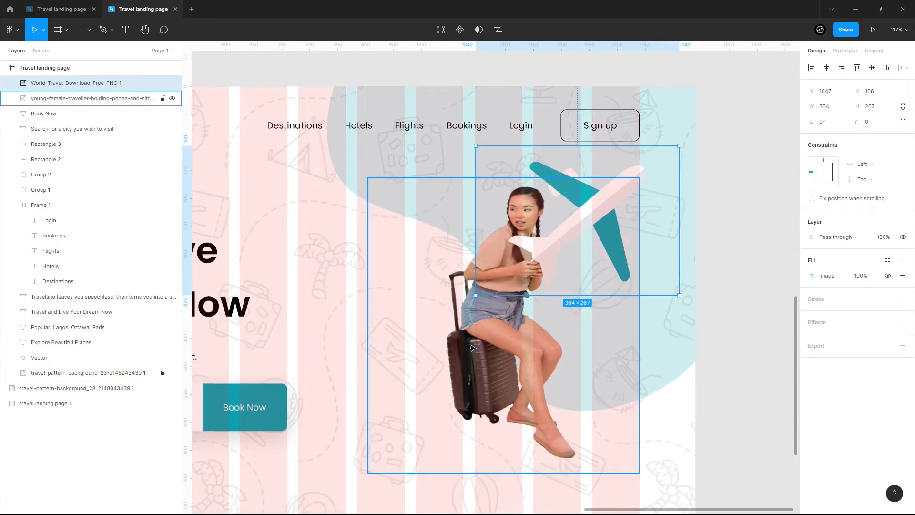
drag(678, 295, 577, 237)
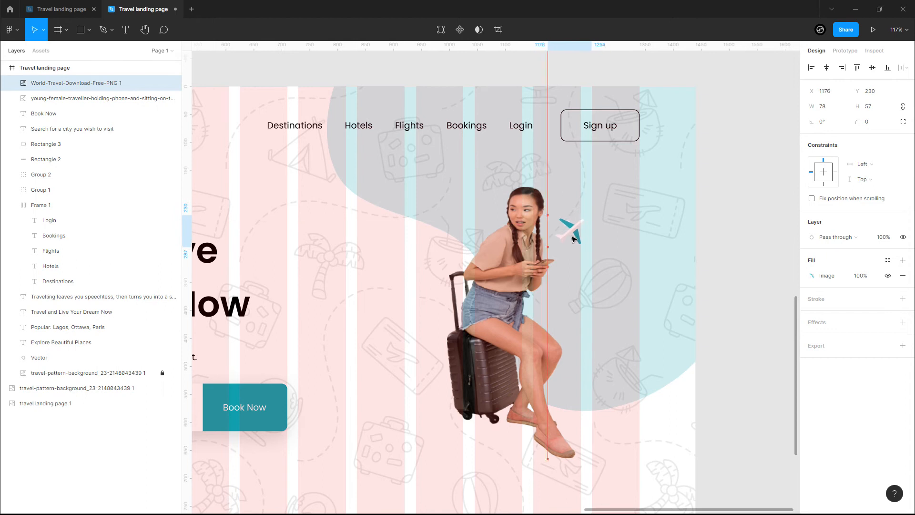
- Shift the traveller and airplane images together about 40 px to the left and compare their placement with the reference
shift+click(496, 334)
drag(521, 321, 499, 321)
scroll(510, 324, down, 5)
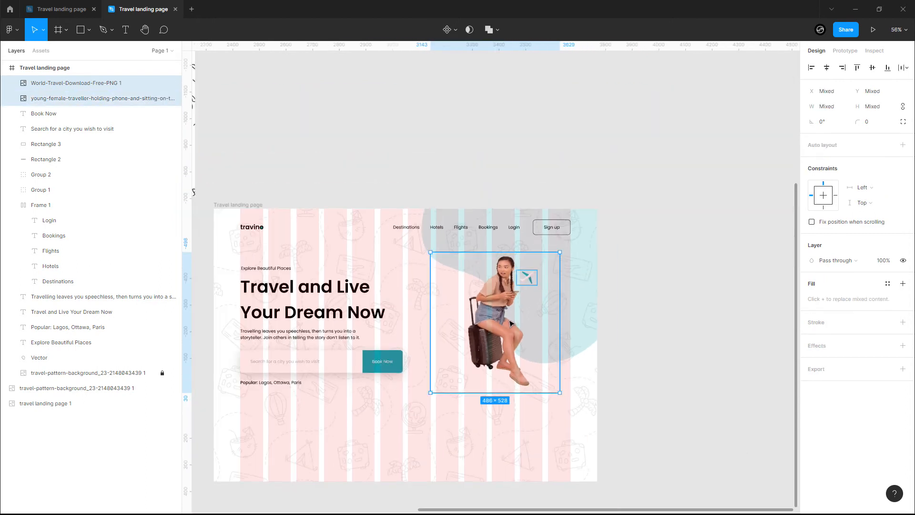
click(452, 456)
scroll(524, 382, left, 5)
scroll(524, 381, down, 2)
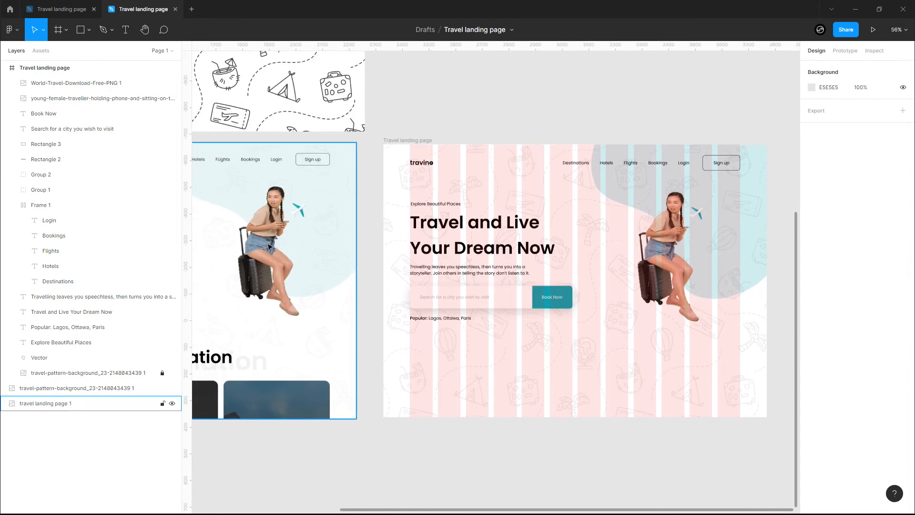
scroll(671, 339, down, 2)
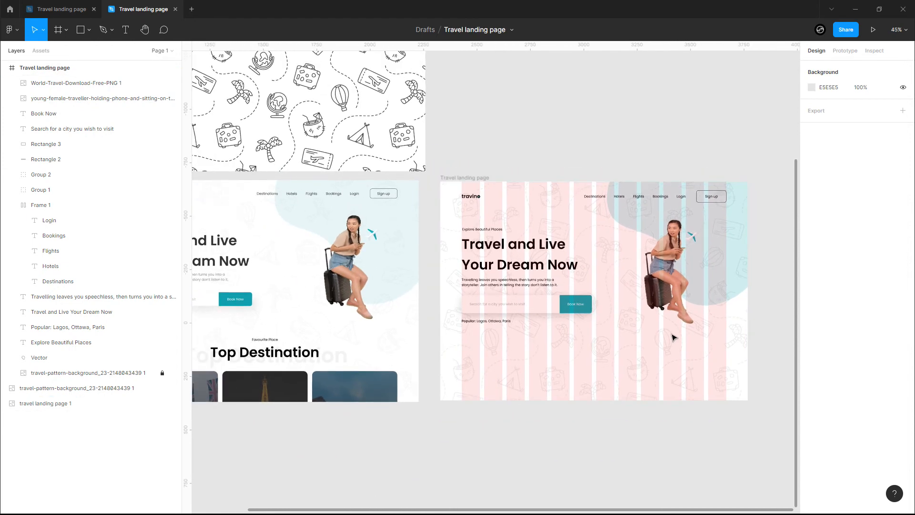
- Move the traveller and airplane images together slightly back to the right within the hero section
click(676, 274)
shift+click(691, 236)
drag(672, 278, 682, 277)
click(644, 366)
- Examine the hero section of the reference landing page beside the working frame
scroll(644, 366, down, 2)
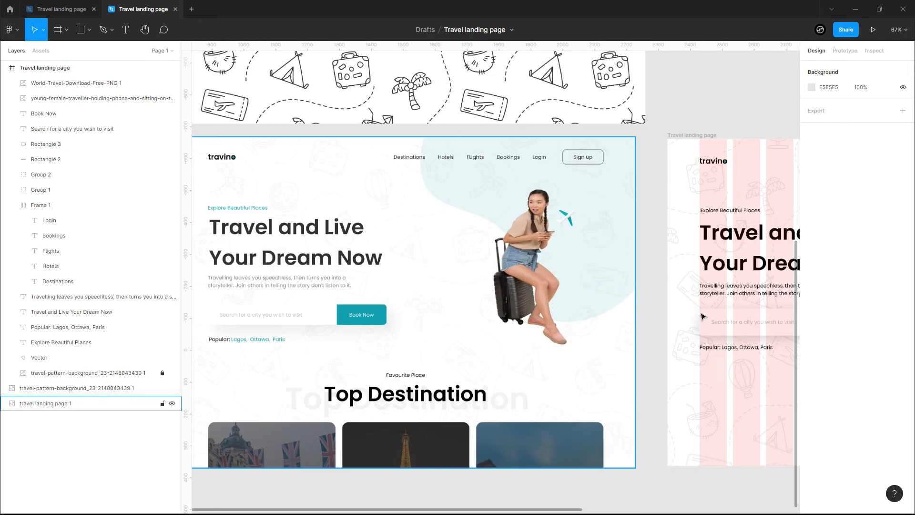
scroll(345, 320, up, 4)
drag(692, 359, 648, 352)
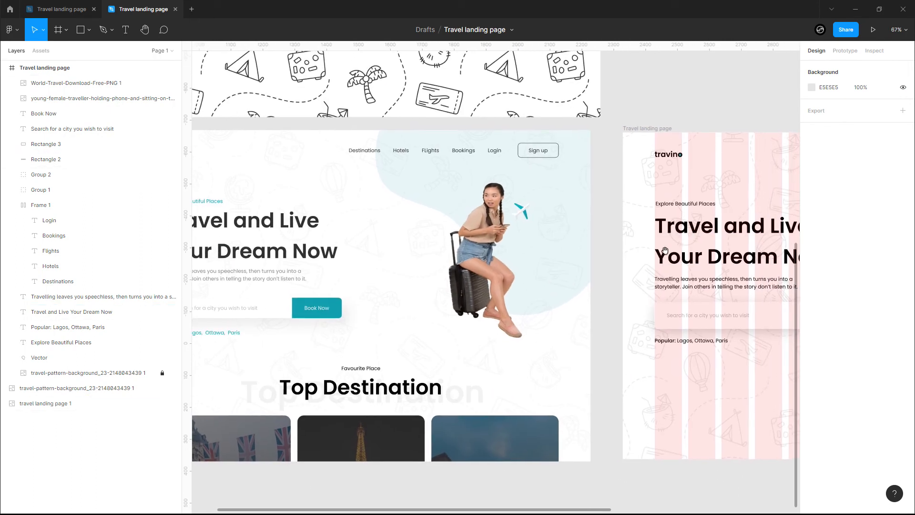
- Colour the "Explore Beautiful Places" text teal and set the "Travel and Live Your Dream Now" heading's fill to 313131
click(682, 204)
click(812, 379)
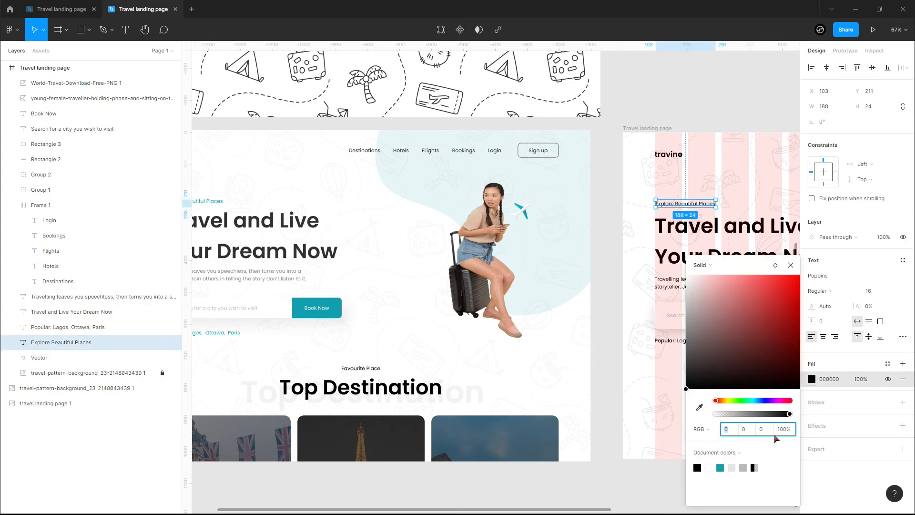
click(681, 246)
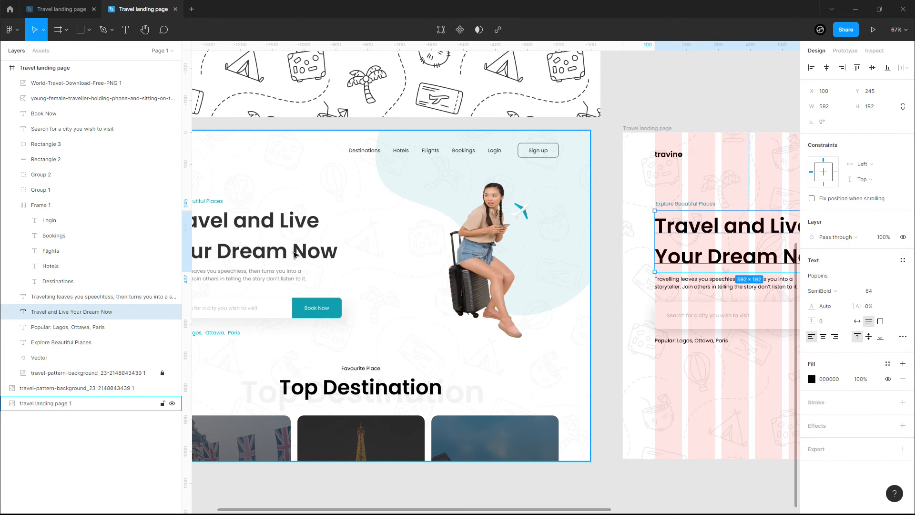
click(830, 380)
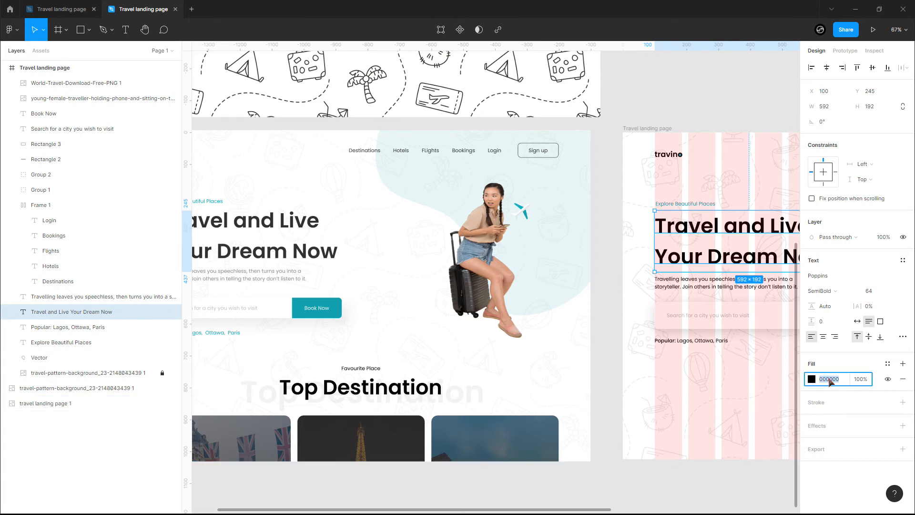
text(313131)
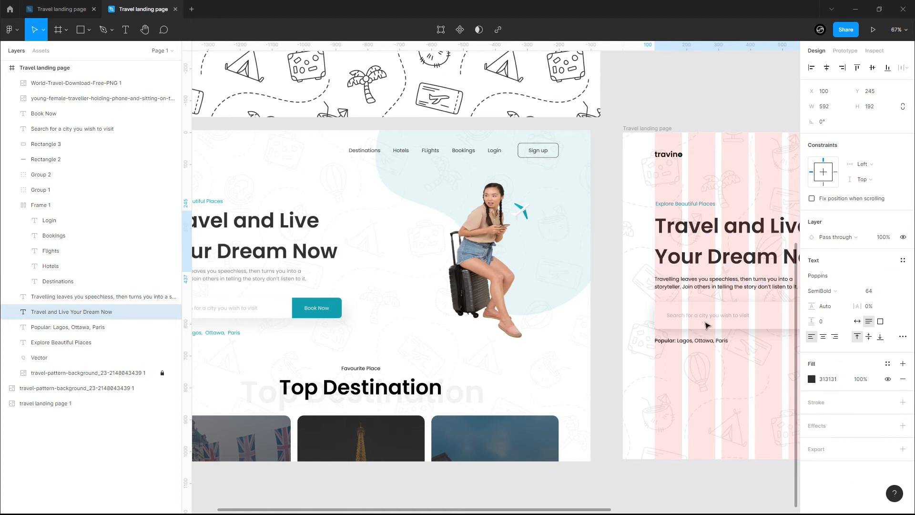
- Set the fill of the "Travelling leaves you speechless" paragraph to the grey document colour B8B8B8
click(704, 287)
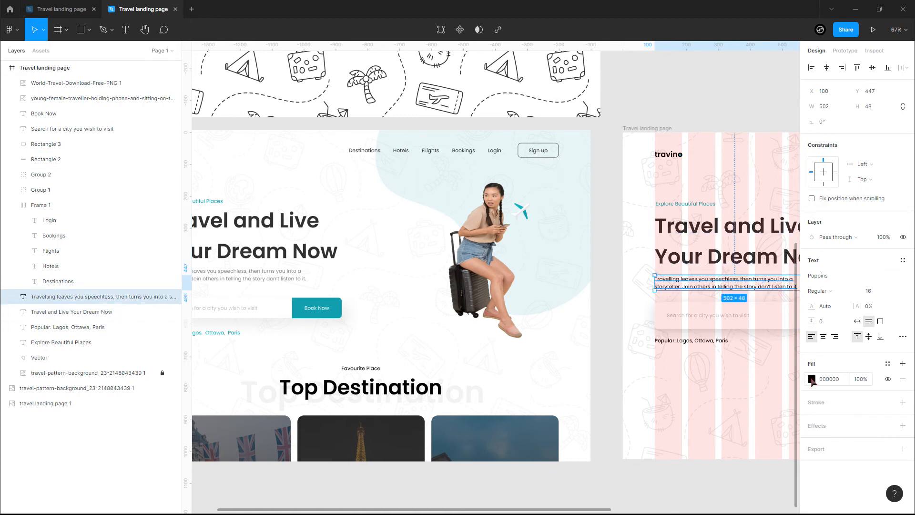
click(812, 379)
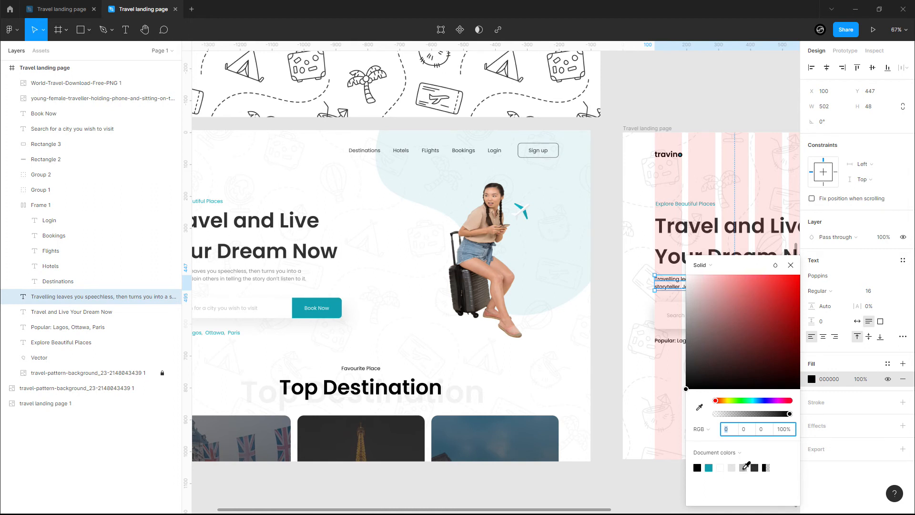
click(745, 467)
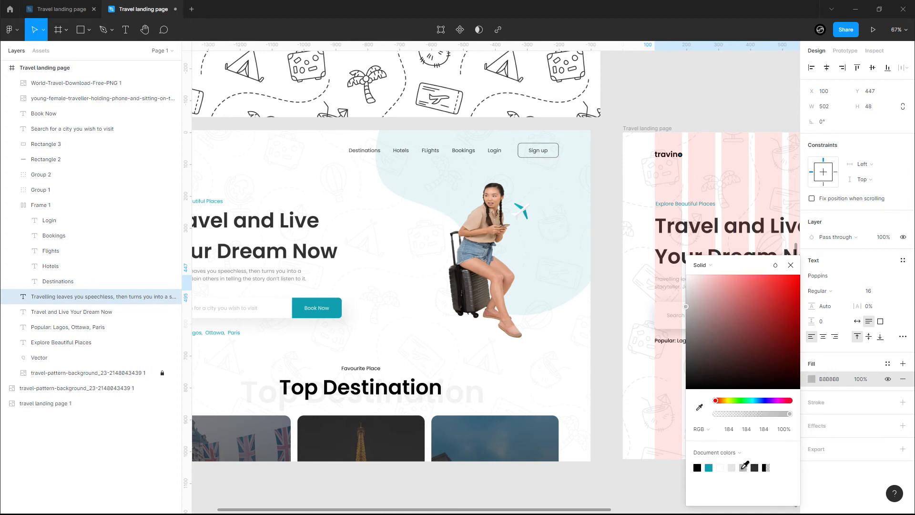
click(791, 266)
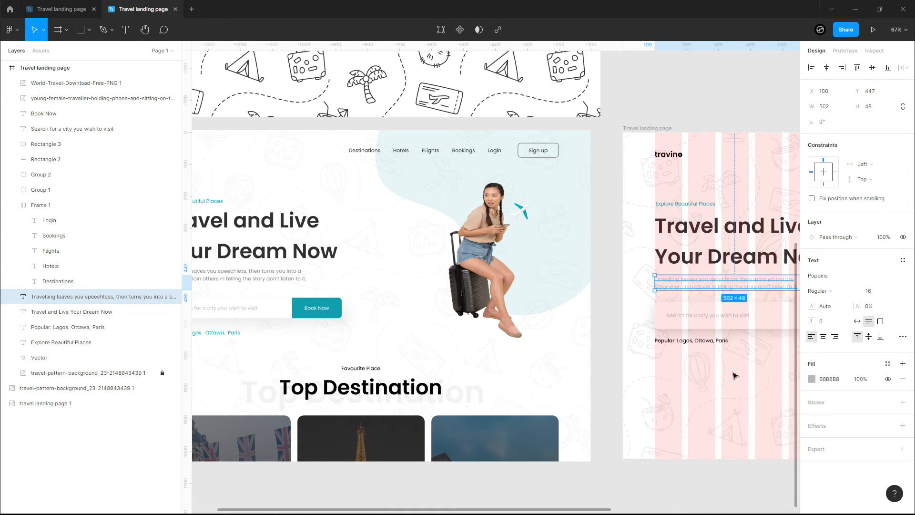
- Recolour only the word "Lagos" in the Popular line with teal 109FAD and shift the colour picker clear of the text
click(693, 343)
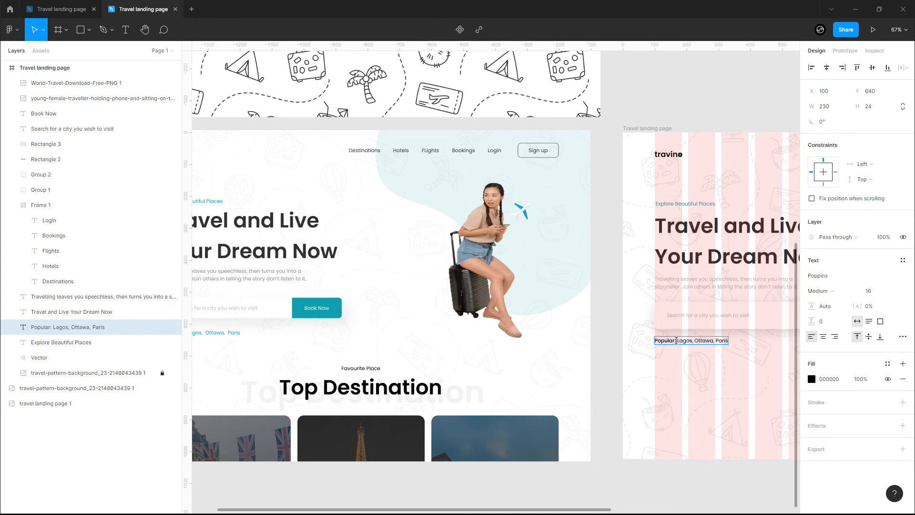
double_click(680, 340)
click(812, 379)
click(709, 468)
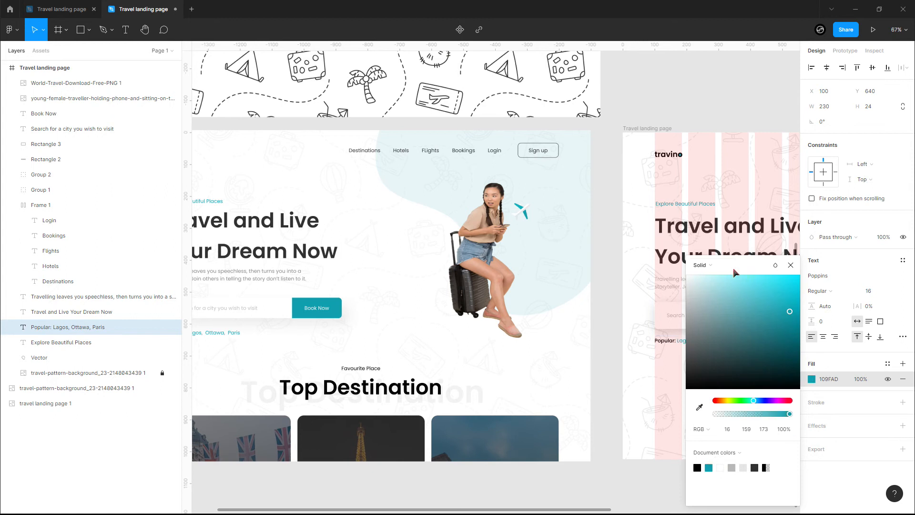
click(727, 265)
click(737, 267)
drag(750, 271, 554, 261)
- Apply teal 109FAD to the words "Paris" and "Ottawa" in the Popular line and finish editing the text
click(699, 342)
drag(711, 341, 715, 341)
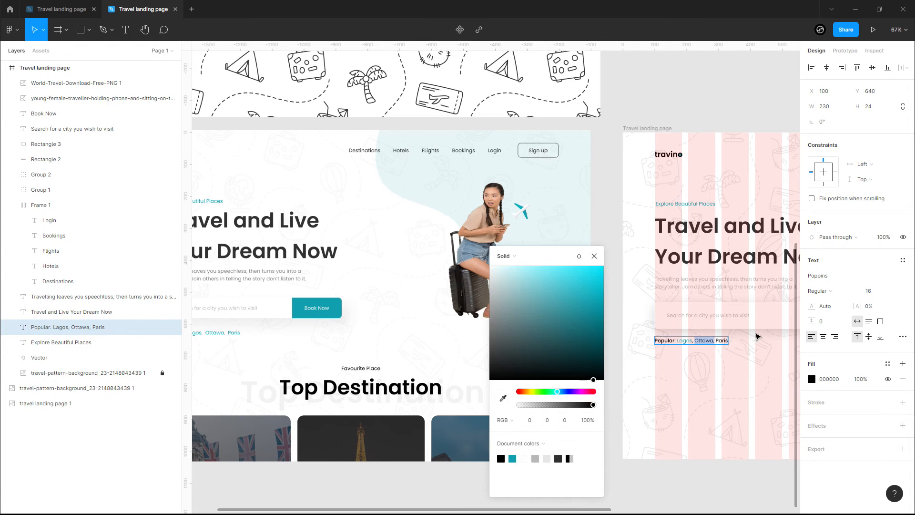
double_click(727, 339)
click(513, 458)
click(713, 341)
drag(713, 341, 693, 339)
click(513, 458)
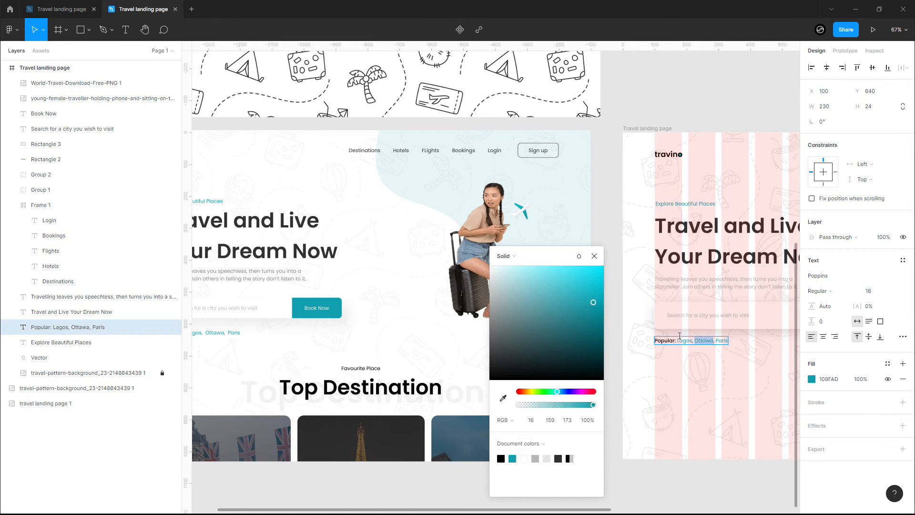
click(594, 258)
key(Escape)
- Add a "Favourite Place" text to the lower part of the working frame and shift it up and to the right
drag(735, 399, 573, 336)
scroll(661, 351, down, 1)
scroll(662, 351, down, 1)
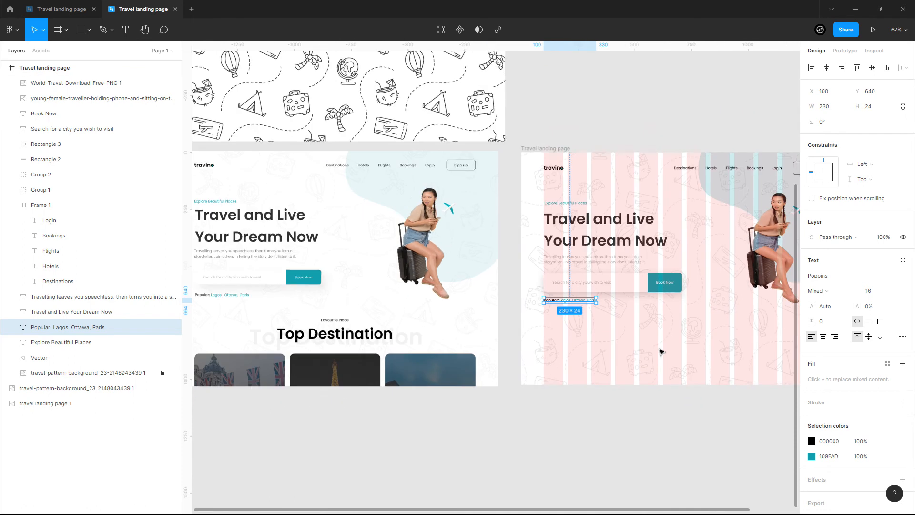
drag(710, 351, 683, 351)
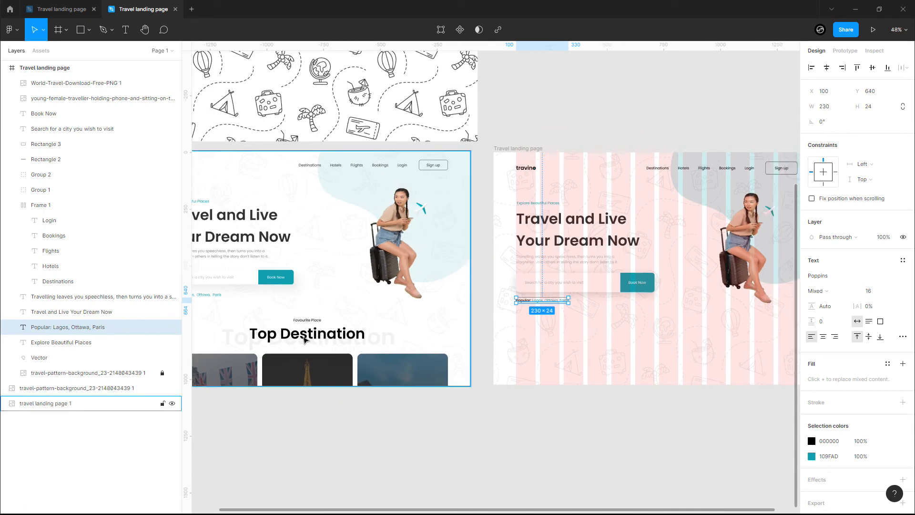
click(634, 341)
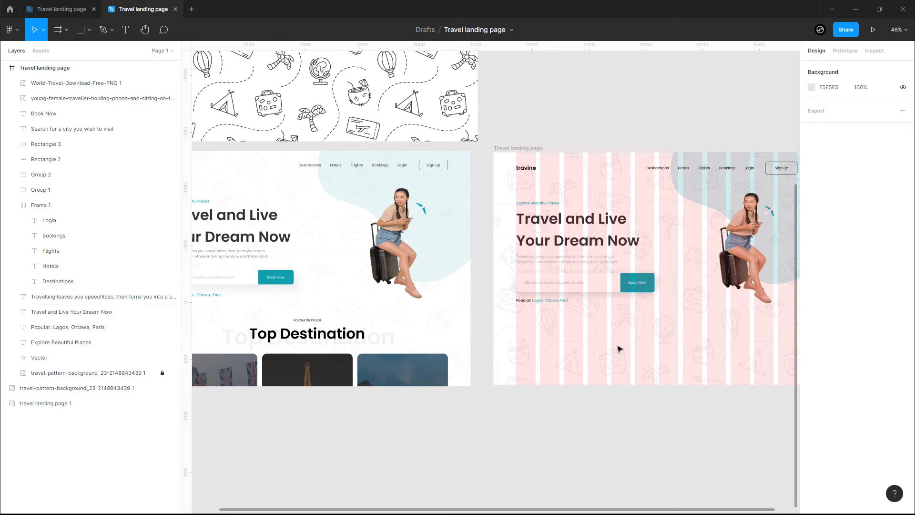
key(t)
click(633, 359)
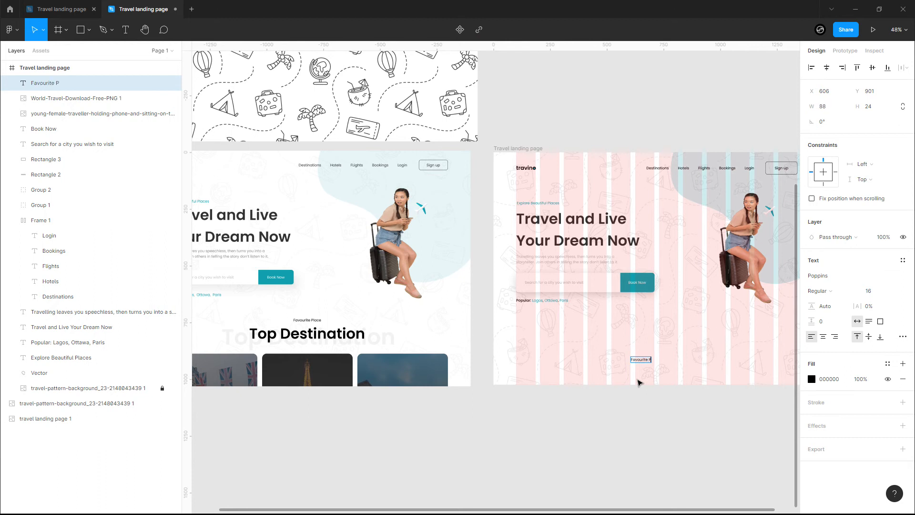
text(Favourite Place)
key(Escape)
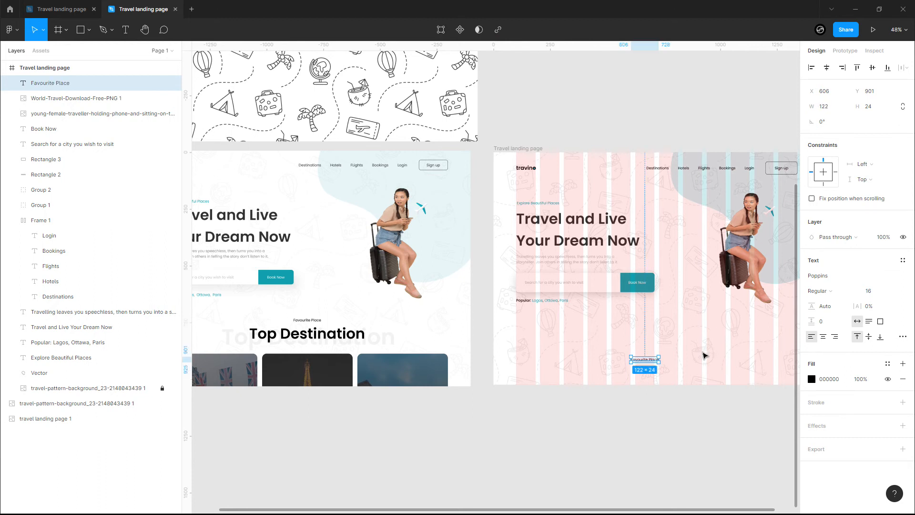
drag(647, 362, 664, 353)
- Duplicate the "Favourite Place" text below itself and change the copy's wording to "Top Destination"
key(ctrl+d)
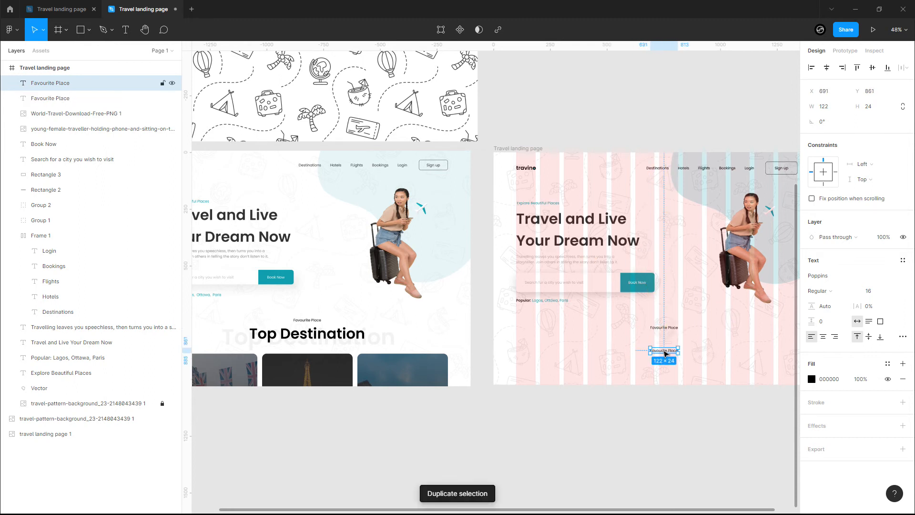
key(Return)
text(Top Destination)
key(Escape)
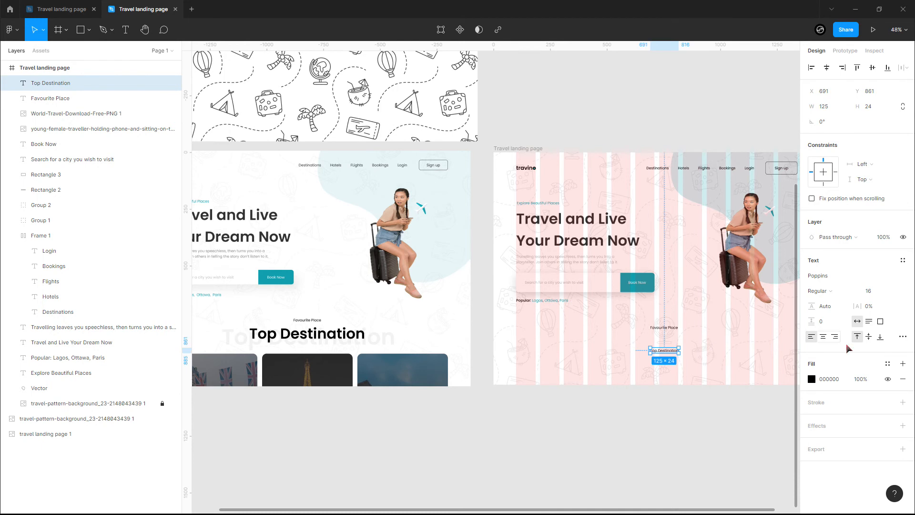
- Format the "Top Destination" text as SemiBold at font size 64
click(891, 292)
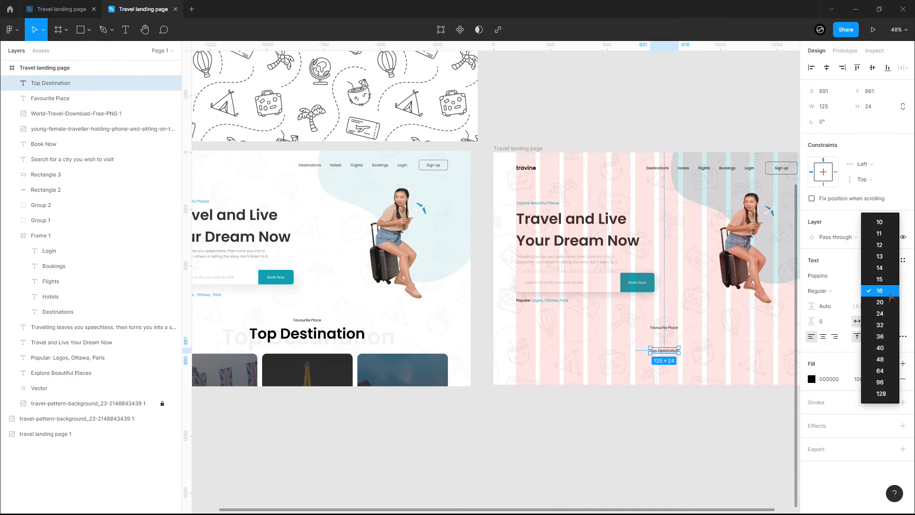
click(882, 360)
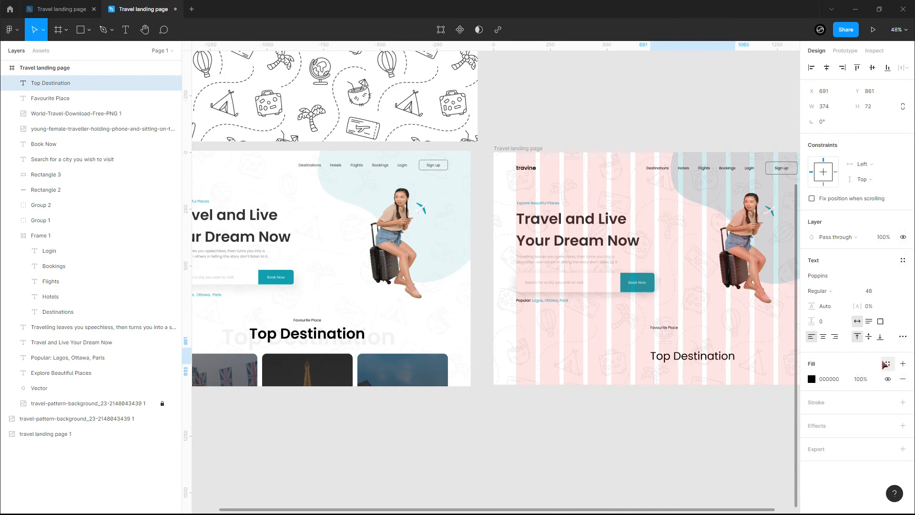
click(837, 294)
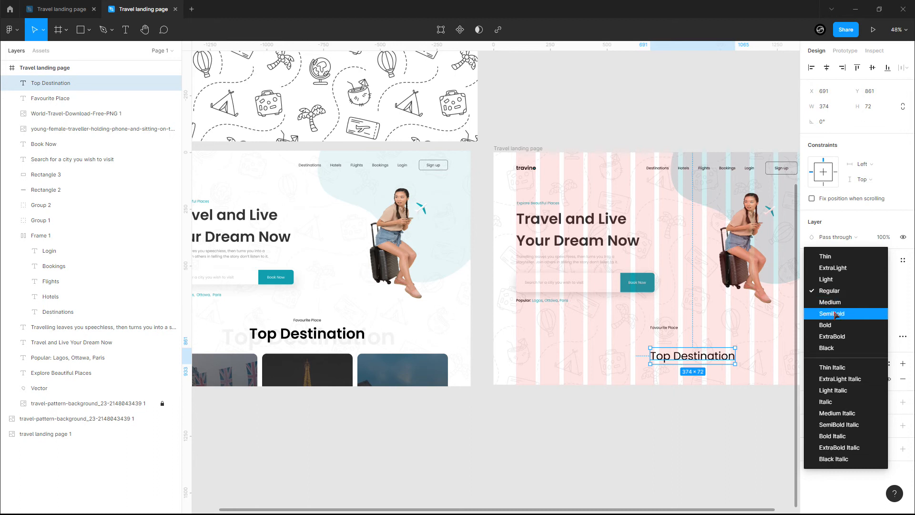
click(836, 314)
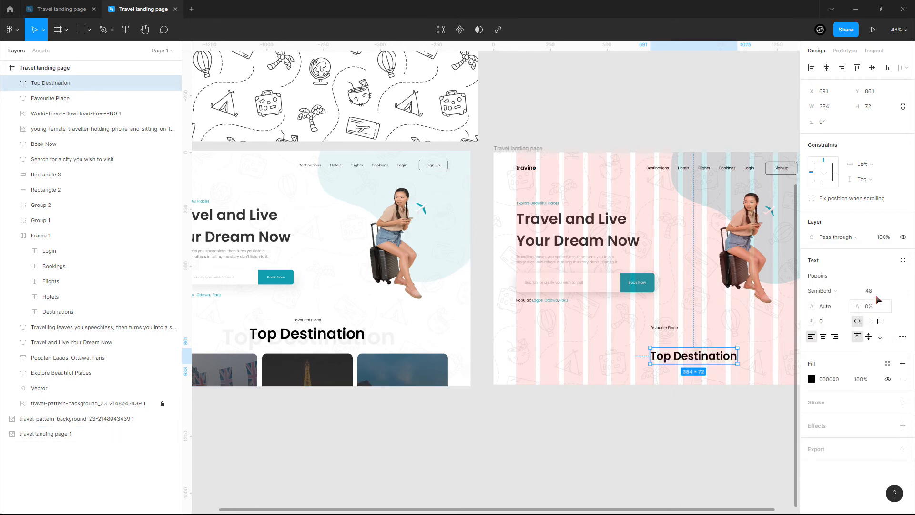
click(892, 291)
click(880, 309)
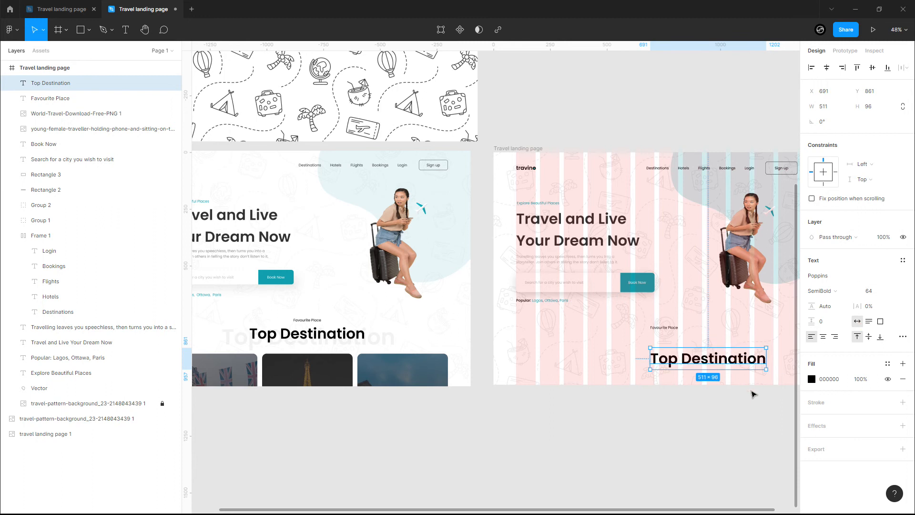
- Move the "Top Destination" heading directly beneath the "Favourite Place" label, to about X 484, Y 794
scroll(684, 413, right, 3)
scroll(683, 413, down, 1)
drag(649, 356, 596, 334)
key(ctrl+z)
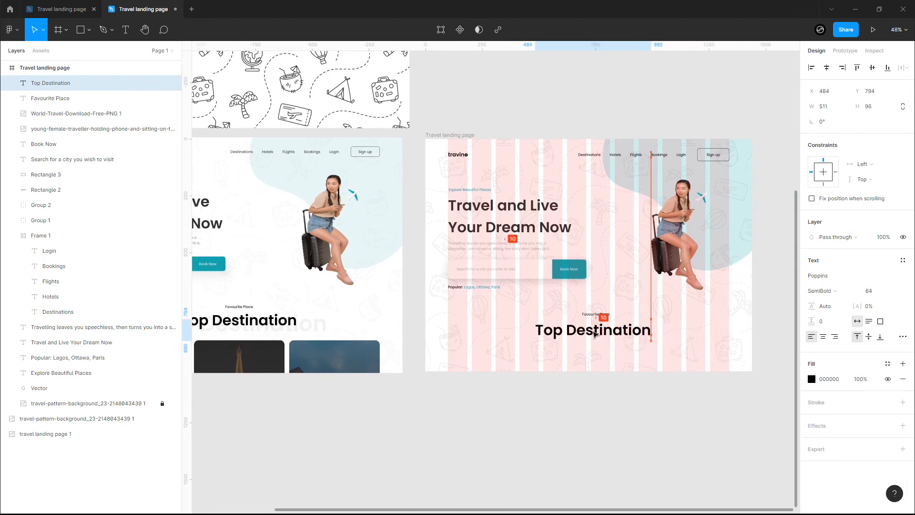
- Align the horizontal centres of "Favourite Place" and "Top Destination" and move the pair to the middle of the frame
shift+click(596, 314)
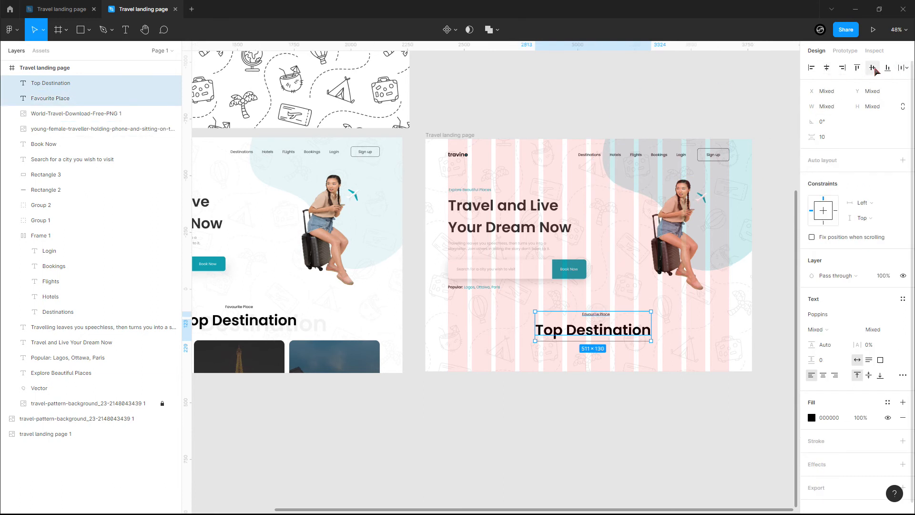
click(873, 68)
key(ctrl+z)
click(827, 68)
mouse_move(610, 335)
mouse_down()
mouse_move(611, 350)
mouse_move(609, 333)
mouse_up()
- Reduce the vertical spacing between "Favourite Place" and "Top Destination" to 1 and nudge both texts slightly upward
mouse_move(812, 137)
mouse_down()
mouse_move(777, 141)
mouse_move(803, 149)
mouse_up()
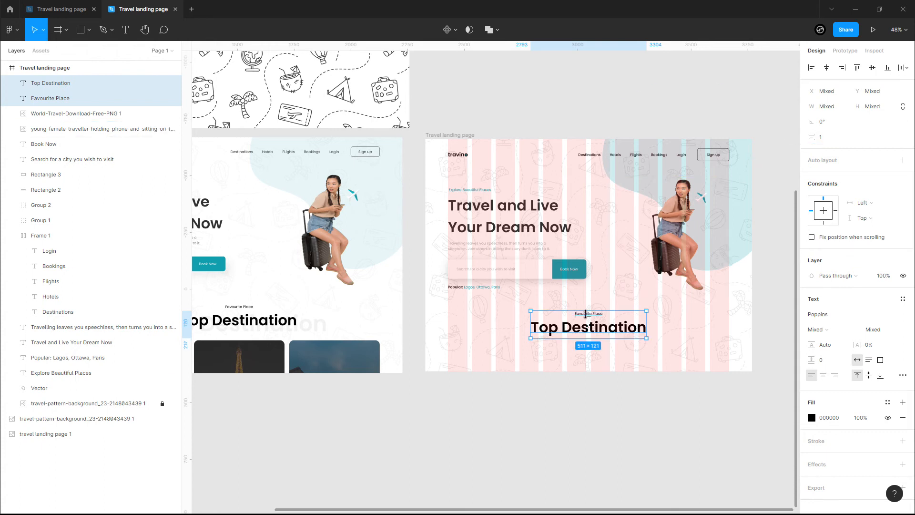
key(Up)
key(Up)
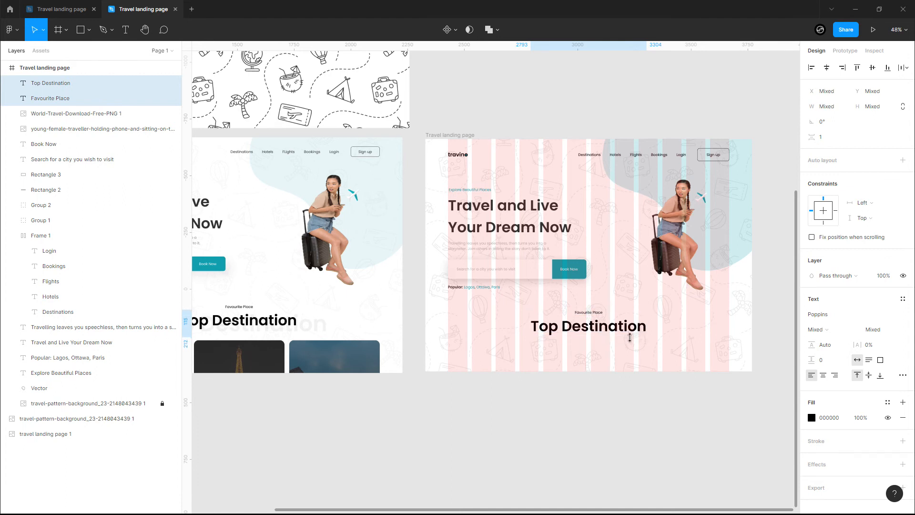
click(637, 349)
- Duplicate the "Top Destination" heading in place and select the copy that lies underneath
scroll(687, 367, up, 5)
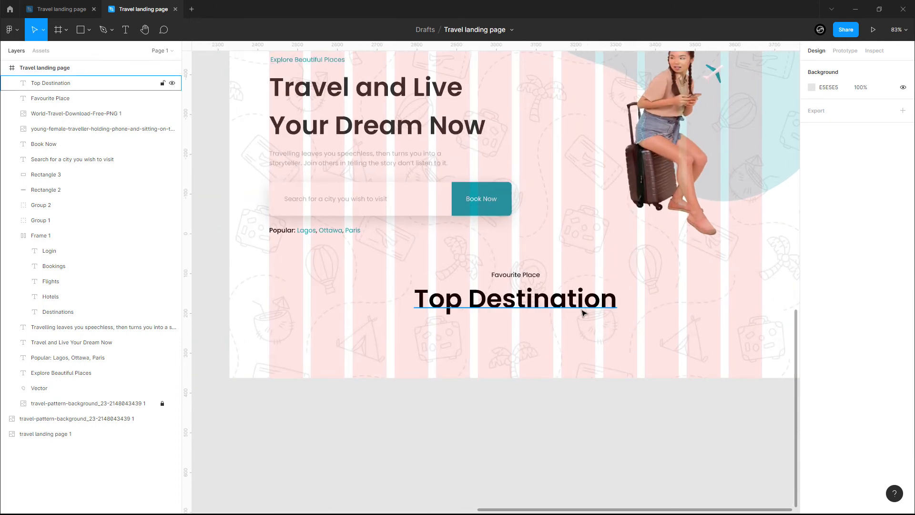
click(564, 299)
key(ctrl+d)
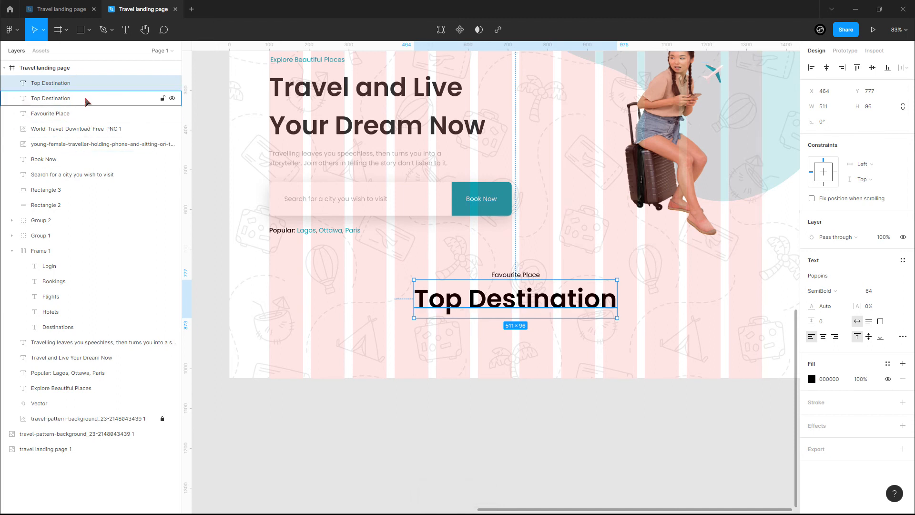
click(88, 100)
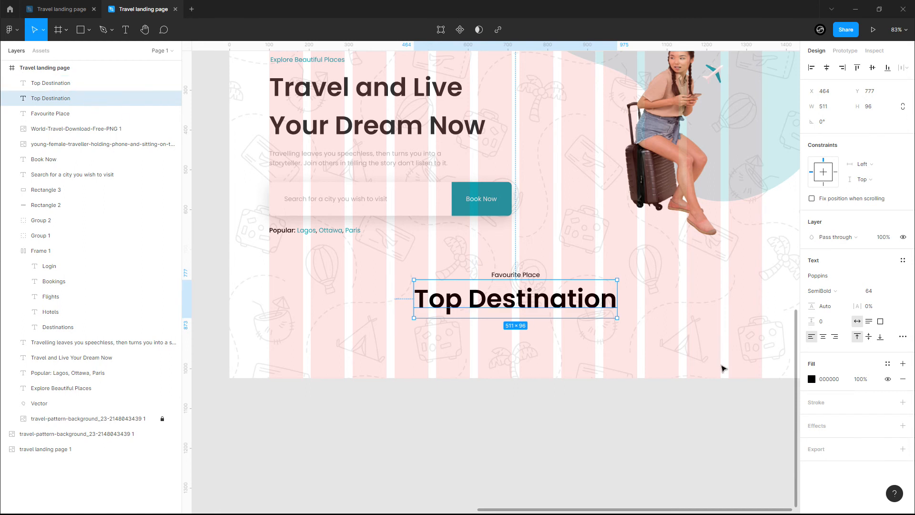
- Set the fill of the underlying "Top Destination" copy to light grey E5E5E5, keeping the Normal blend mode
click(812, 379)
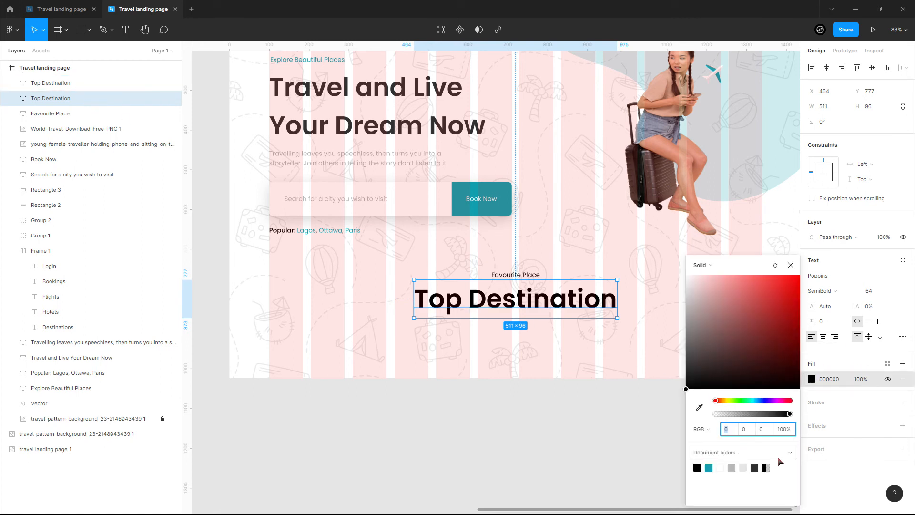
click(744, 470)
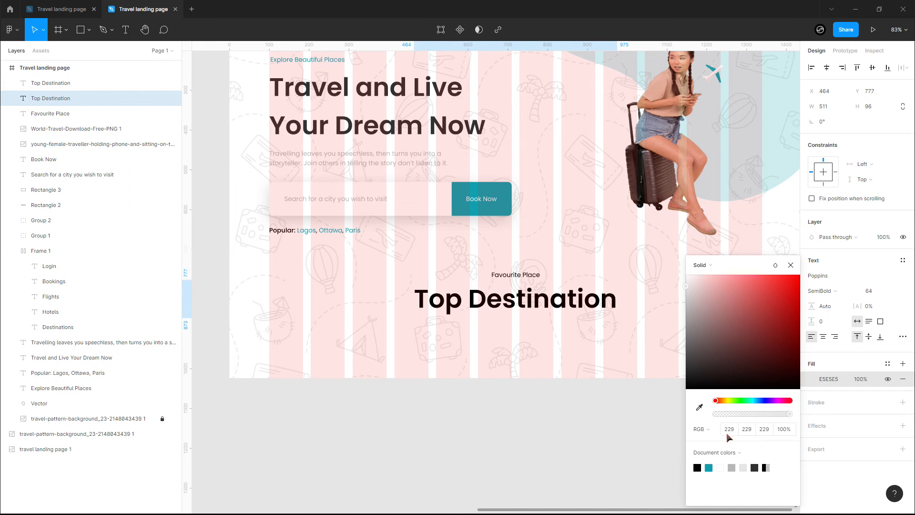
click(735, 466)
click(744, 468)
click(776, 265)
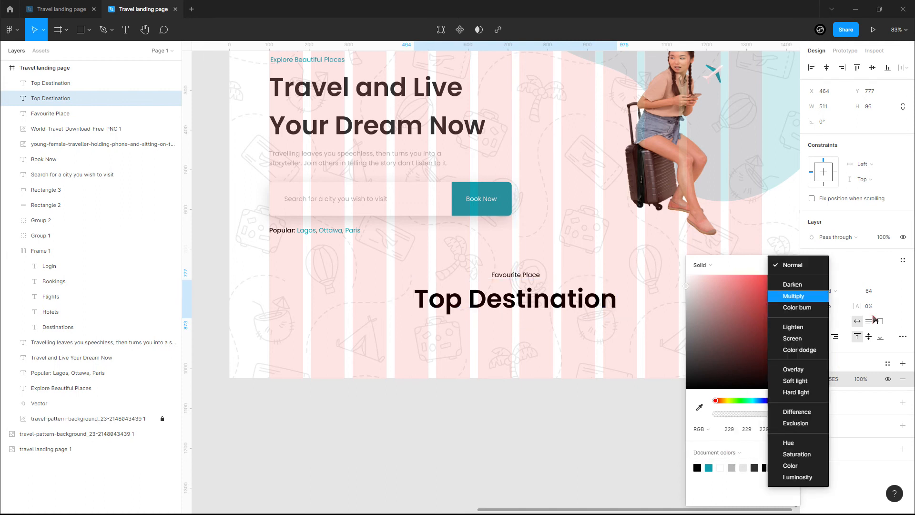
click(741, 268)
click(791, 265)
- Enlarge the grey "Top Destination" copy to font size 96 and centre it behind the black heading
click(880, 292)
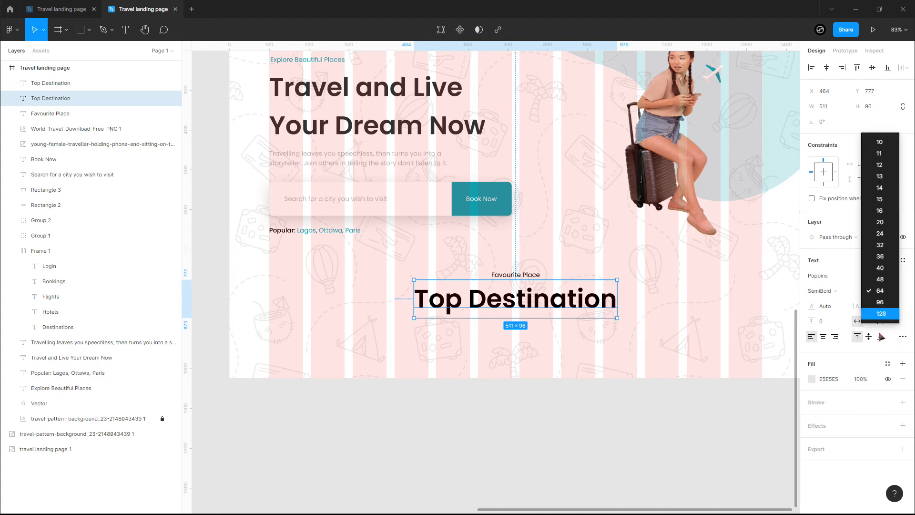
click(874, 309)
drag(689, 321, 635, 319)
click(642, 357)
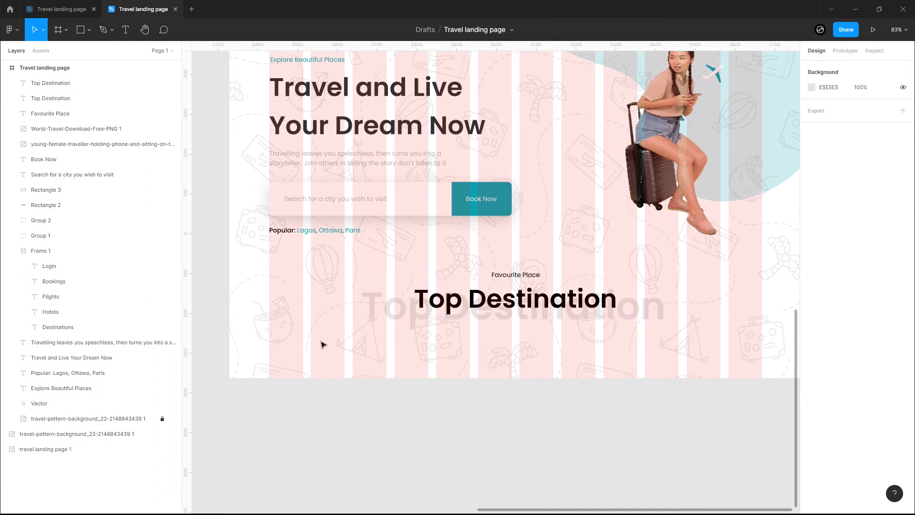
- Draw a rectangle about 401 × 415 below the heading, starting at the first layout column, and round its corners to 20
key(r)
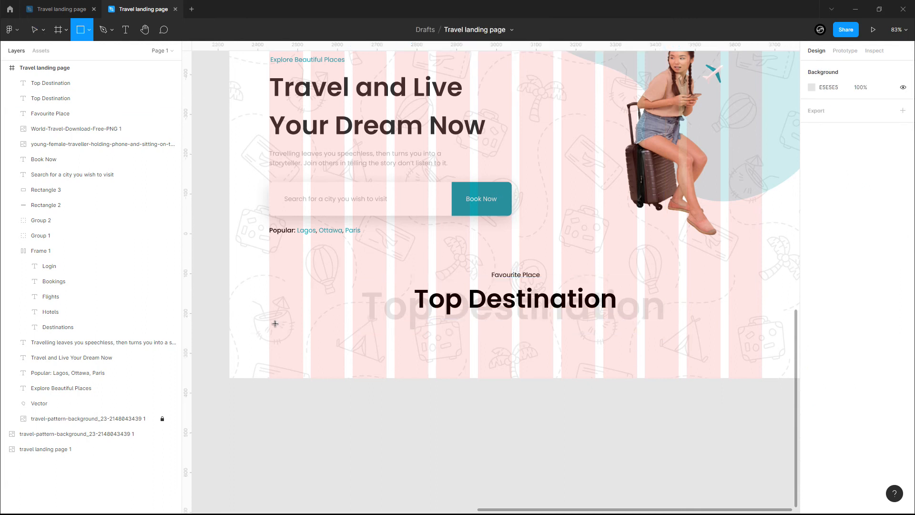
drag(269, 320, 430, 487)
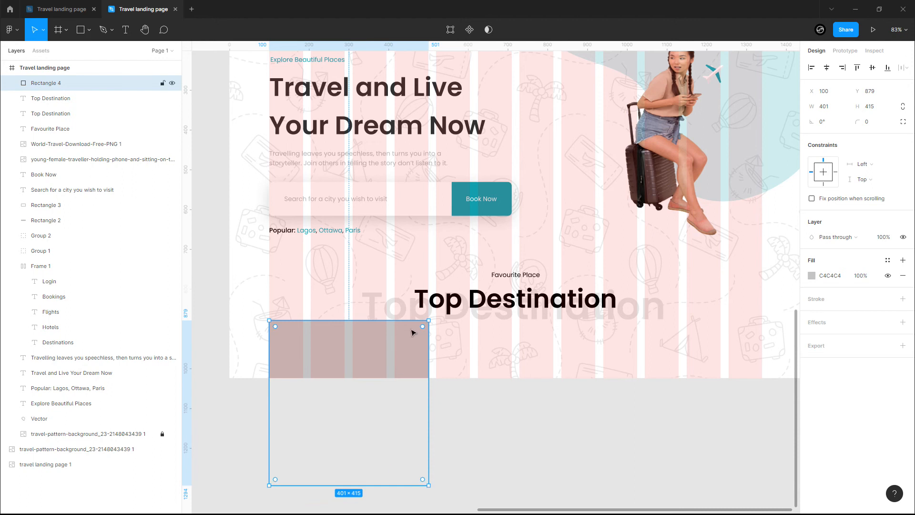
drag(427, 332, 403, 347)
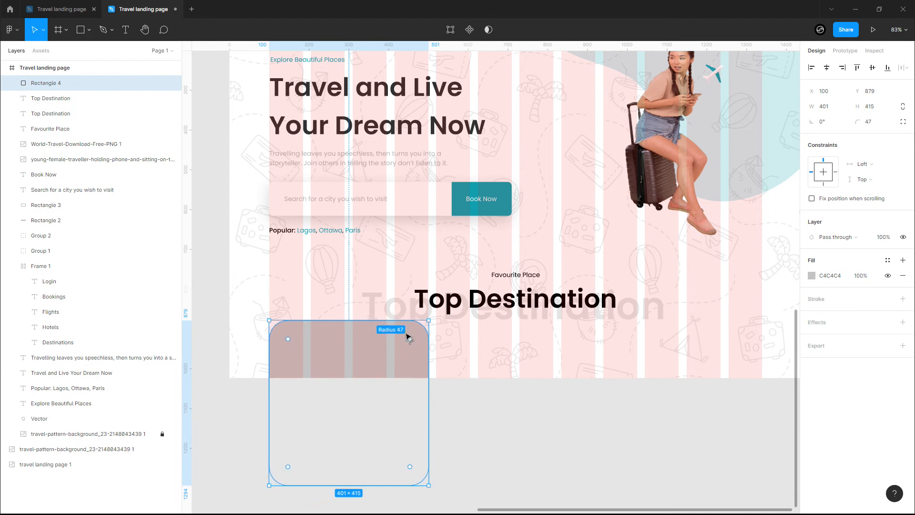
click(869, 123)
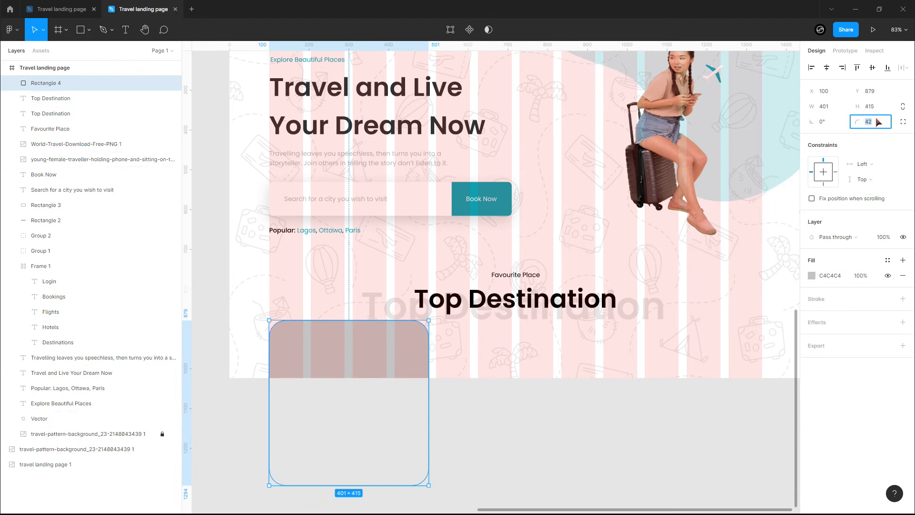
text(20)
key(Return)
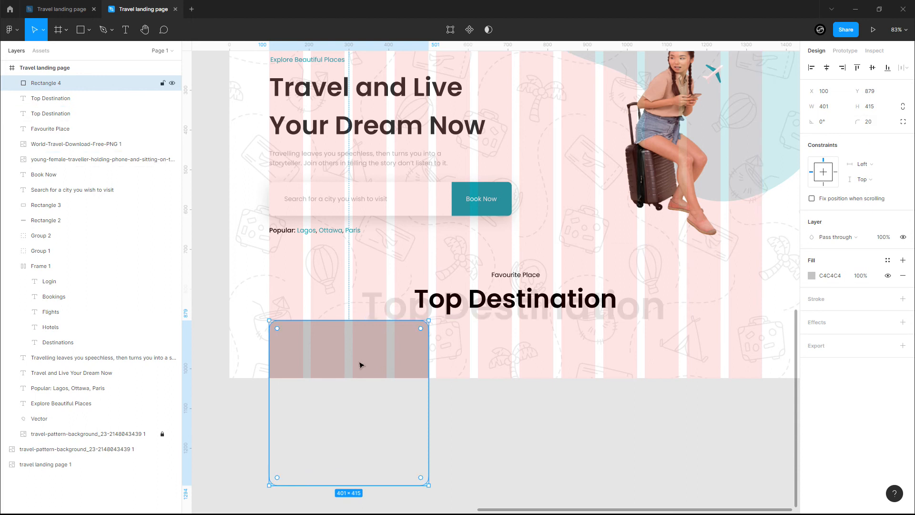
- Duplicate the rounded rectangle twice to form an evenly spaced row of three cards across the layout grid
key(ctrl+d)
drag(361, 365, 525, 363)
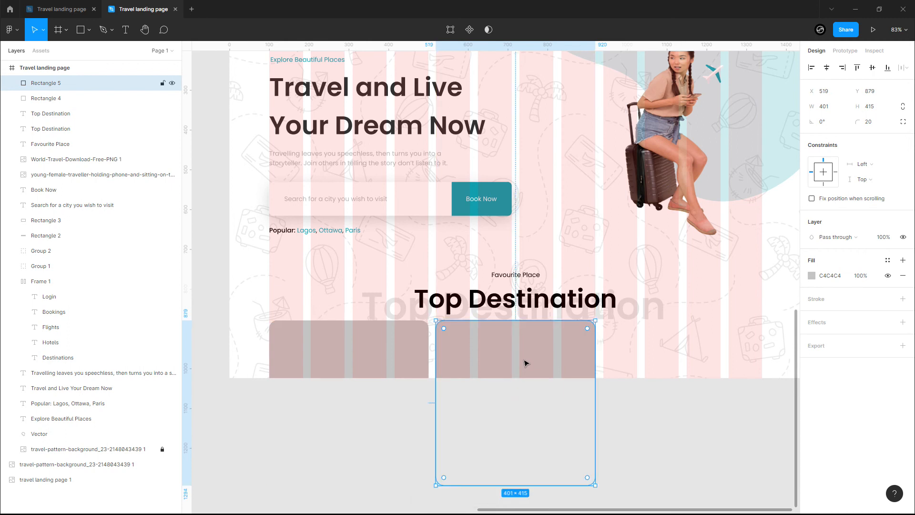
key(ctrl+d)
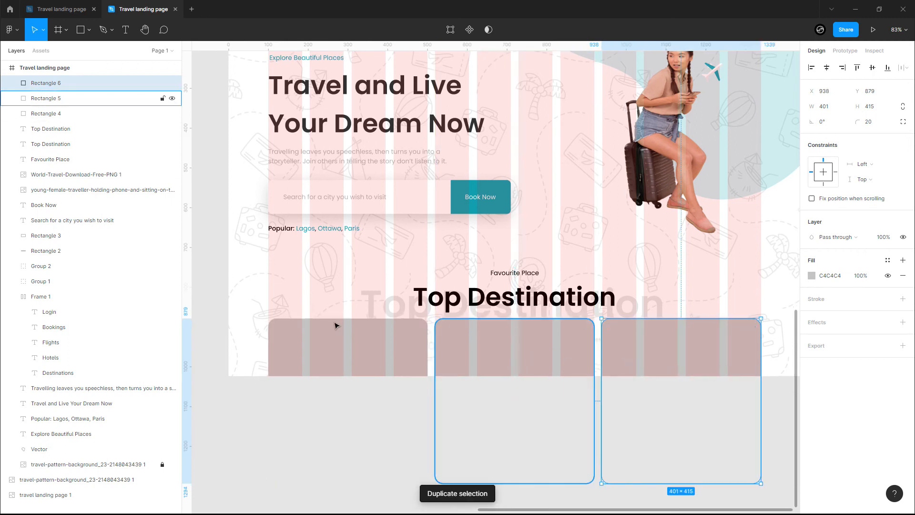
click(784, 341)
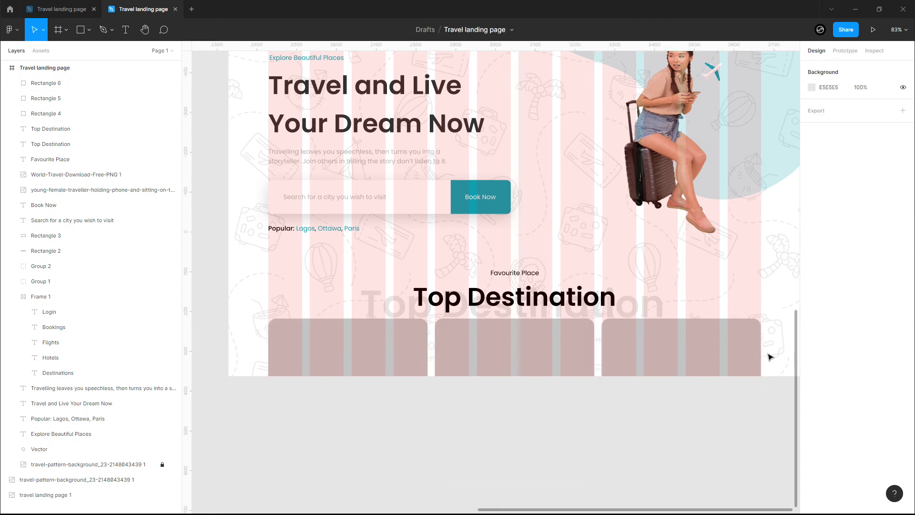
- Select all three cards and nudge them down to Y 913, keeping them aligned with the layout columns
drag(773, 357, 392, 355)
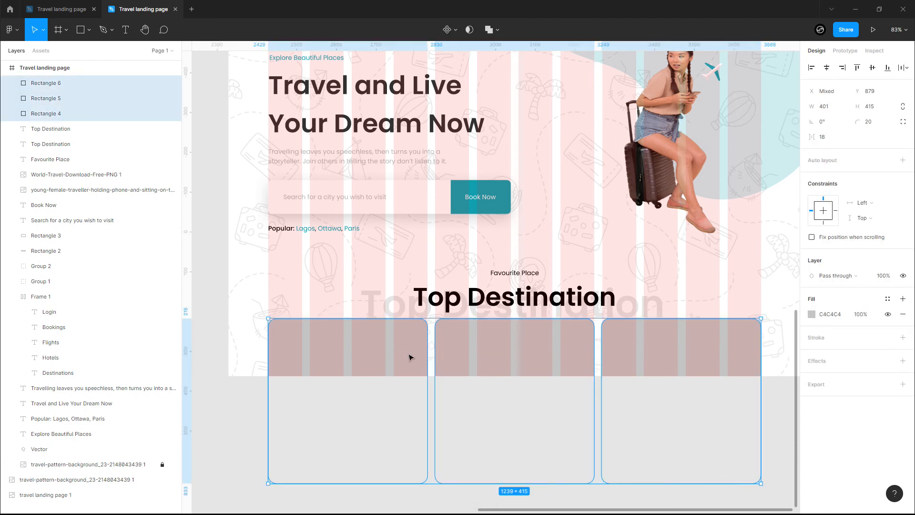
key(Left)
key(Left)
key(Right)
key(Down)
key(Down)
key(Down)
key(Down)
key(Down)
key(Down)
key(Down)
key(Down)
key(Down)
key(Down)
key(Down)
key(Down)
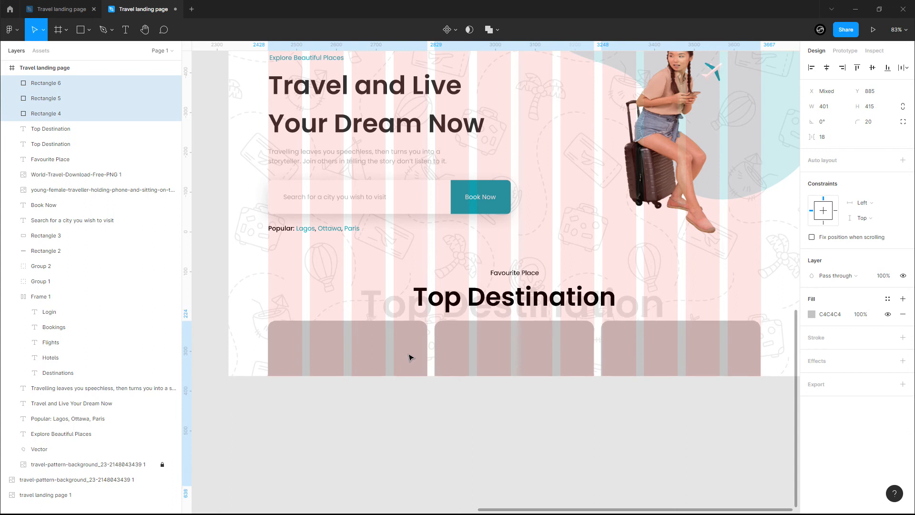
key(Right)
key(Right)
key(Left)
key(Down)
key(Down)
key(Down)
key(Down)
key(Down)
key(Down)
key(Down)
key(Down)
key(Down)
key(Down)
key(Down)
key(Down)
key(Down)
key(Down)
key(Down)
key(Down)
key(Down)
key(Down)
key(Down)
key(Down)
key(Down)
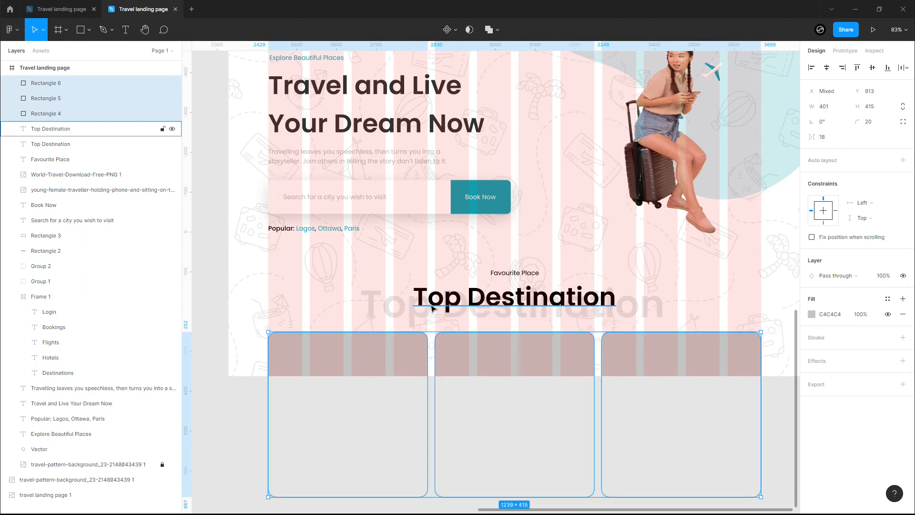
- Select both "Top Destination" texts and "Favourite Place" and nudge them slightly upward, away from the cards
click(433, 309)
shift+click(405, 311)
shift+click(508, 270)
key(Up)
key(Up)
key(Up)
key(Up)
key(Up)
key(Up)
key(Up)
key(Up)
key(Up)
key(Up)
key(Up)
key(Up)
key(Up)
key(Up)
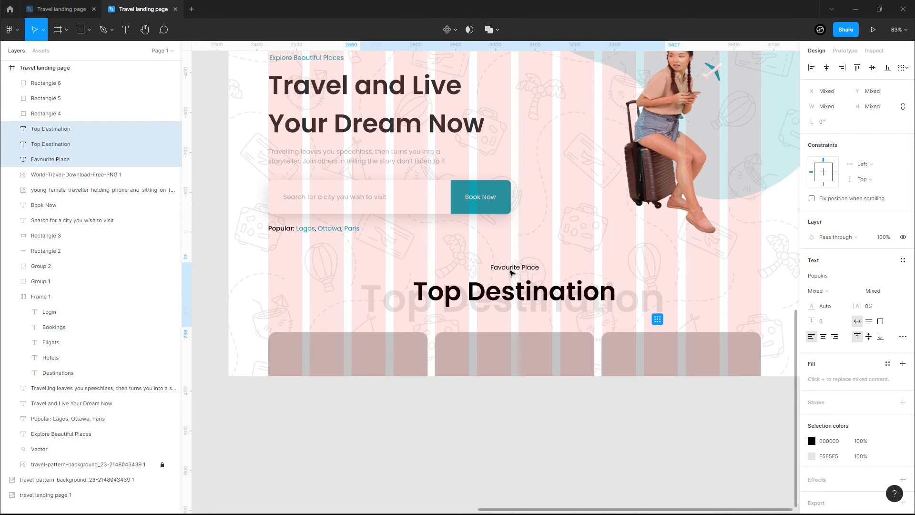
click(245, 319)
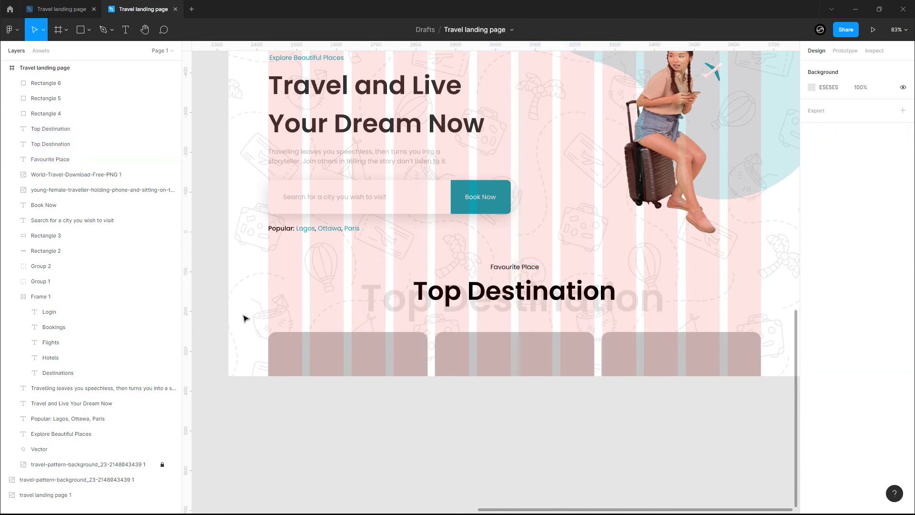
- Duplicate the first card and place the copy on the empty canvas below the frame as a spare
scroll(334, 333, down, 3)
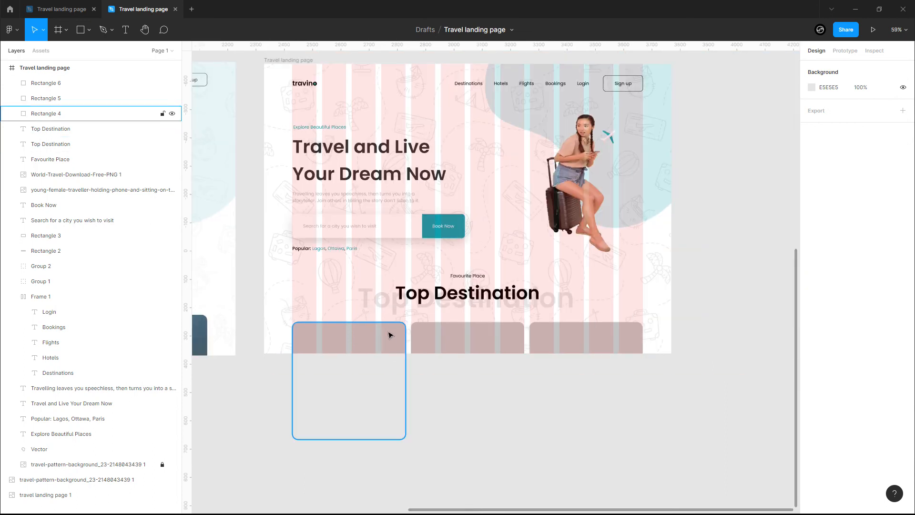
click(381, 344)
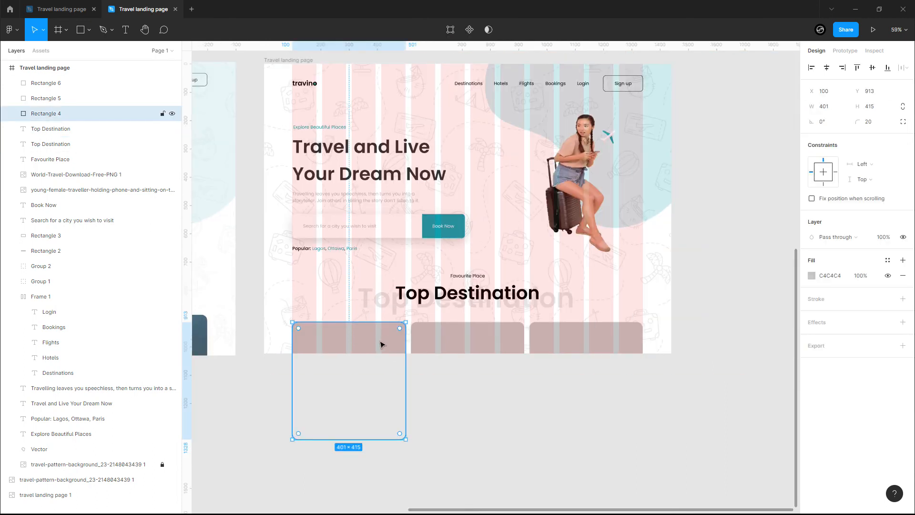
key(ctrl+d)
drag(374, 346, 613, 439)
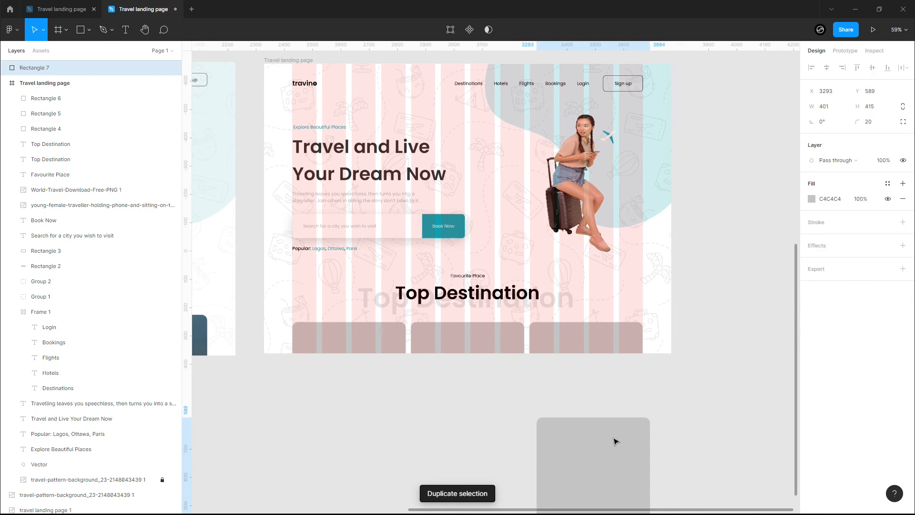
- Fill the first card with a night photo of the Eiffel Tower from the Unsplash plugin, searching for "paris"
click(364, 343)
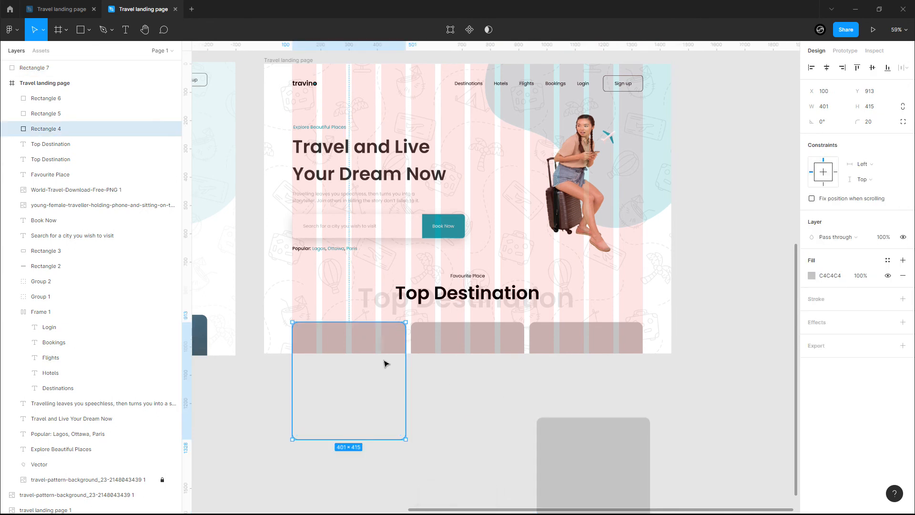
right_click(331, 336)
mouse_move(374, 441)
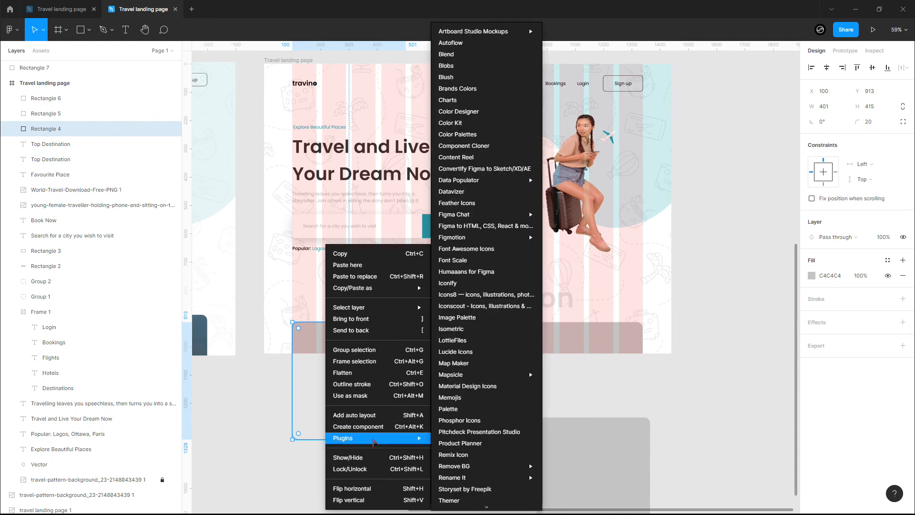
scroll(472, 438, down, 3)
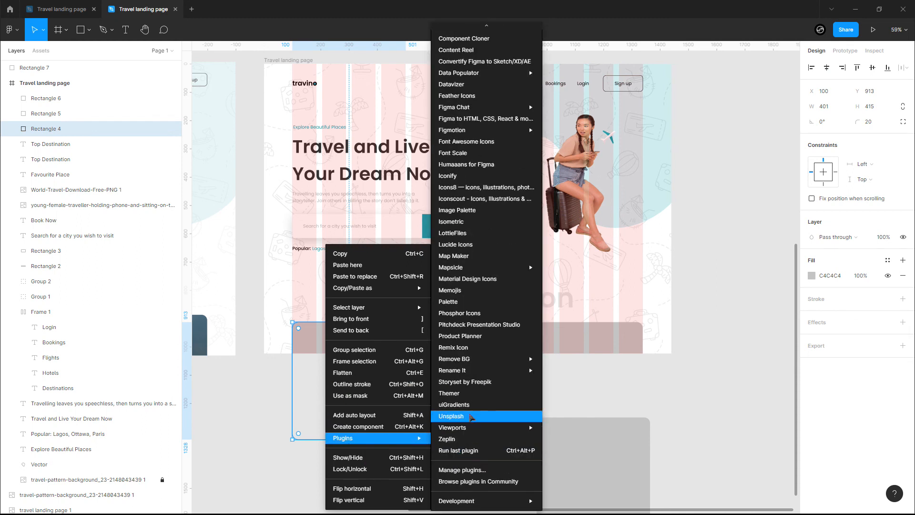
click(472, 416)
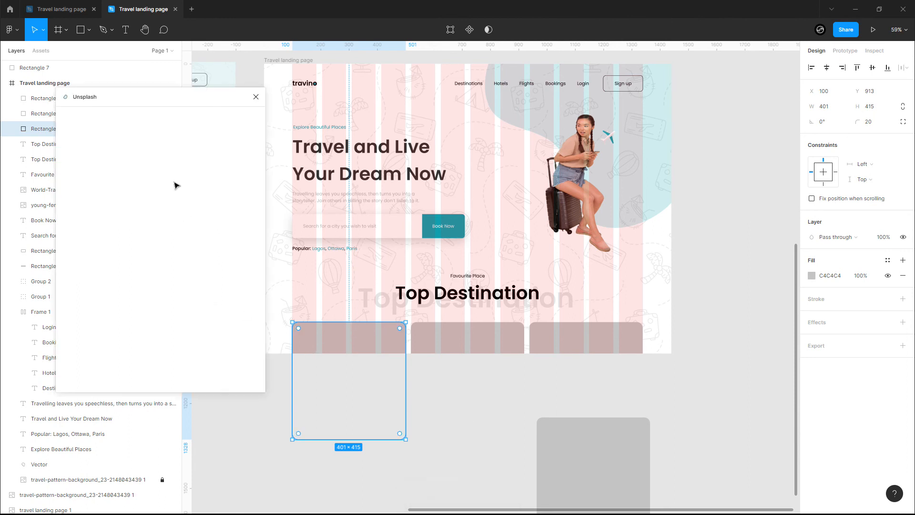
click(132, 142)
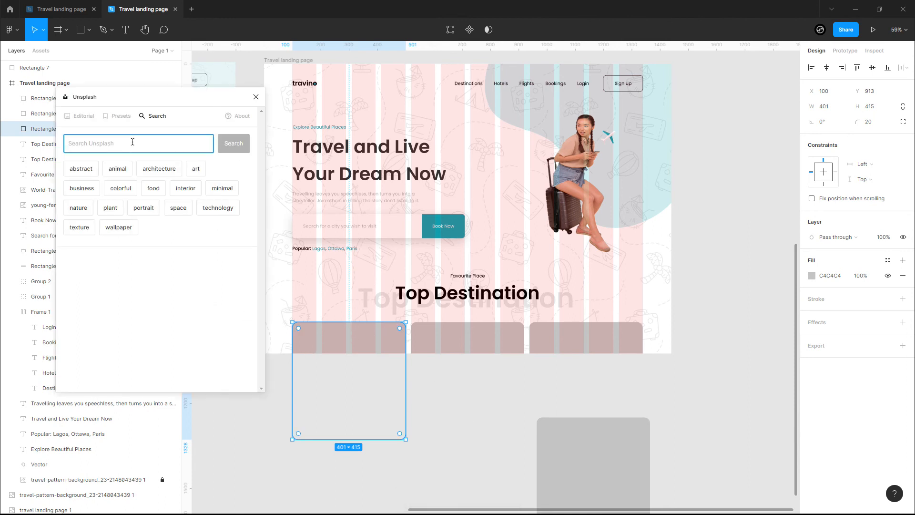
text(paris)
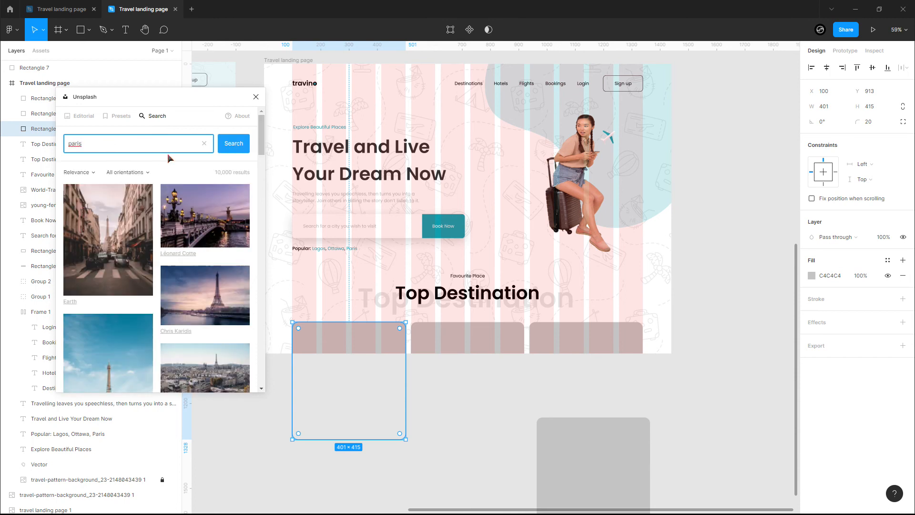
scroll(182, 253, down, 5)
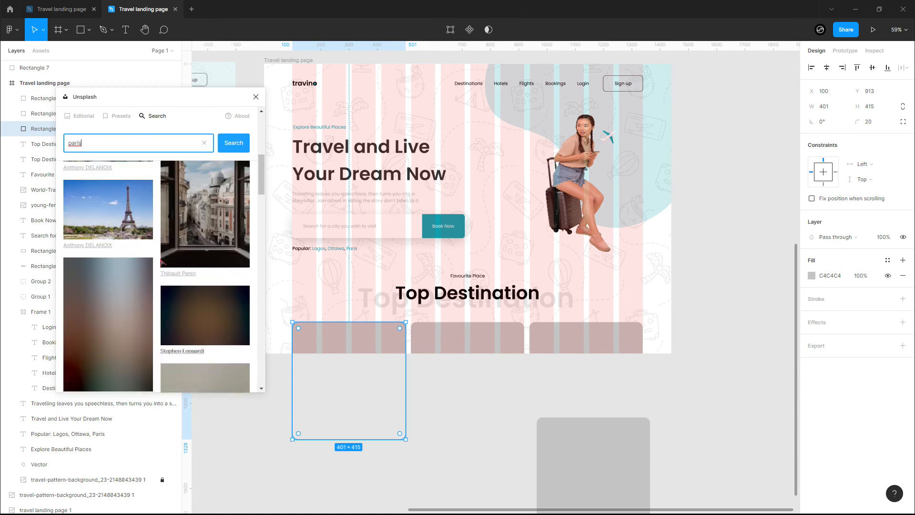
click(184, 309)
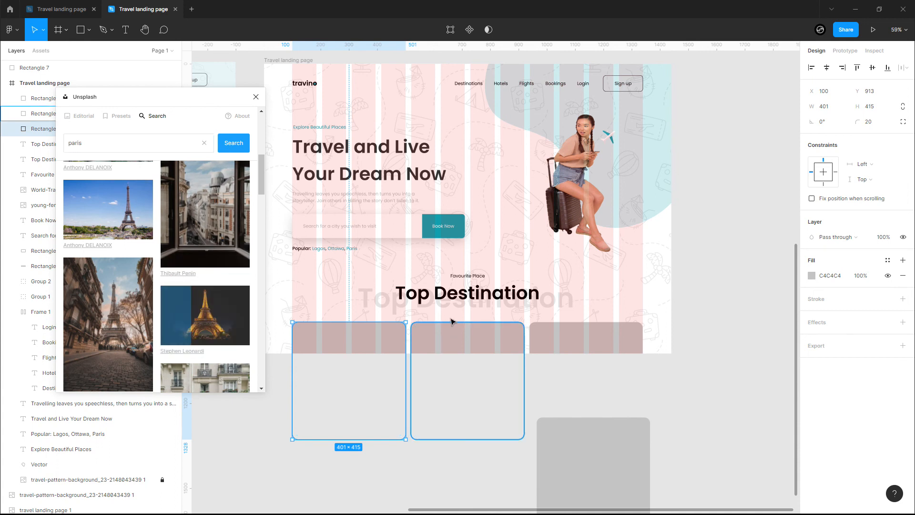
- Fill the middle card with the Unsplash street photo of Union Jack flags and a red bus, searching for "london"
click(466, 347)
click(109, 142)
key(ctrl+a)
text(lo)
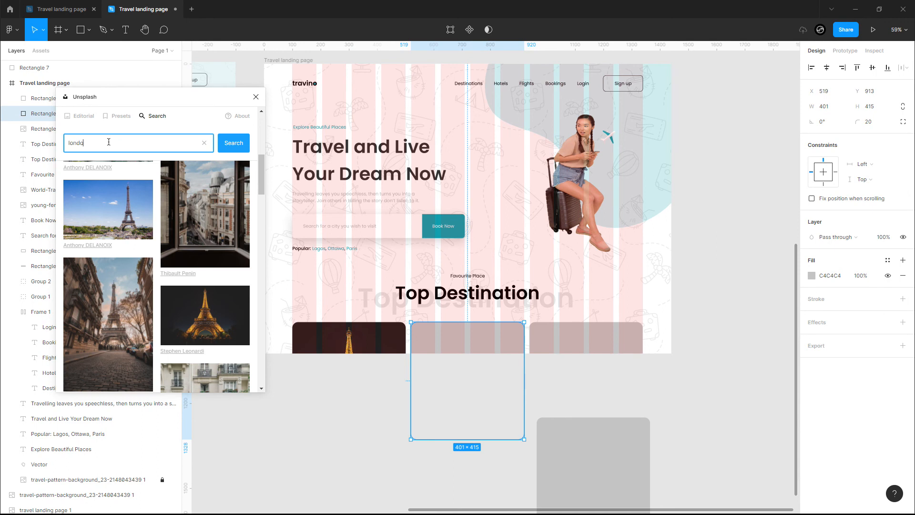
text(ndon)
key(Return)
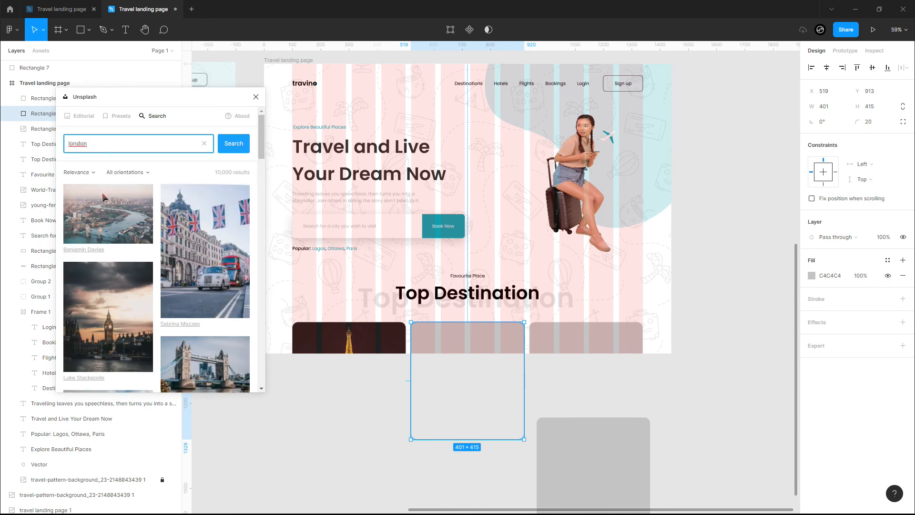
click(185, 245)
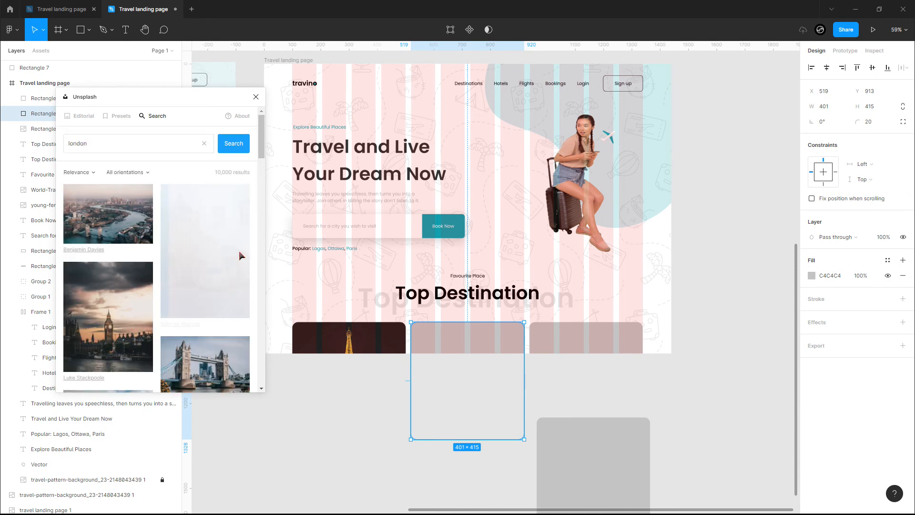
- Fill the third card with the Unsplash photo of a blue mountain lake, searching for "canda", and close the plugin
click(597, 348)
click(172, 147)
key(ctrl+a)
key(BackSpace)
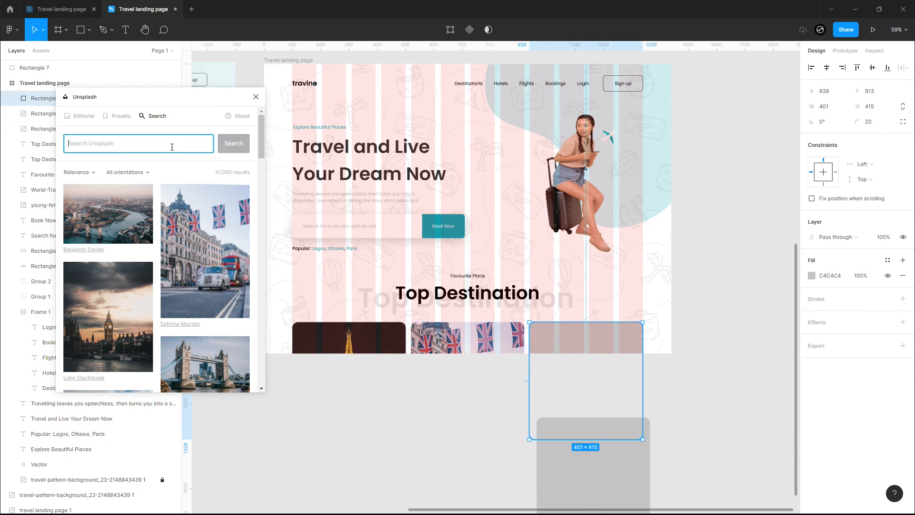
text(canda)
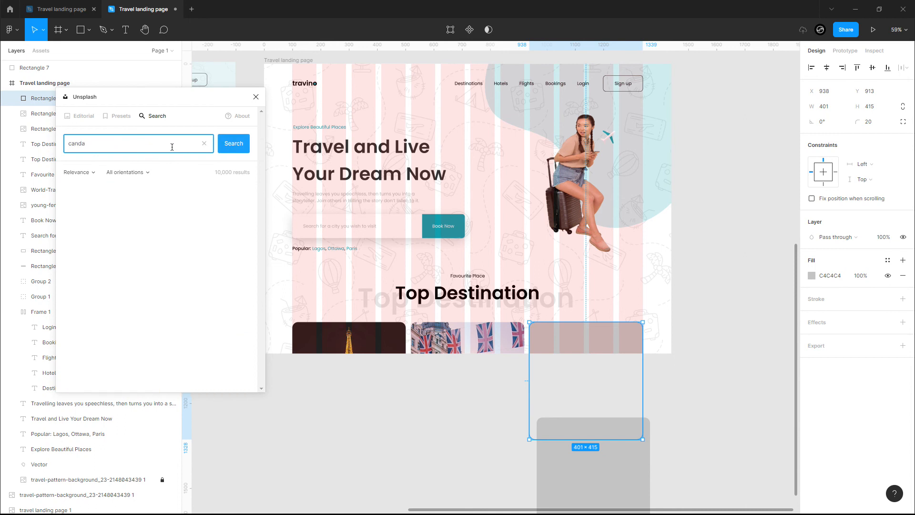
key(Return)
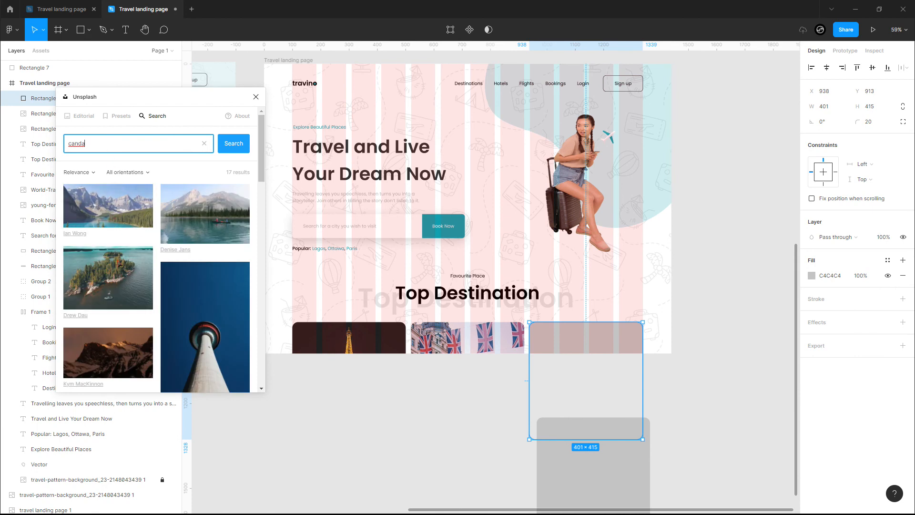
click(115, 217)
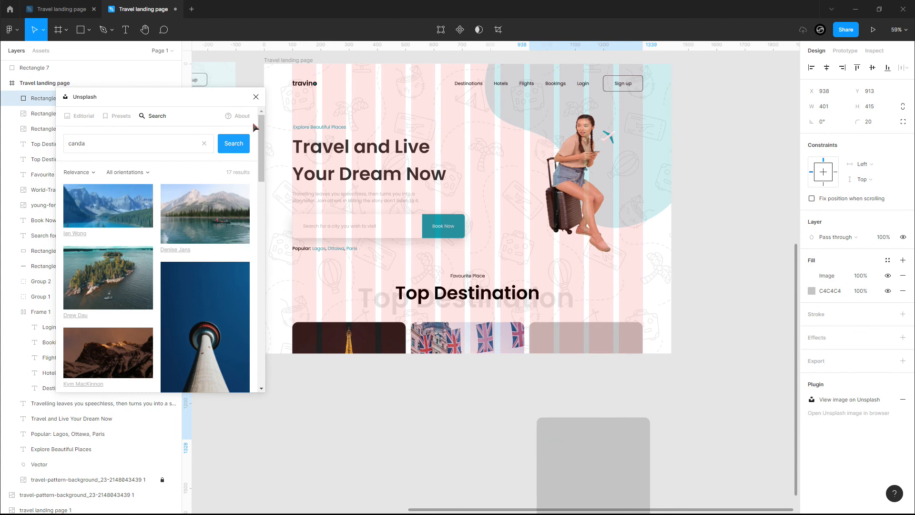
click(256, 97)
- Move the spare grey rectangle exactly over the third destination card and switch its fill to a linear gradient
click(587, 484)
drag(603, 491, 596, 337)
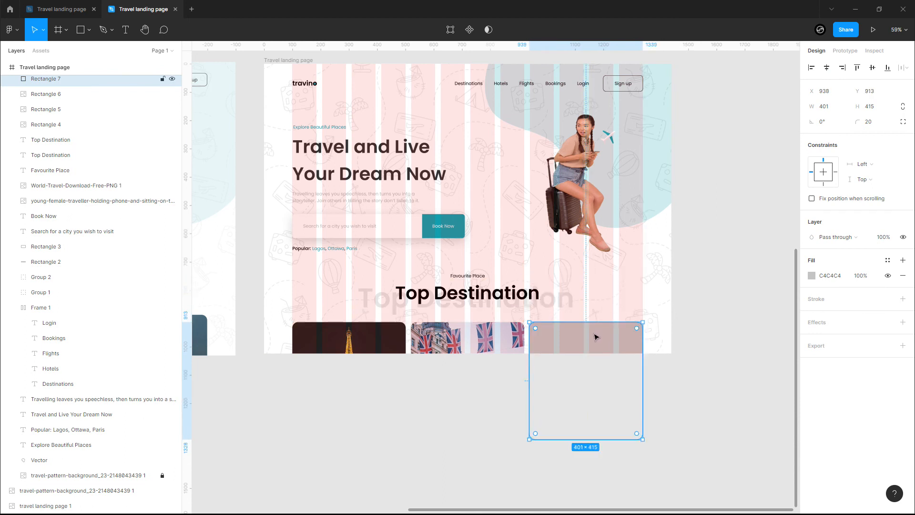
click(812, 276)
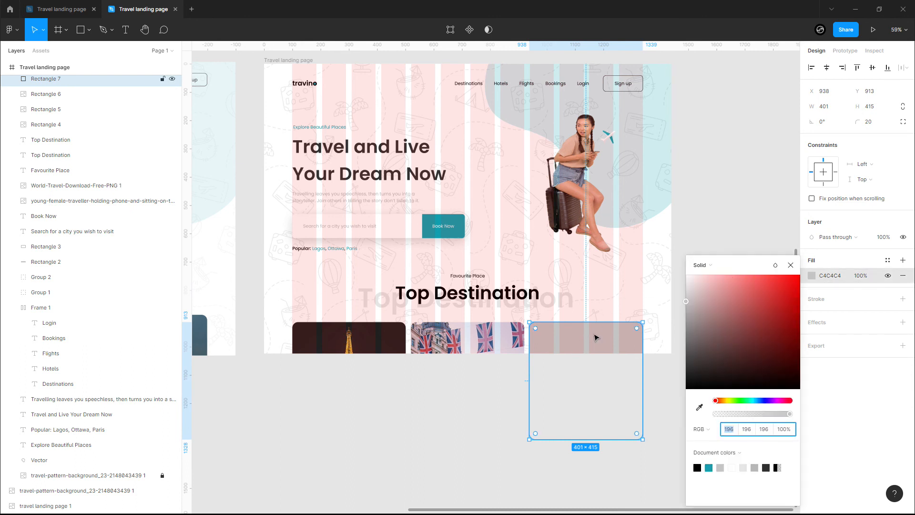
click(708, 268)
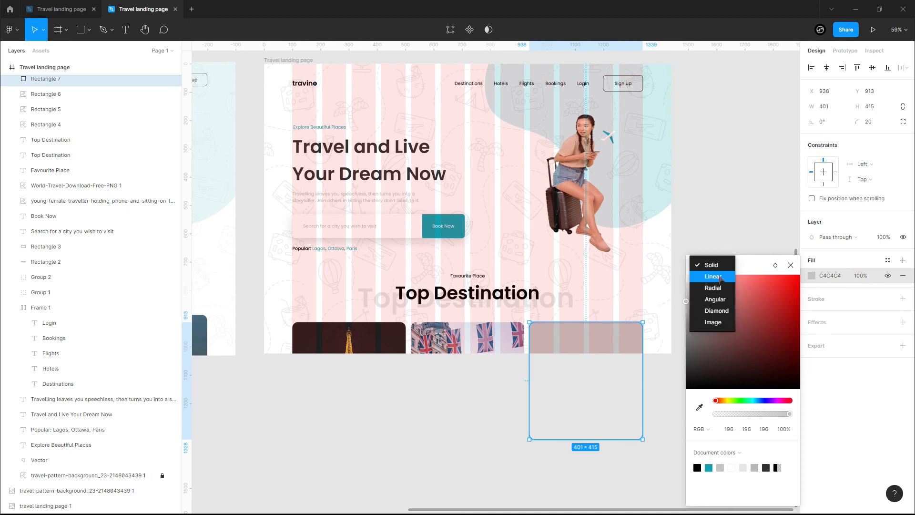
click(720, 278)
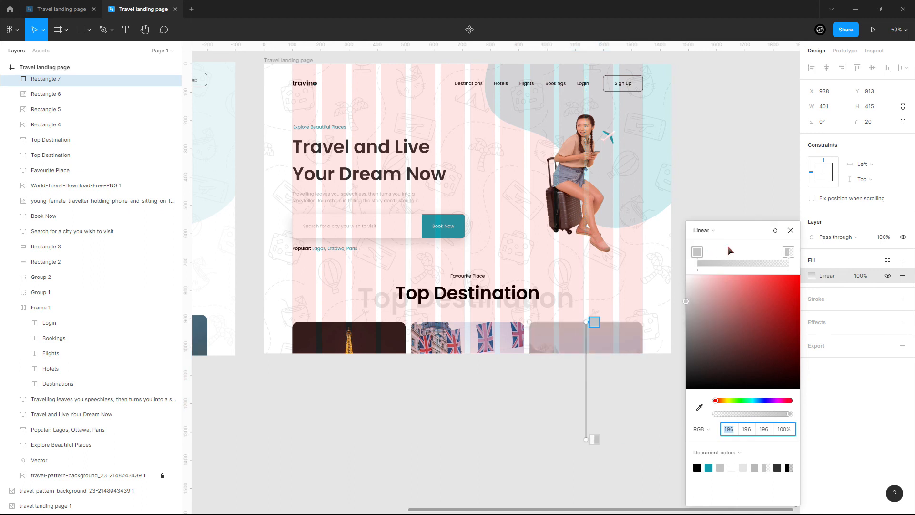
- Set both stops of the overlay rectangle's linear gradient to black
click(789, 253)
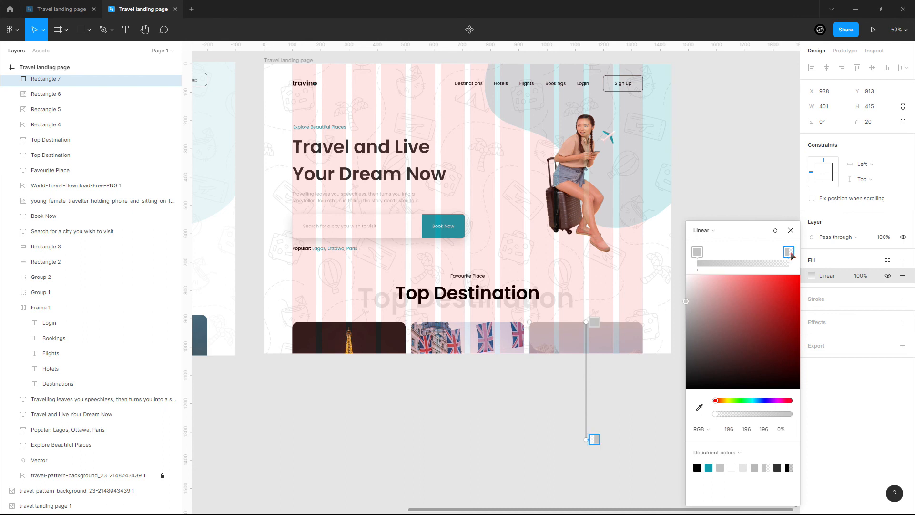
click(698, 253)
click(699, 466)
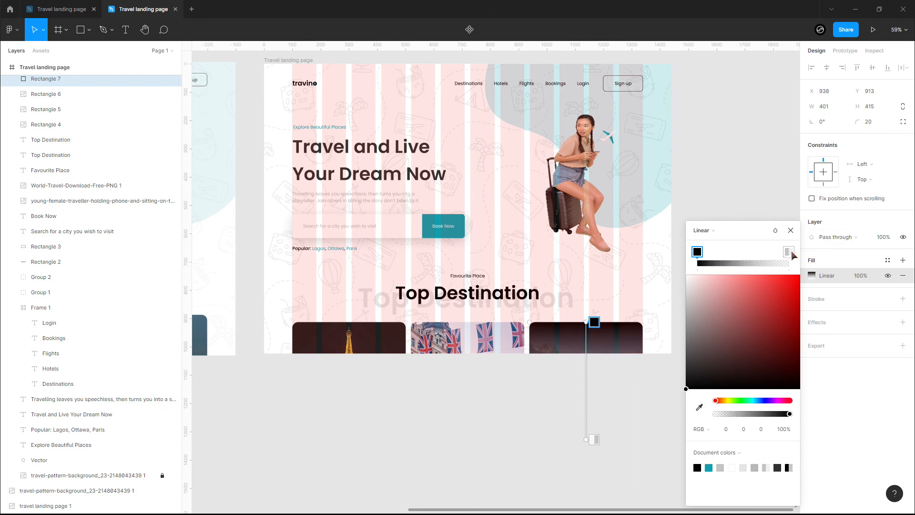
click(790, 252)
click(698, 467)
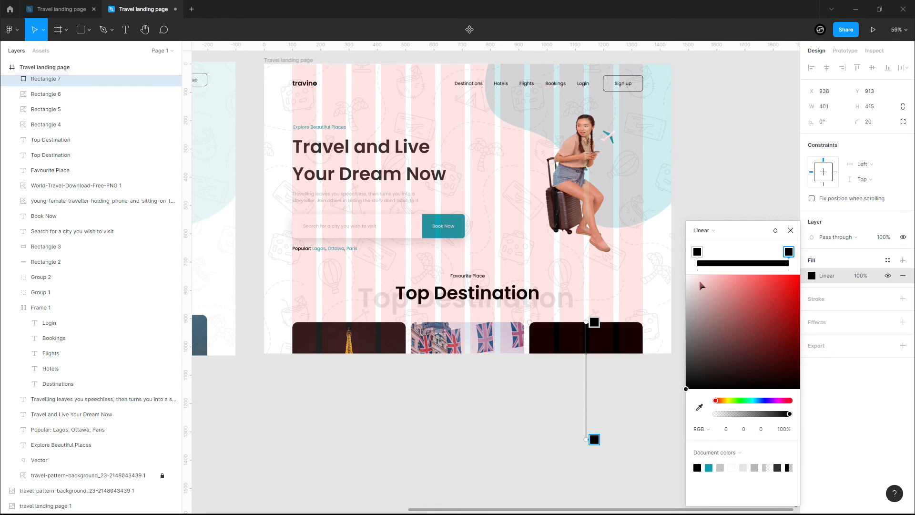
- Set the overlay gradient's start stop to 50% opacity and its end stop to 75%, and close the colour picker
click(697, 253)
drag(760, 415, 761, 414)
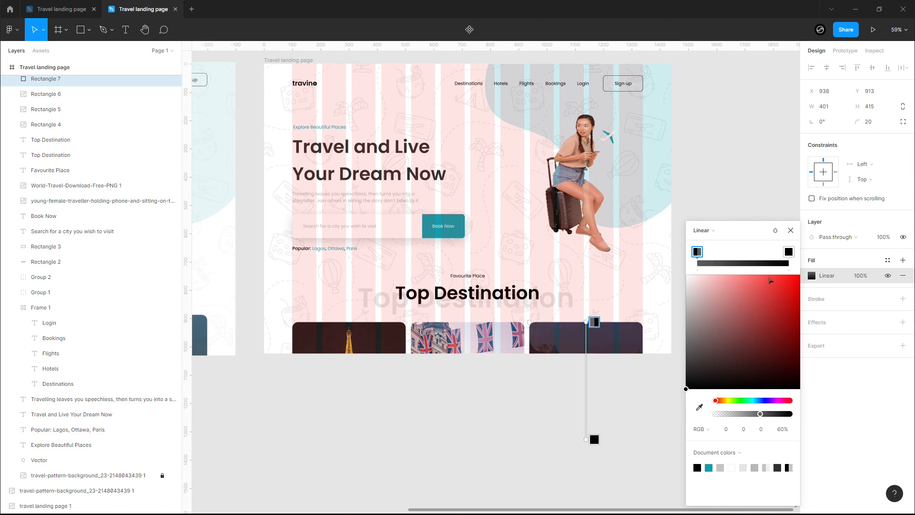
click(789, 252)
drag(789, 415, 773, 415)
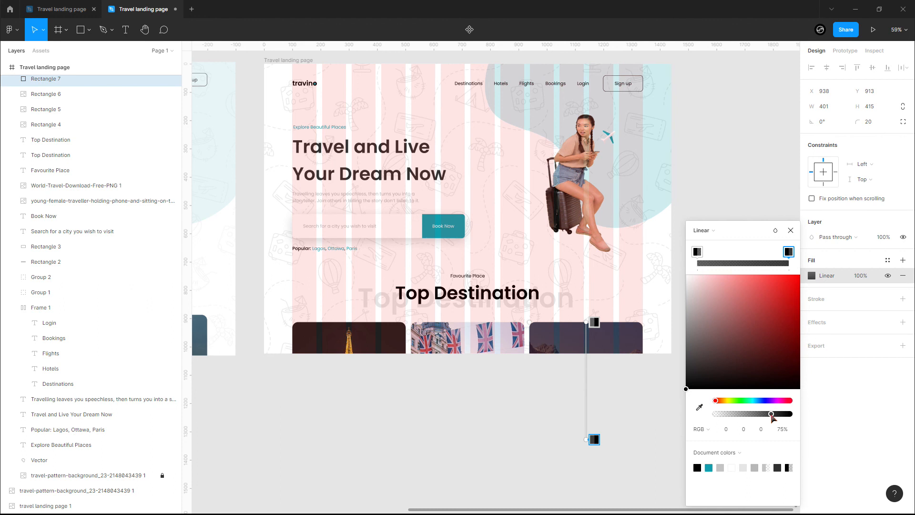
click(698, 252)
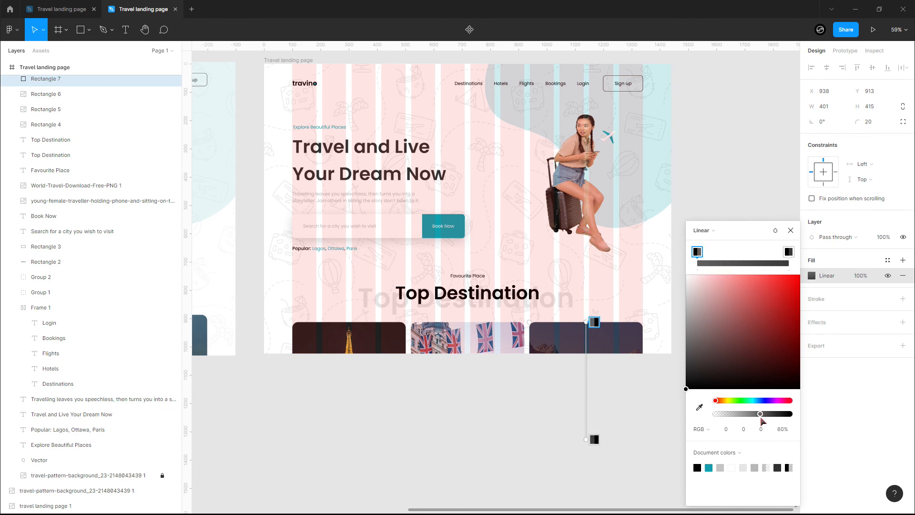
drag(760, 415, 752, 415)
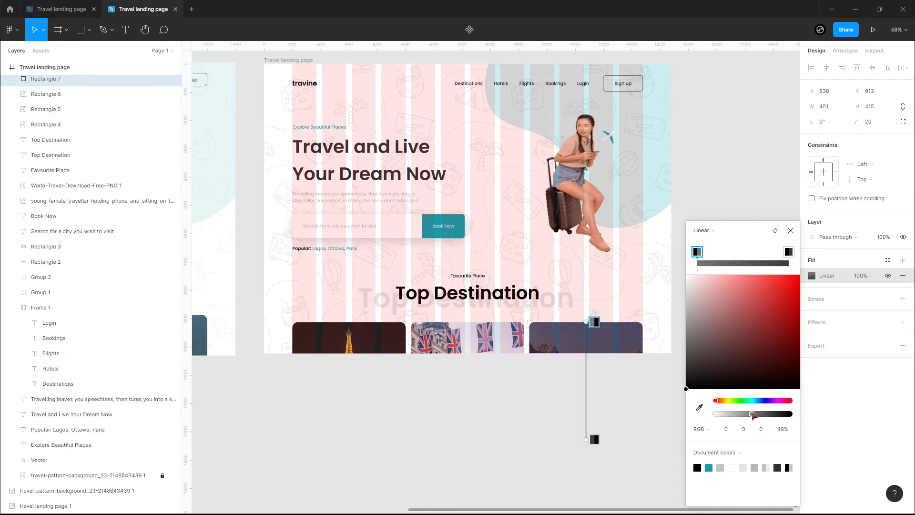
click(782, 431)
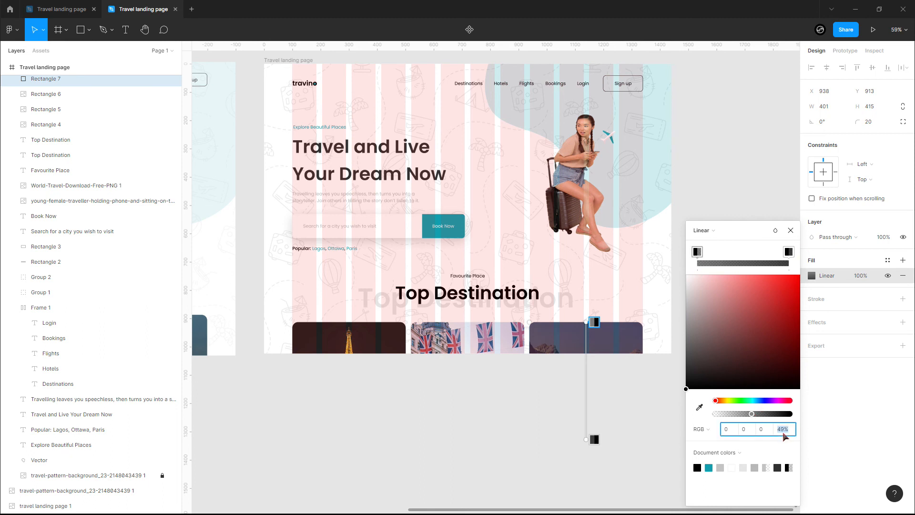
text(50)
key(Return)
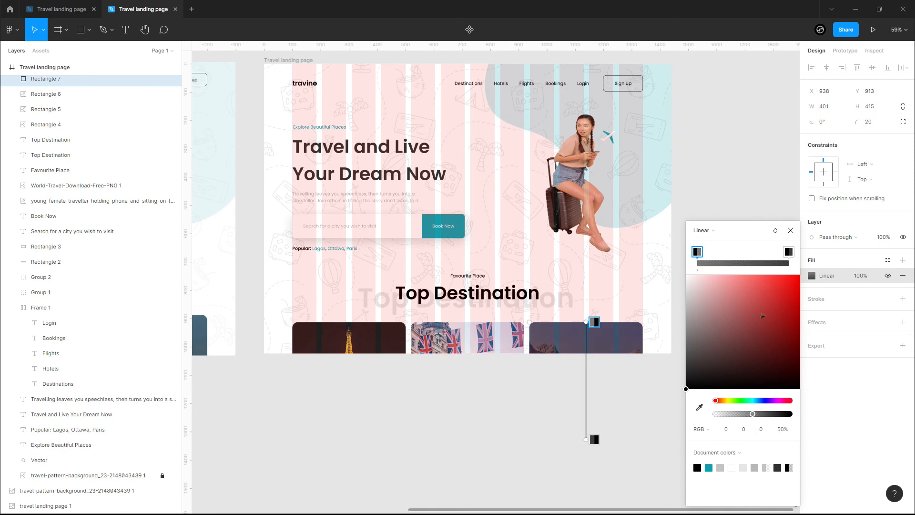
click(791, 230)
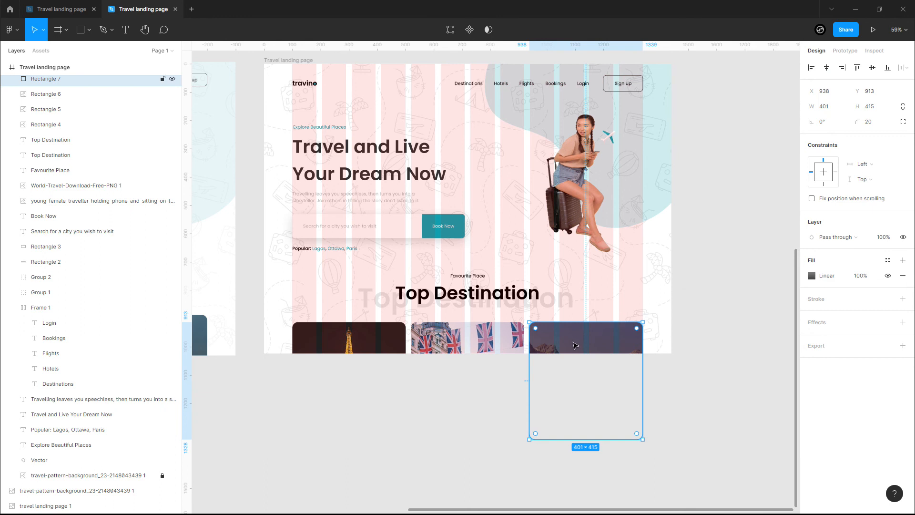
- Duplicate the dark gradient overlay onto the middle and first destination cards and deselect everything
key(ctrl+d)
drag(589, 344, 481, 342)
key(ctrl+d)
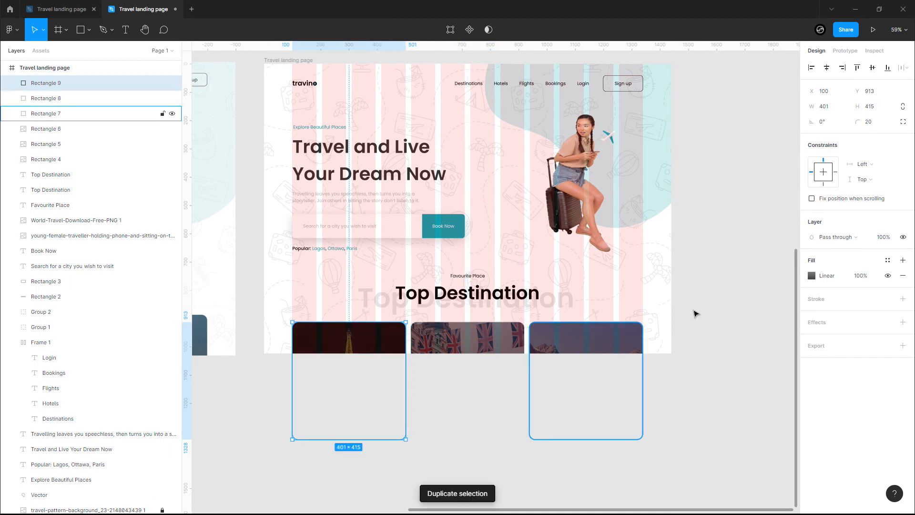
click(709, 297)
- Toggle the layout grid off and on again, both globally and for the Travel landing page frame alone
scroll(709, 296, down, 3)
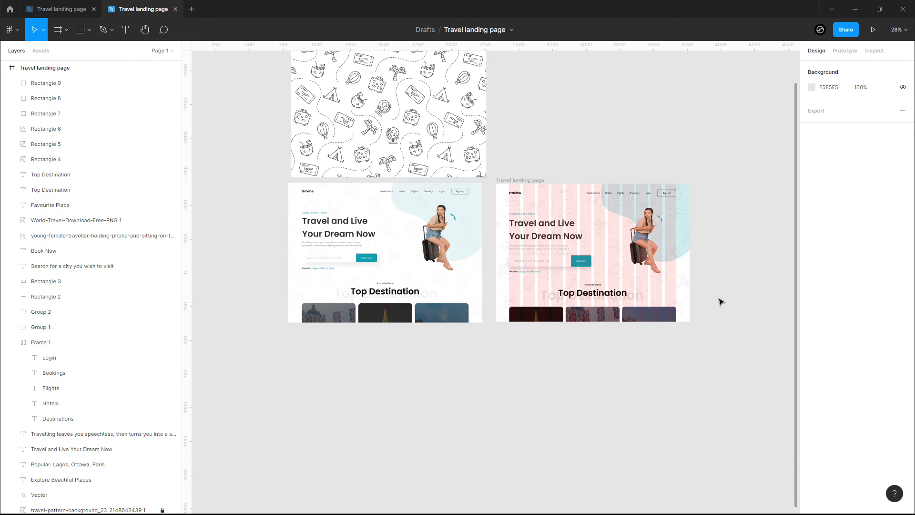
key(ctrl+g)
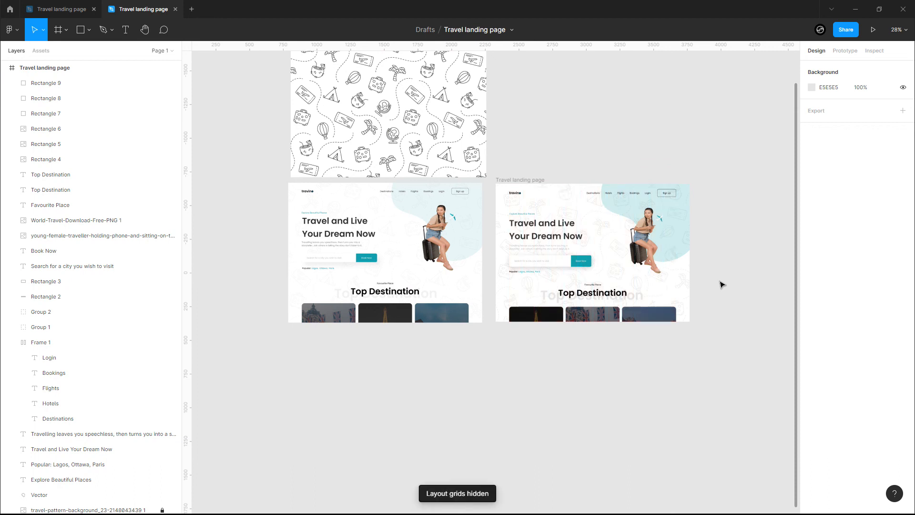
key(ctrl+g)
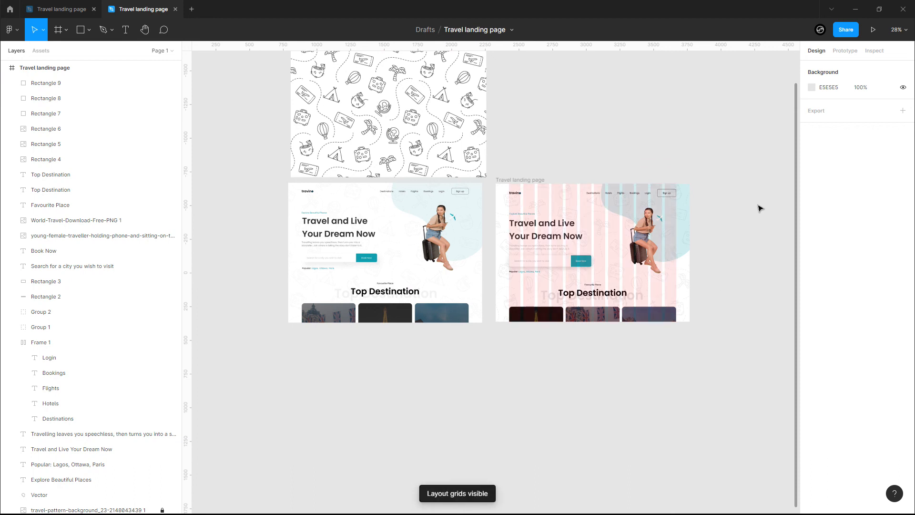
click(515, 180)
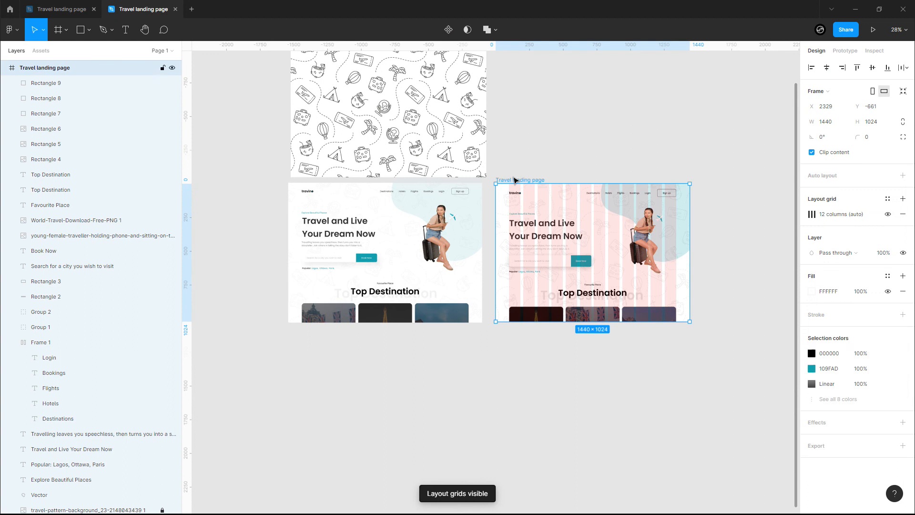
click(888, 216)
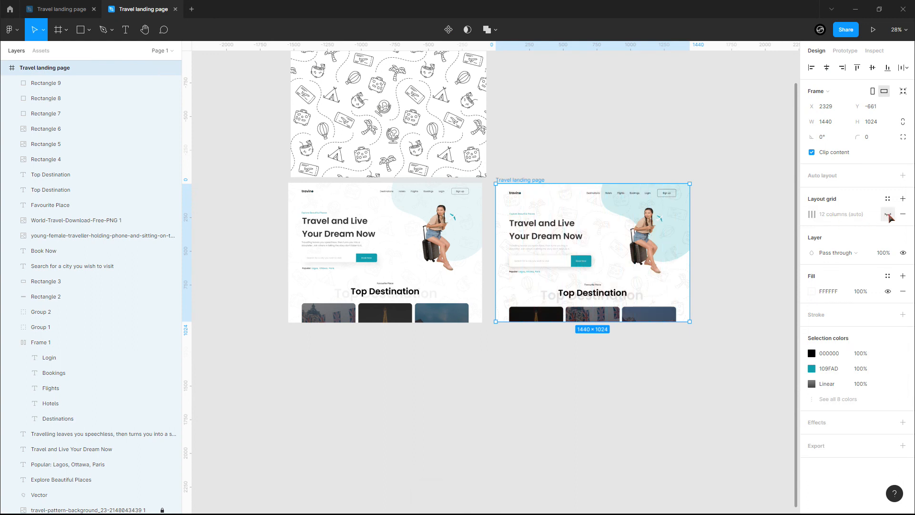
click(888, 216)
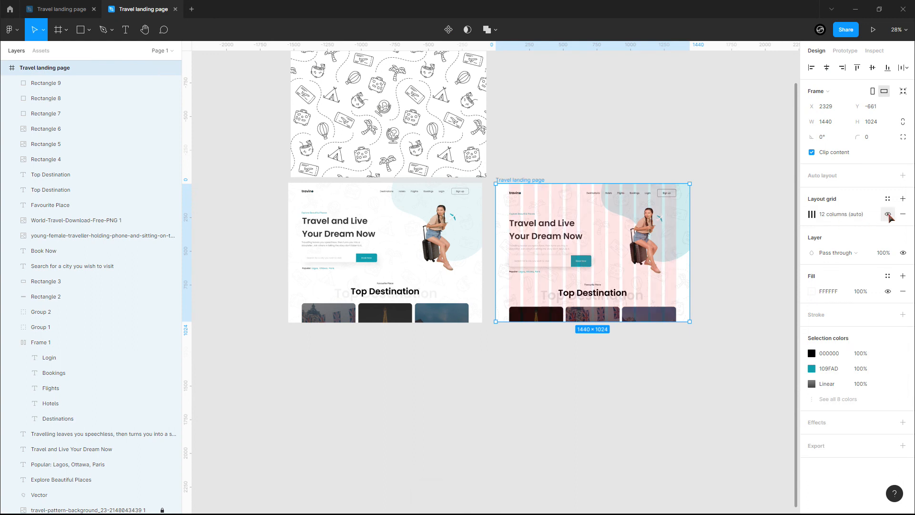
- Hide all layout grids on the canvas
click(756, 270)
key(ctrl+shift+4)
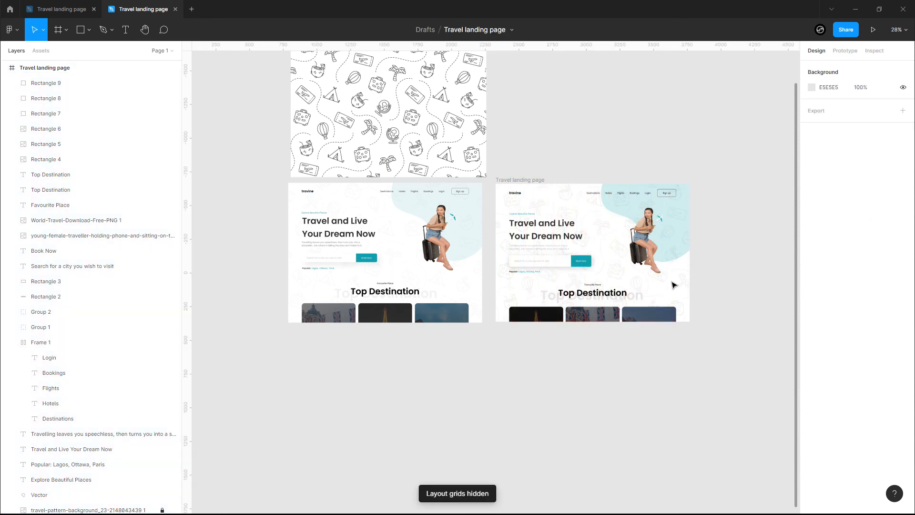
- Compare the rebuilt page with the reference design beside it and check the opacity of the locked travel-pattern background layer
scroll(672, 282, up, 4)
scroll(415, 333, up, 1)
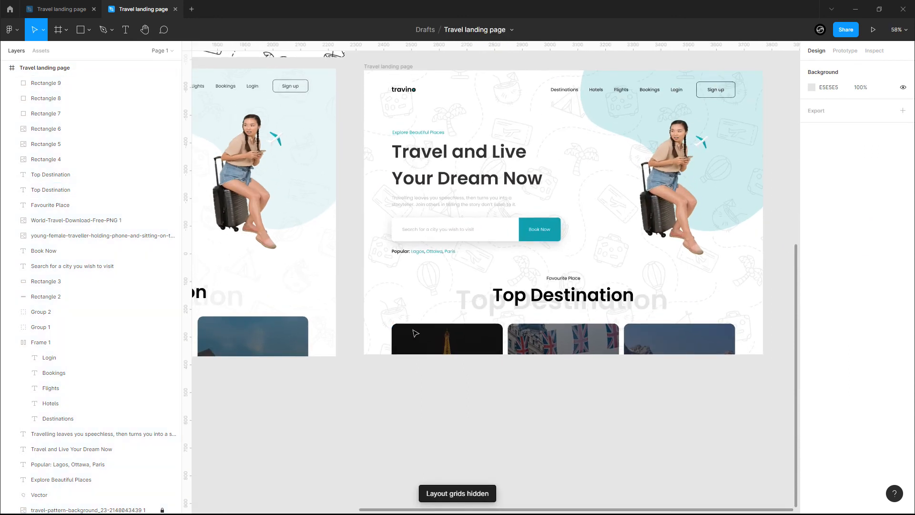
scroll(414, 332, down, 1)
scroll(350, 330, left, 3)
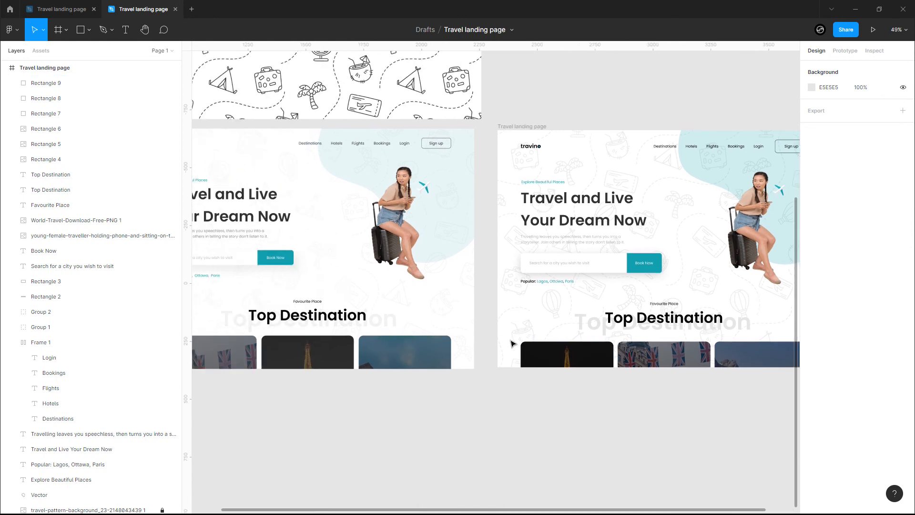
scroll(512, 343, down, 2)
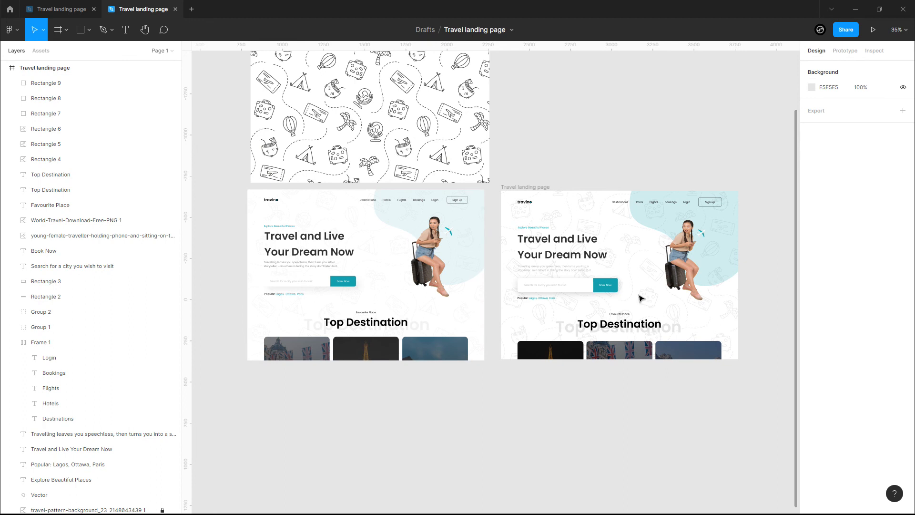
click(61, 235)
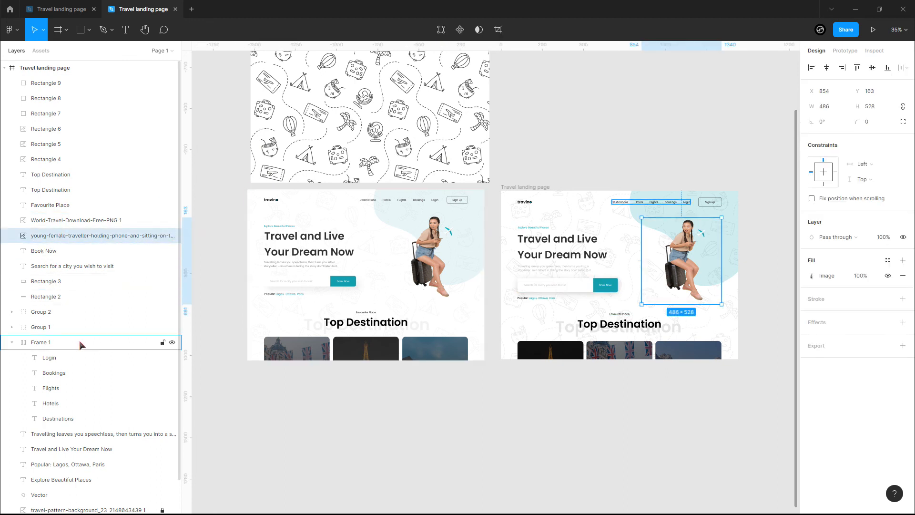
scroll(71, 445, down, 1)
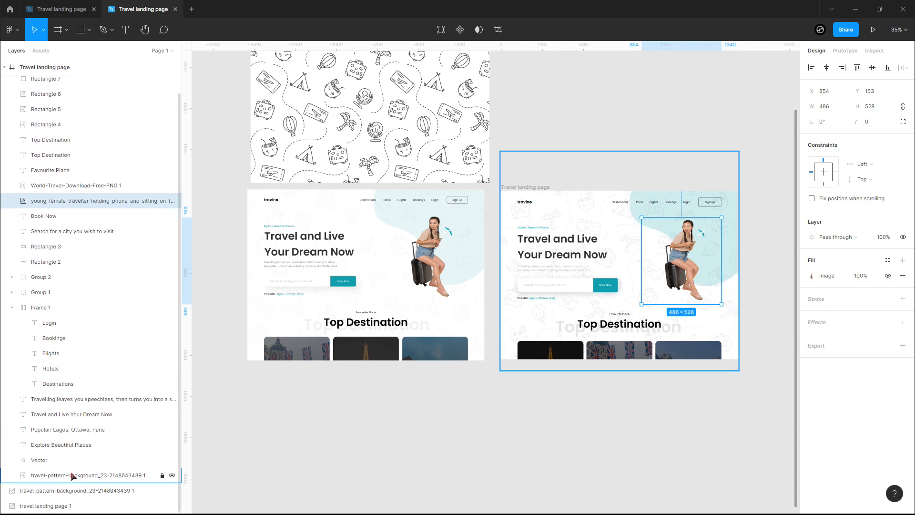
click(71, 475)
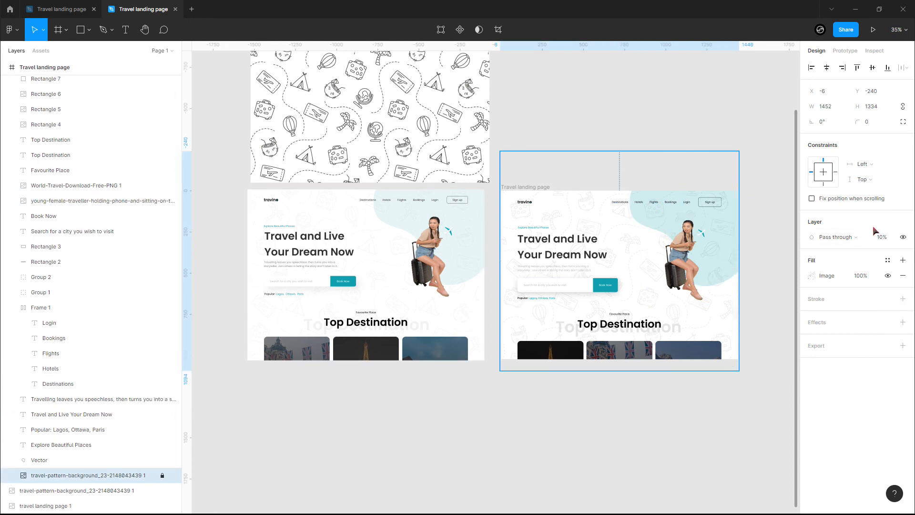
click(756, 303)
- Recolour the header's navigation links and the Sign up button from black to dark grey 313131
scroll(769, 303, up, 3)
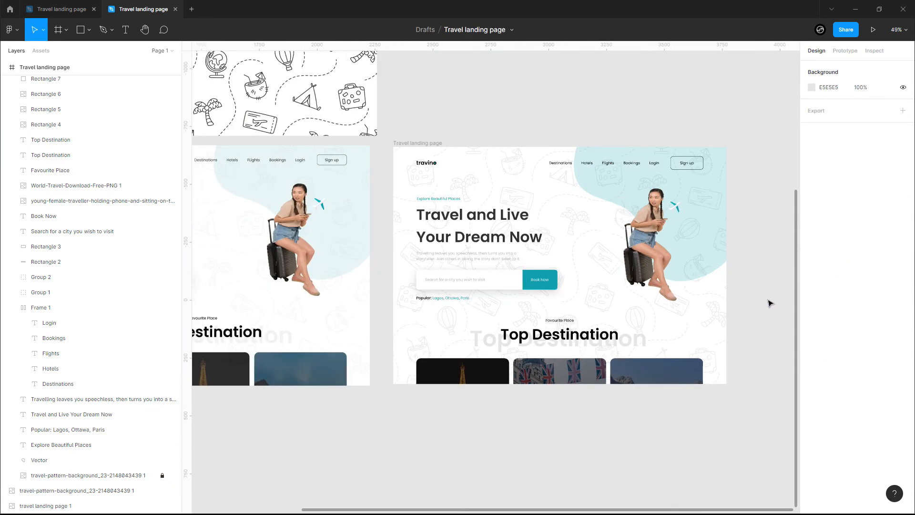
scroll(388, 358, up, 2)
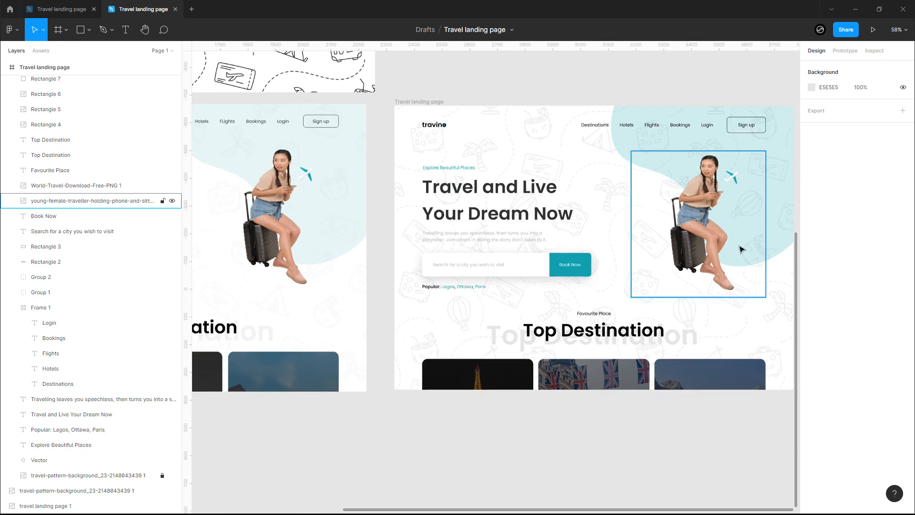
click(597, 130)
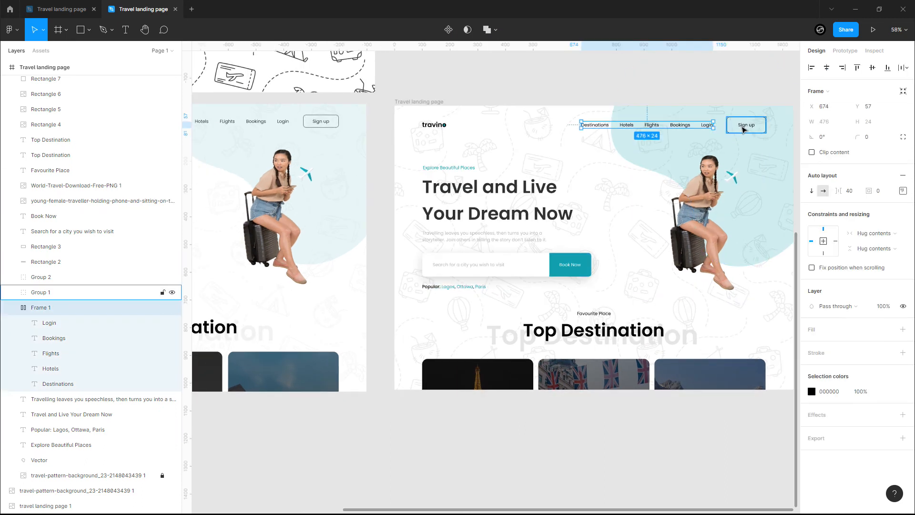
shift+click(744, 129)
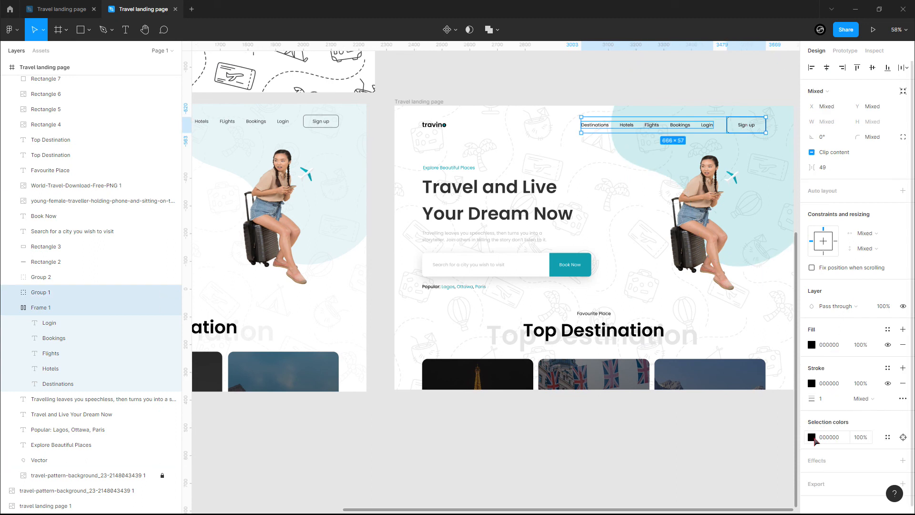
click(812, 437)
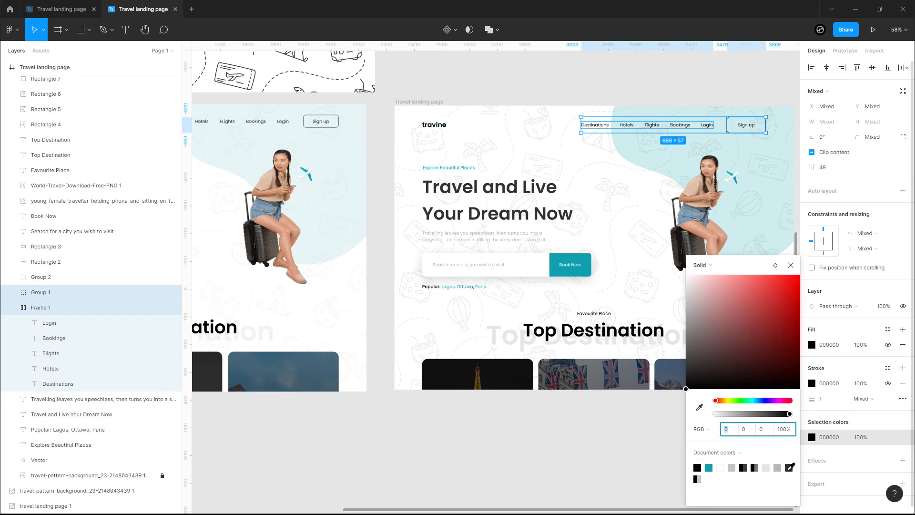
click(789, 467)
click(791, 265)
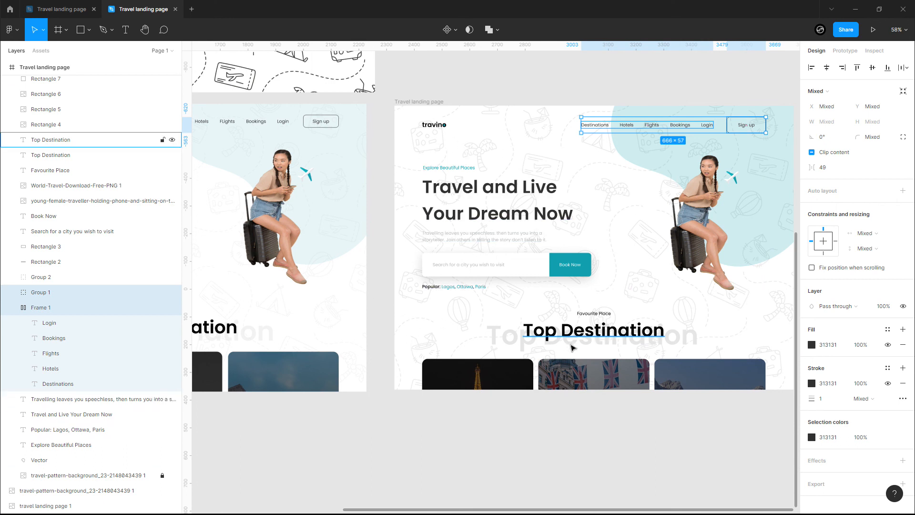
- Recolour the Favourite Place label and the front Top Destination heading to dark grey 313131
click(595, 320)
shift+click(595, 314)
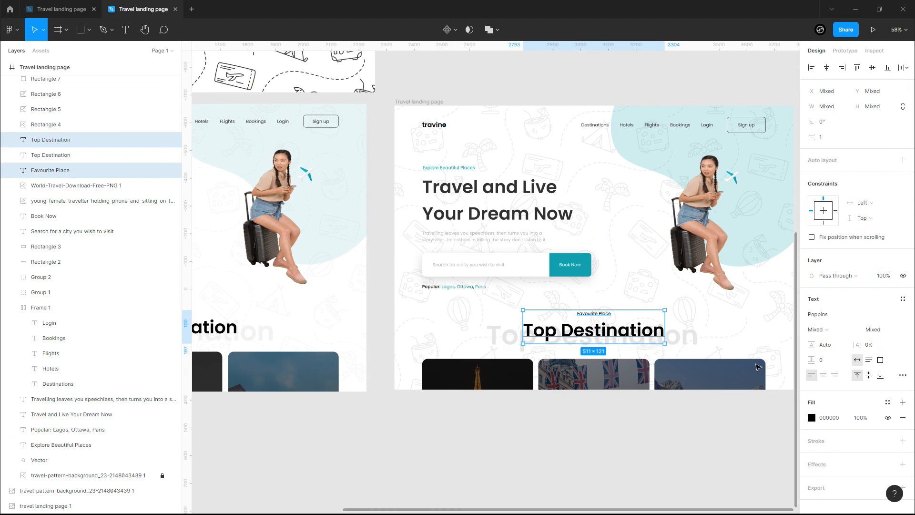
click(812, 418)
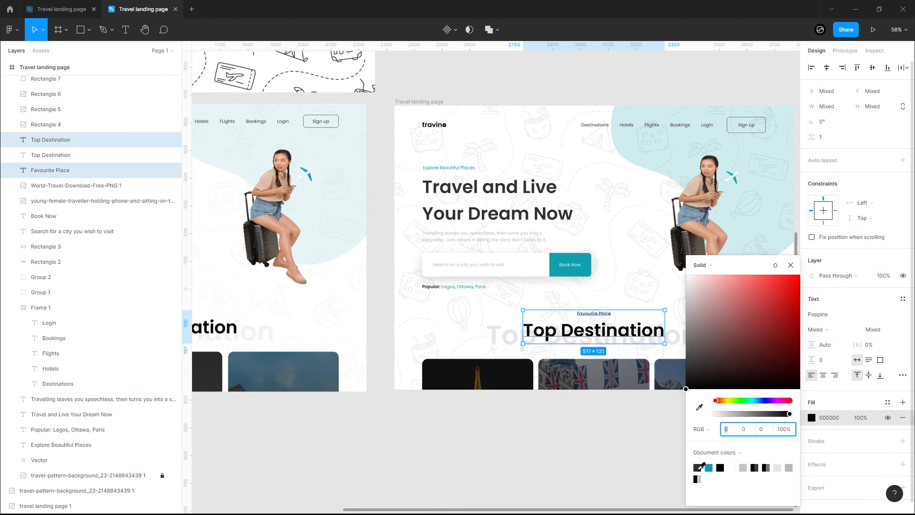
click(572, 458)
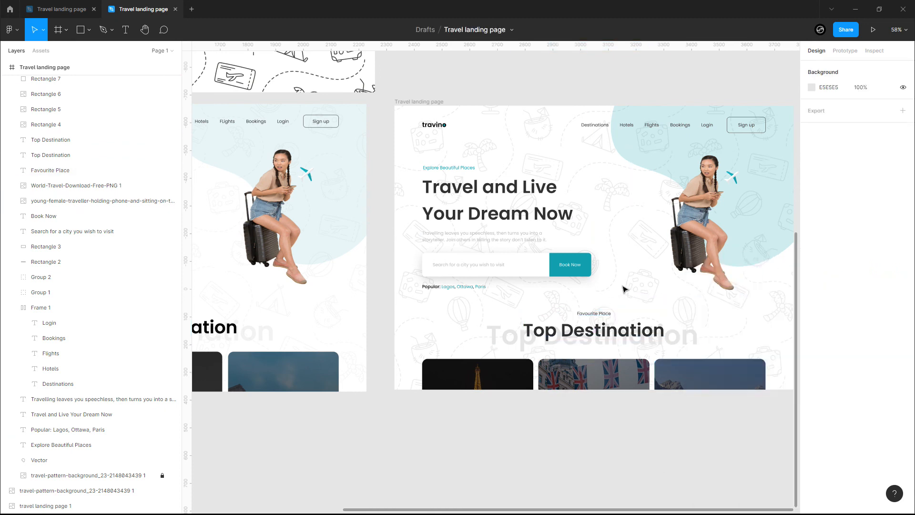
- Recolour the black "Popular:" part of the text line below the search bar to dark grey 313131
double_click(431, 287)
click(431, 287)
key(ctrl+a)
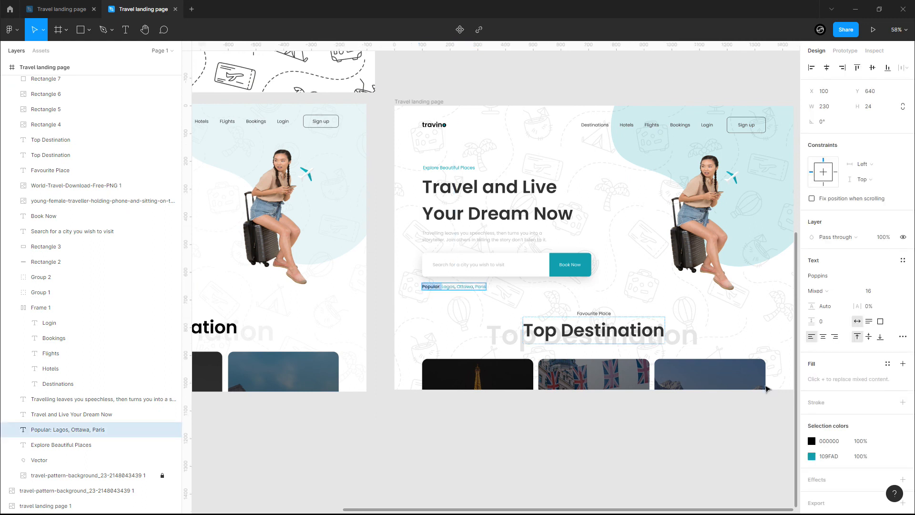
click(812, 441)
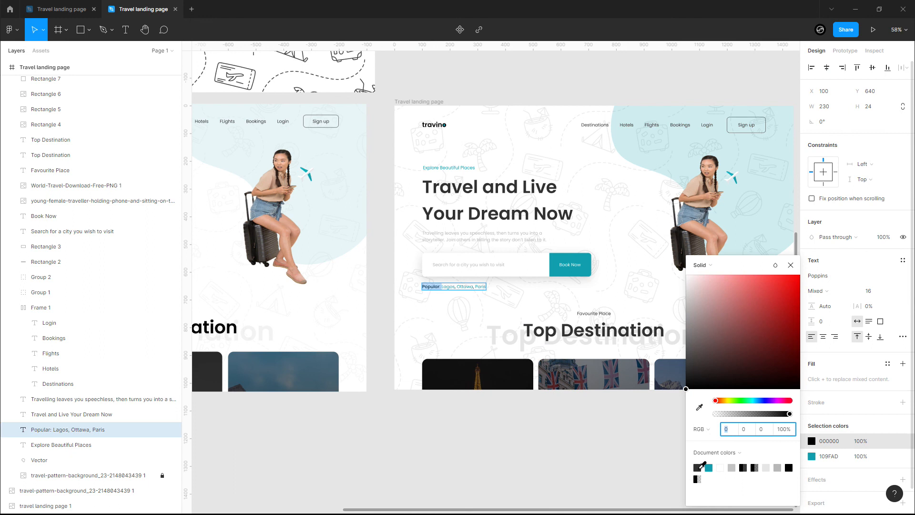
click(619, 412)
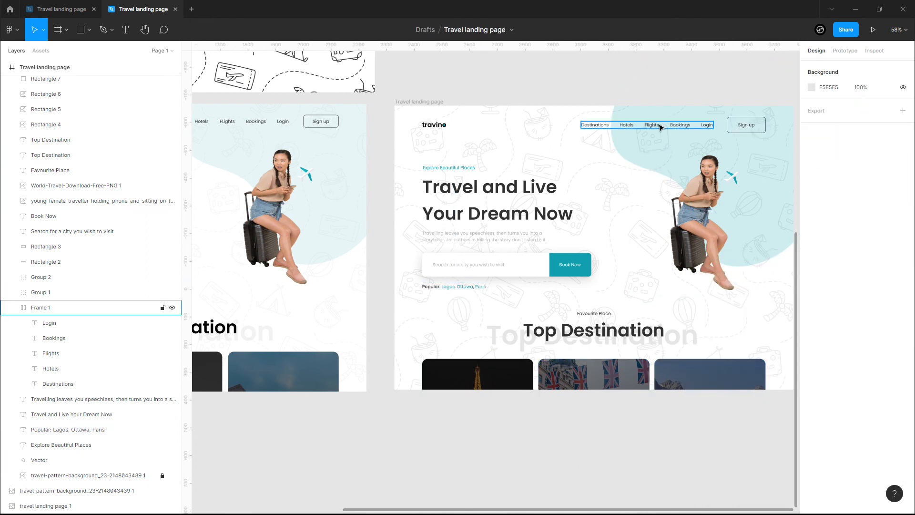
- Check the layer opacity of the locked travel-pattern background and look over the whole rebuilt landing page
click(82, 477)
click(881, 239)
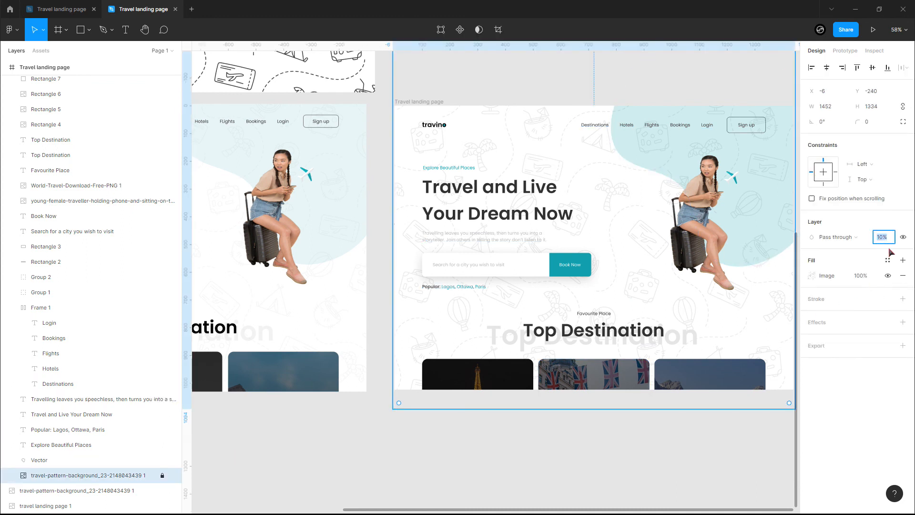
click(628, 443)
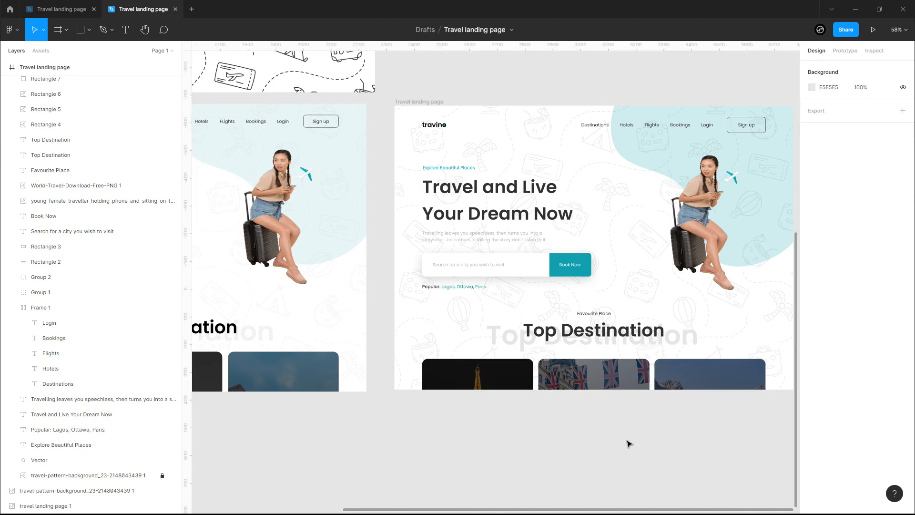
scroll(754, 396, up, 5)
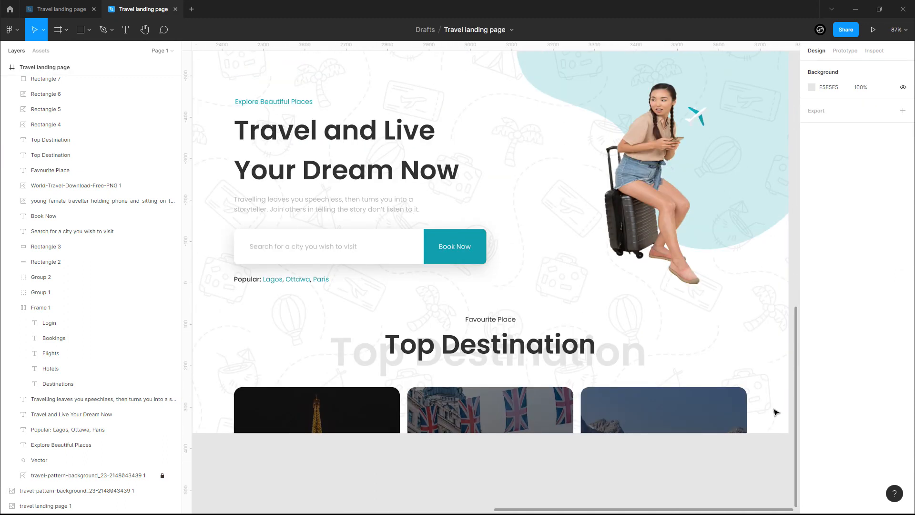
scroll(773, 408, up, 3)
scroll(754, 378, down, 2)
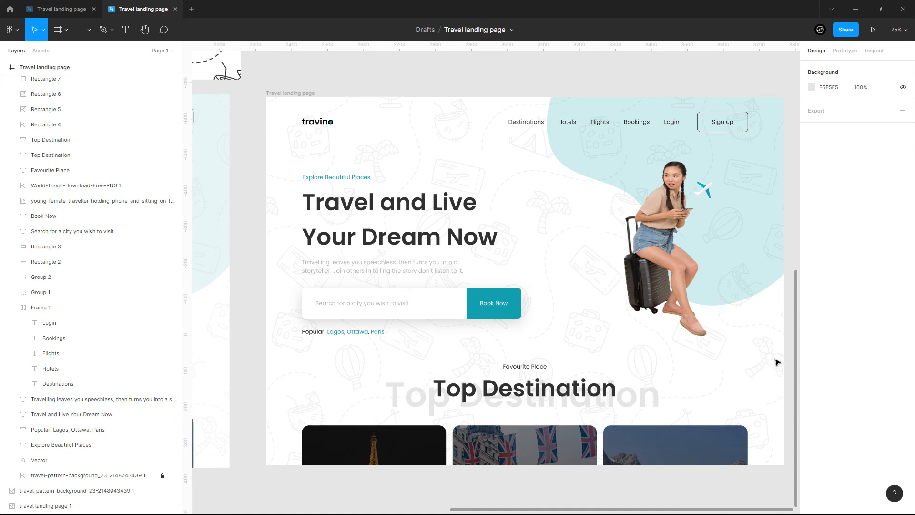
scroll(783, 352, right, 2)
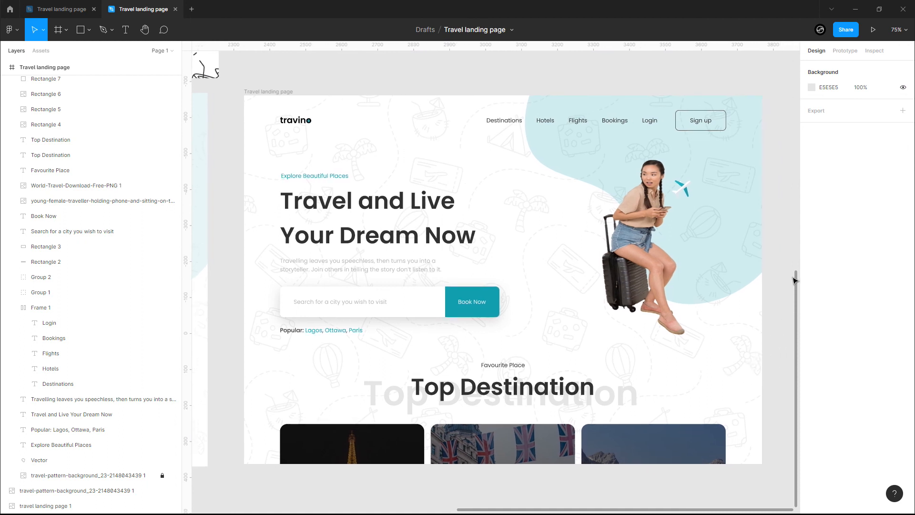